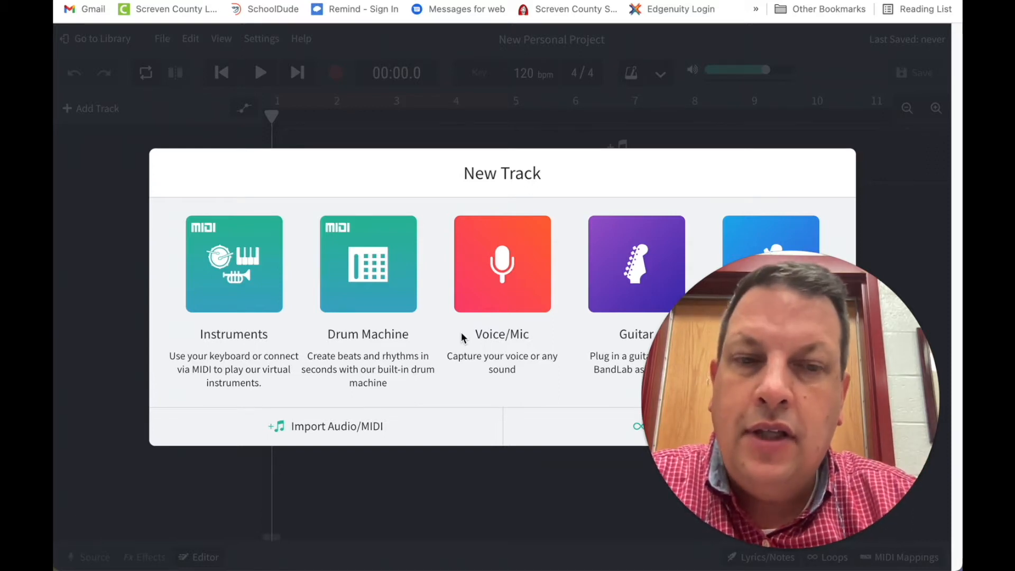
pyautogui.moveTo(785, 521)
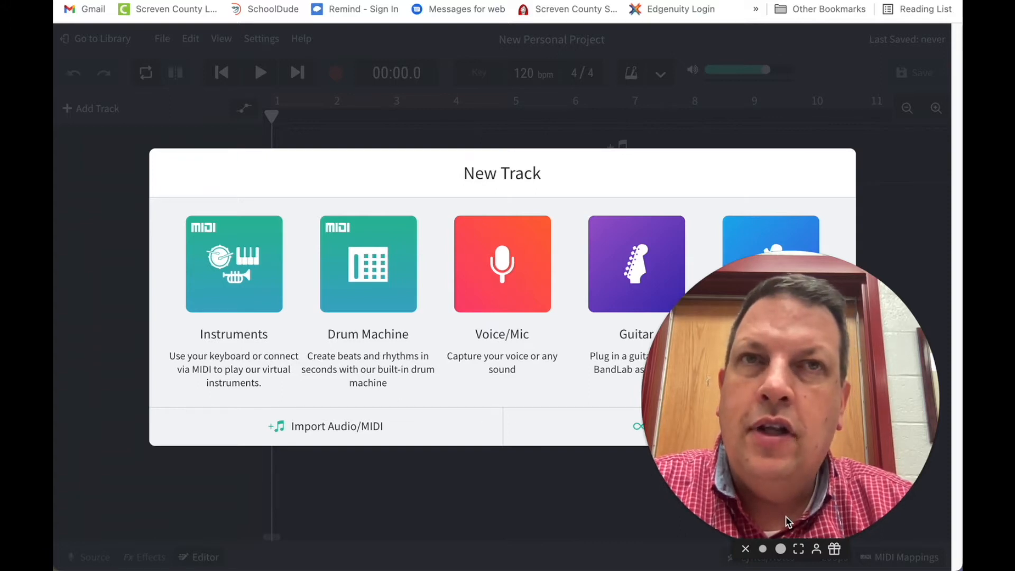
pyautogui.click(763, 549)
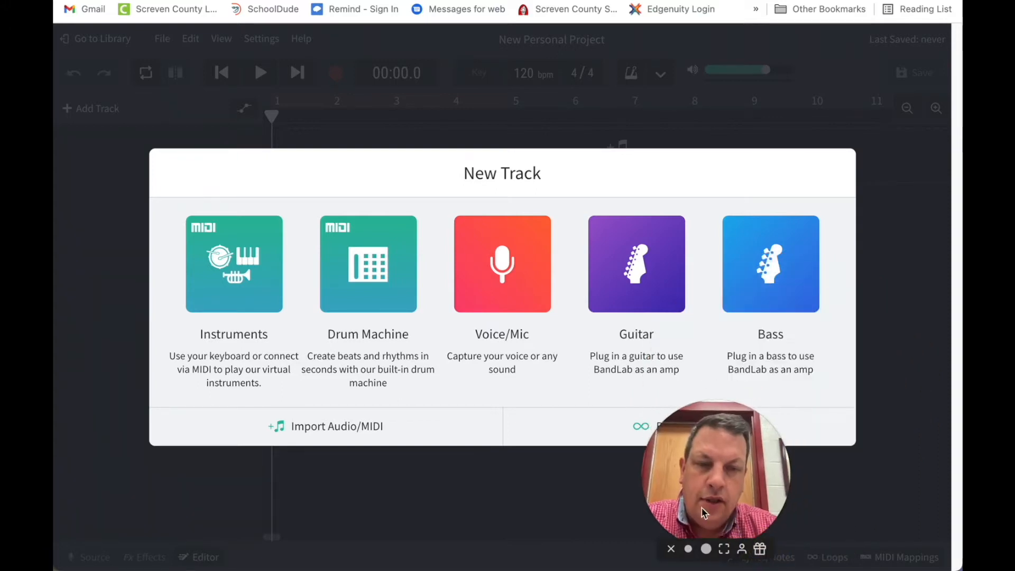
pyautogui.moveTo(709, 502); pyautogui.dragTo(850, 490)
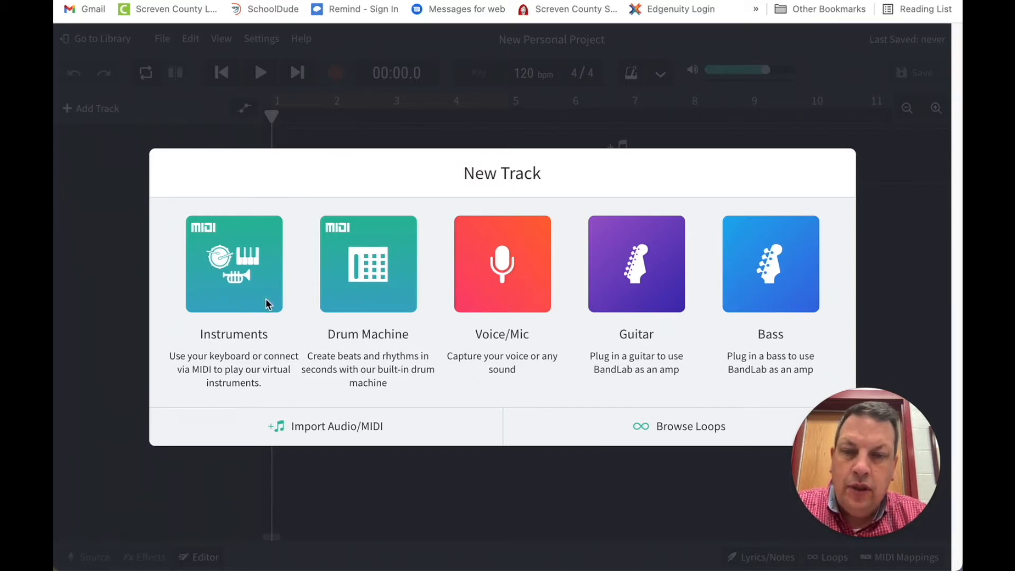
# Add a Drum Machine track to the project and preview its pattern A
pyautogui.click(370, 262)
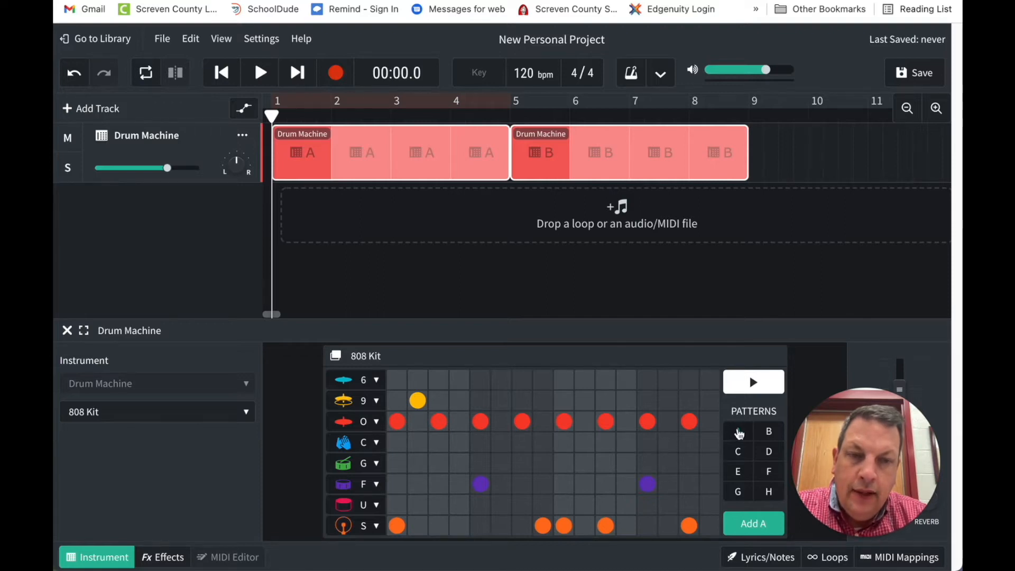
pyautogui.click(753, 384)
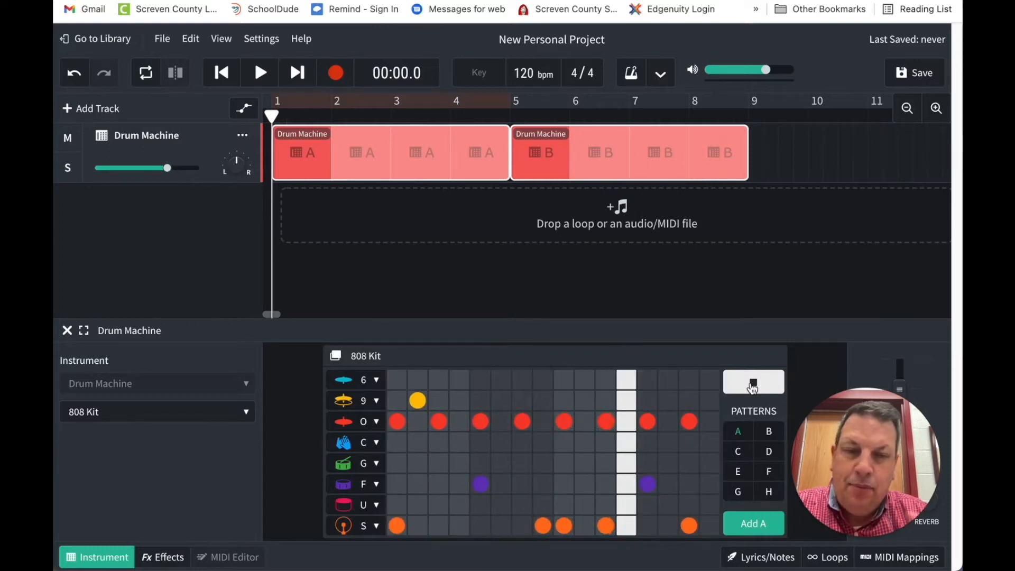
pyautogui.click(752, 386)
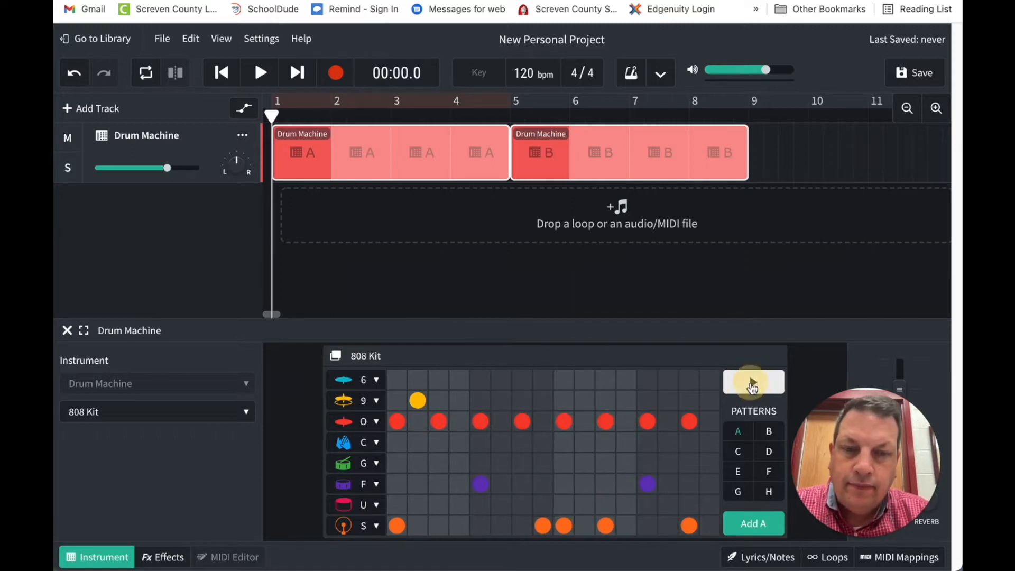
# Switch from drum pattern A to pattern B and preview it
pyautogui.click(739, 437)
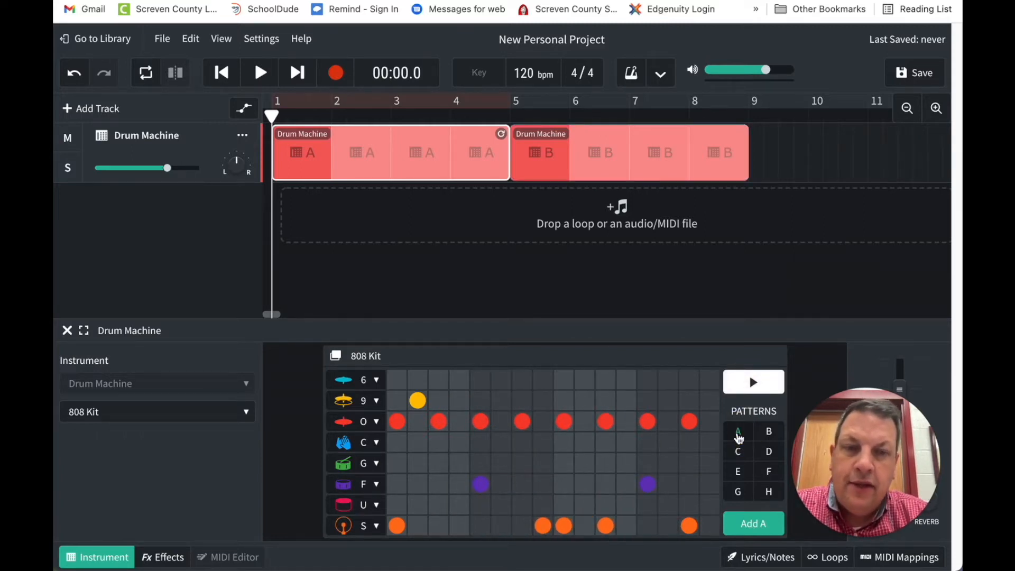
pyautogui.click(770, 435)
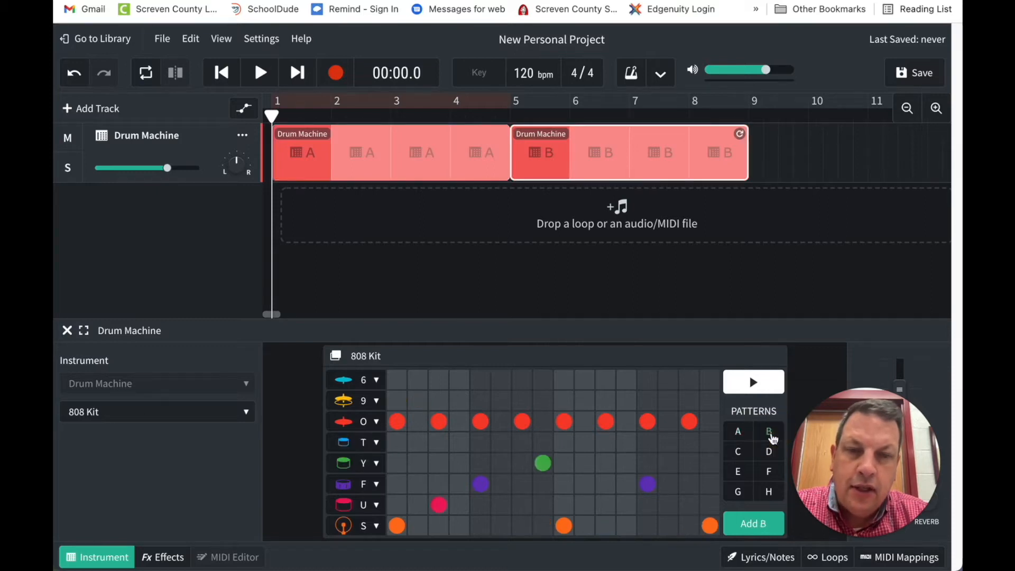
pyautogui.click(755, 387)
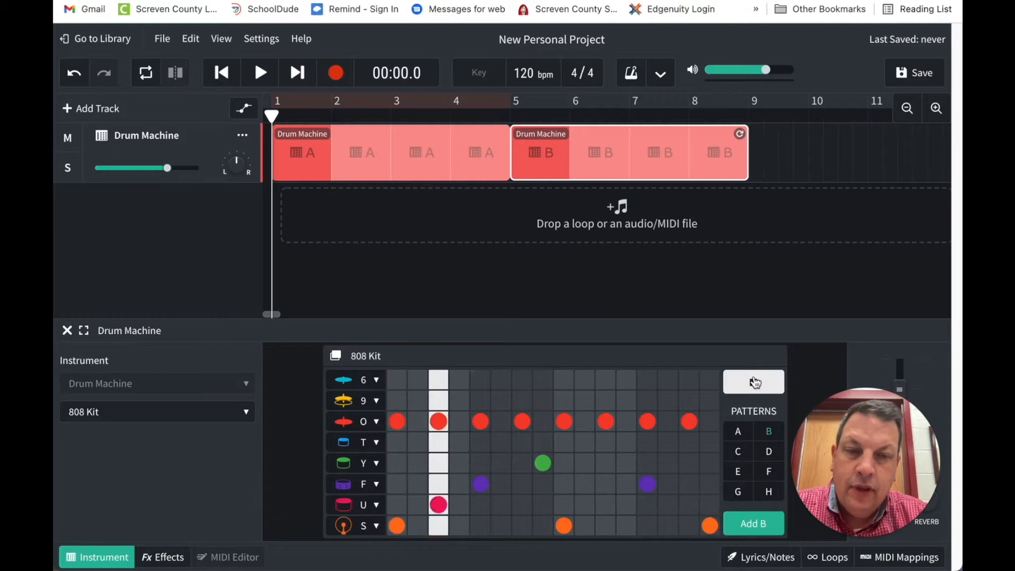
pyautogui.click(755, 382)
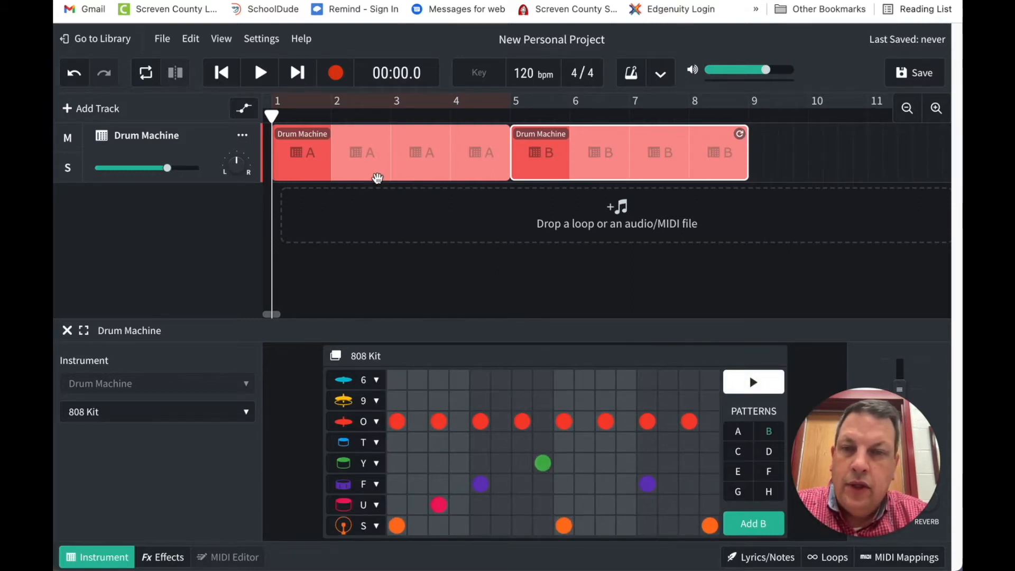
# Delete both preset drum regions, pattern A and pattern B, from the Drum Machine track's timeline
pyautogui.click(406, 167)
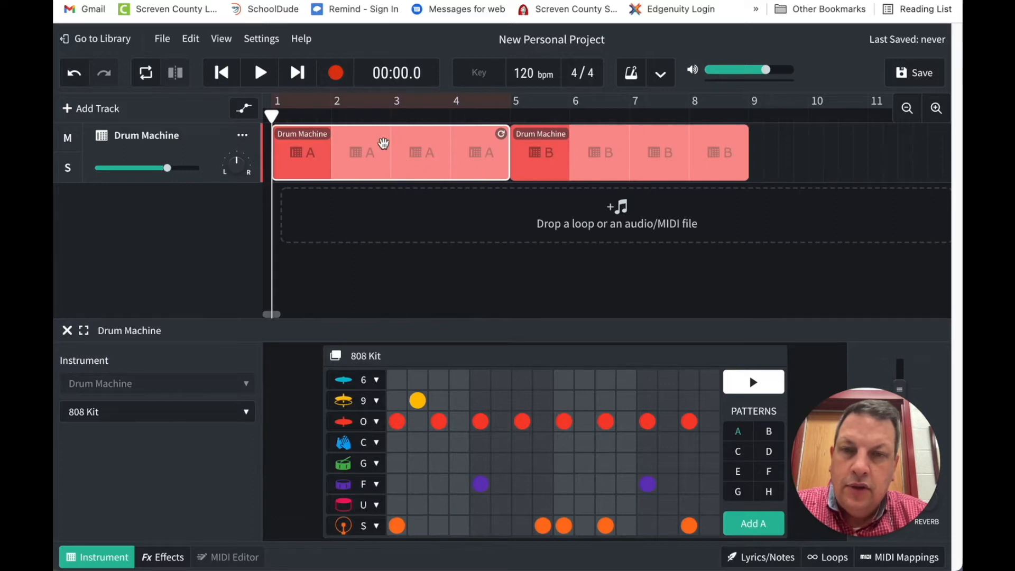
pyautogui.click(391, 162)
pyautogui.click(391, 162)
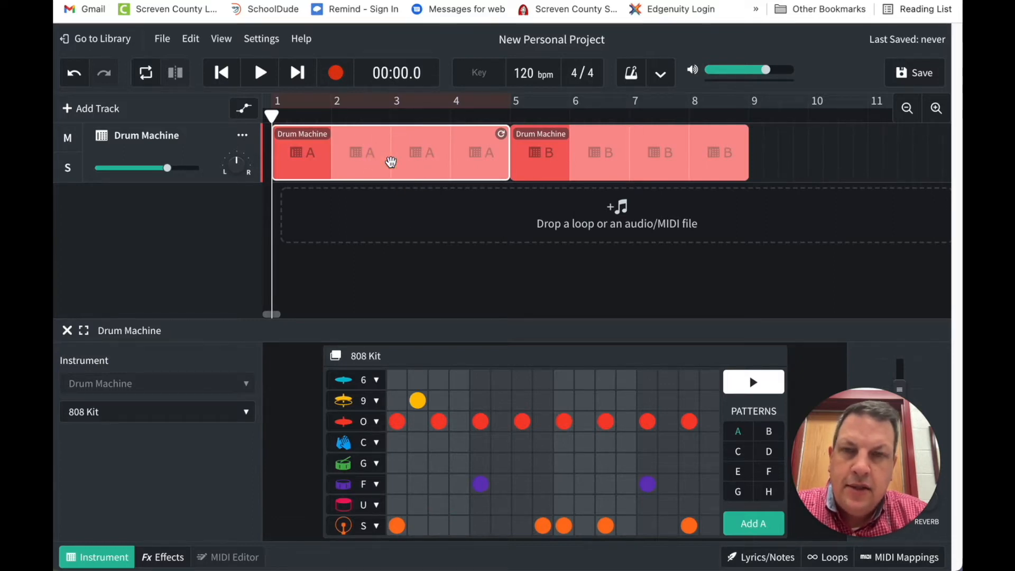
pyautogui.press('Delete')
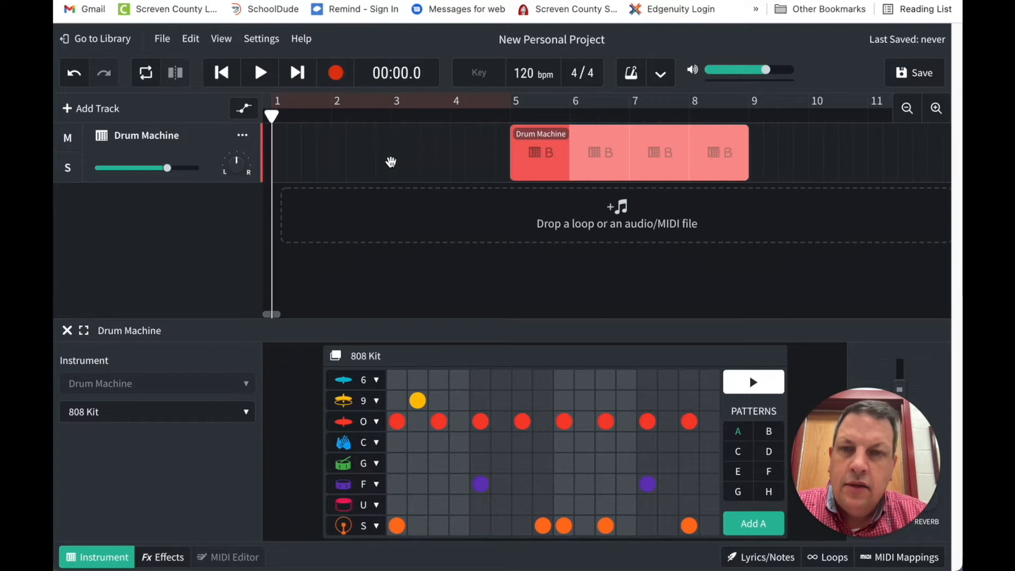
pyautogui.click(627, 155)
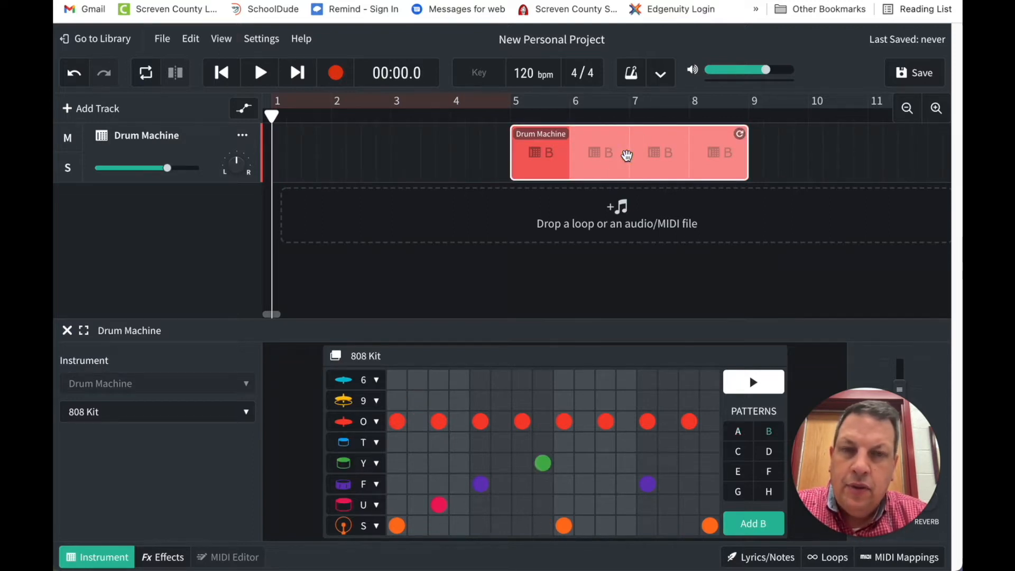
pyautogui.rightClick(627, 155)
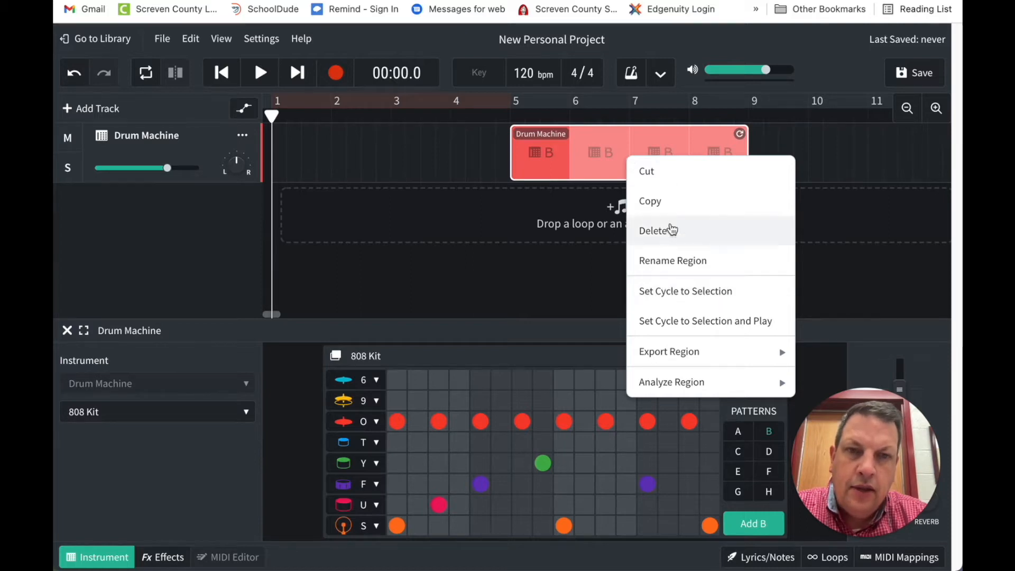
pyautogui.click(667, 235)
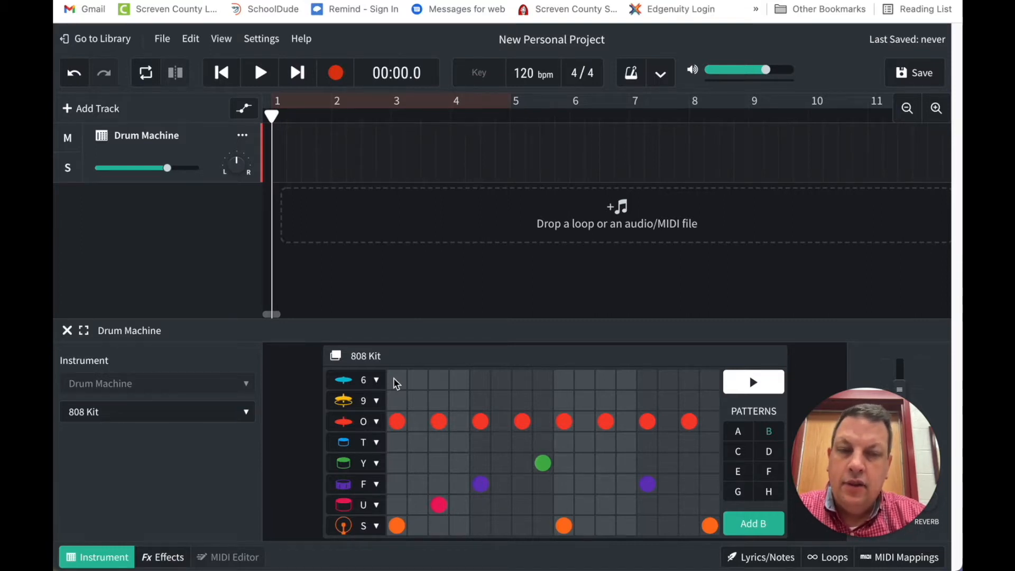
pyautogui.moveTo(393, 378)
pyautogui.mouseDown()
pyautogui.moveTo(396, 514)
pyautogui.moveTo(410, 527)
pyautogui.moveTo(450, 529)
pyautogui.moveTo(467, 521)
pyautogui.moveTo(467, 378)
pyautogui.moveTo(401, 363)
pyautogui.moveTo(398, 375)
pyautogui.mouseUp()
pyautogui.moveTo(419, 424); pyautogui.dragTo(420, 479)
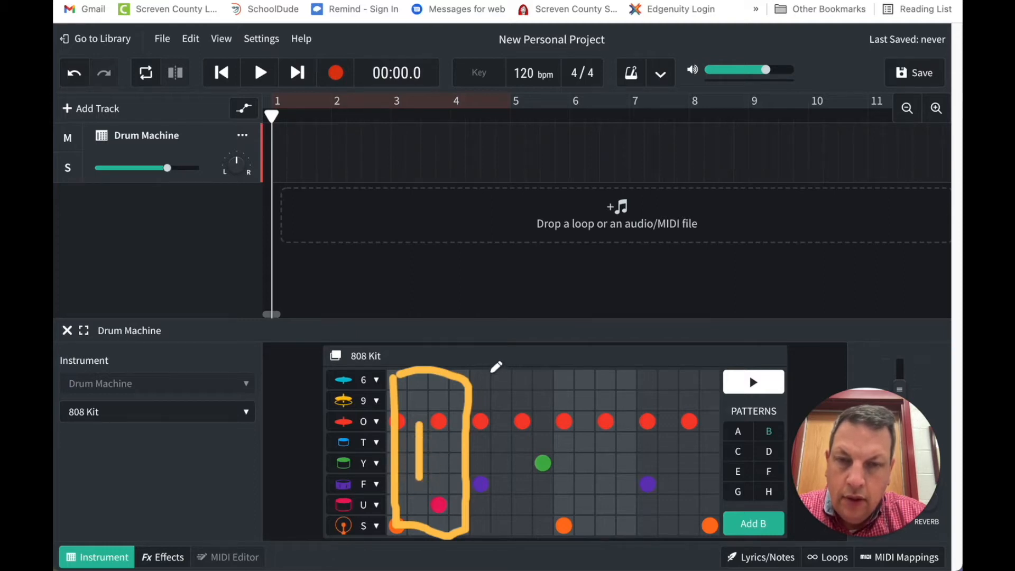
pyautogui.moveTo(475, 376)
pyautogui.mouseDown()
pyautogui.moveTo(474, 515)
pyautogui.moveTo(568, 526)
pyautogui.moveTo(545, 373)
pyautogui.moveTo(483, 374)
pyautogui.mouseUp()
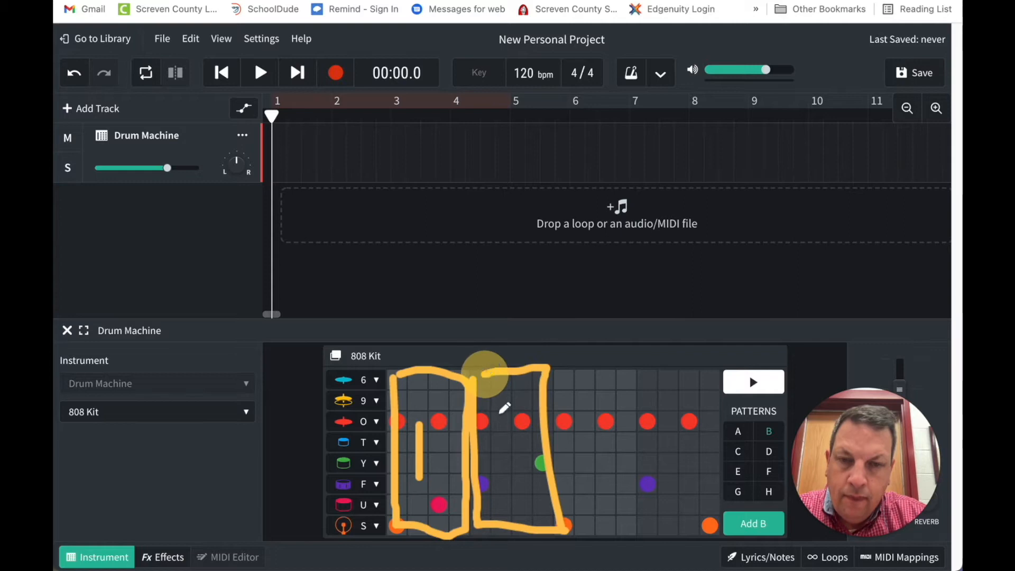
pyautogui.click(518, 487)
pyautogui.moveTo(495, 426)
pyautogui.mouseDown()
pyautogui.moveTo(482, 497)
pyautogui.moveTo(542, 489)
pyautogui.mouseUp()
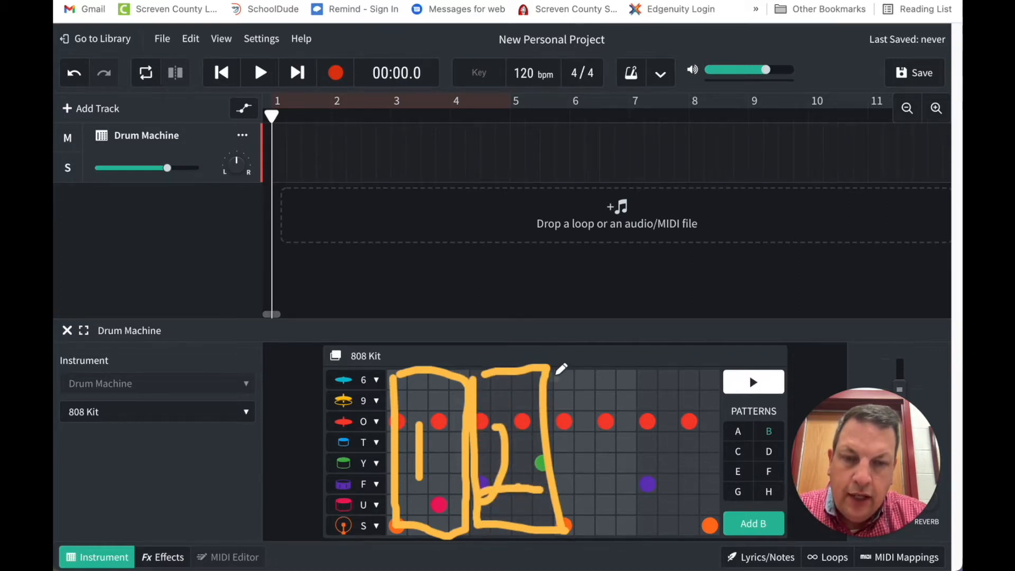
pyautogui.moveTo(556, 373)
pyautogui.mouseDown()
pyautogui.moveTo(574, 524)
pyautogui.moveTo(642, 527)
pyautogui.moveTo(630, 370)
pyautogui.moveTo(560, 365)
pyautogui.mouseUp()
pyautogui.moveTo(573, 421)
pyautogui.mouseDown()
pyautogui.moveTo(605, 427)
pyautogui.moveTo(590, 468)
pyautogui.mouseUp()
pyautogui.moveTo(641, 375)
pyautogui.mouseDown()
pyautogui.moveTo(652, 514)
pyautogui.moveTo(717, 521)
pyautogui.moveTo(717, 367)
pyautogui.moveTo(643, 366)
pyautogui.mouseUp()
pyautogui.moveTo(650, 418)
pyautogui.mouseDown()
pyautogui.moveTo(659, 436)
pyautogui.moveTo(691, 418)
pyautogui.moveTo(677, 484)
pyautogui.mouseUp()
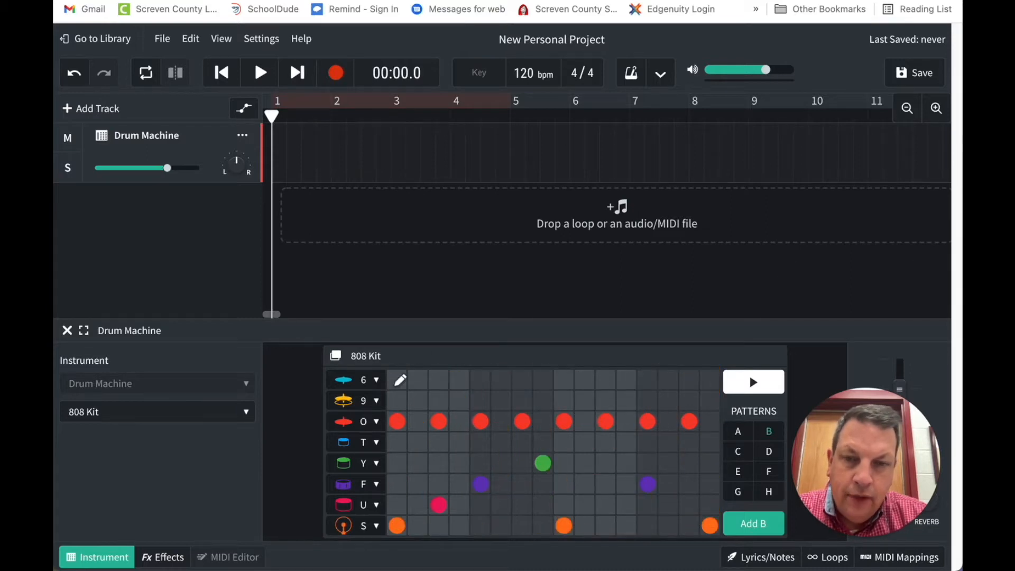
pyautogui.moveTo(399, 374); pyautogui.dragTo(401, 536)
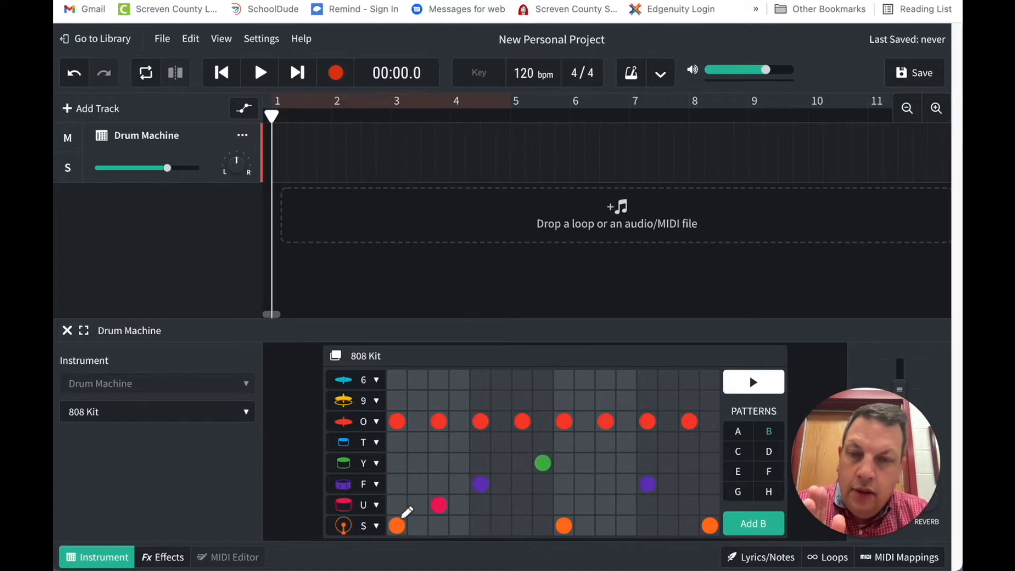
pyautogui.moveTo(442, 373); pyautogui.dragTo(439, 510)
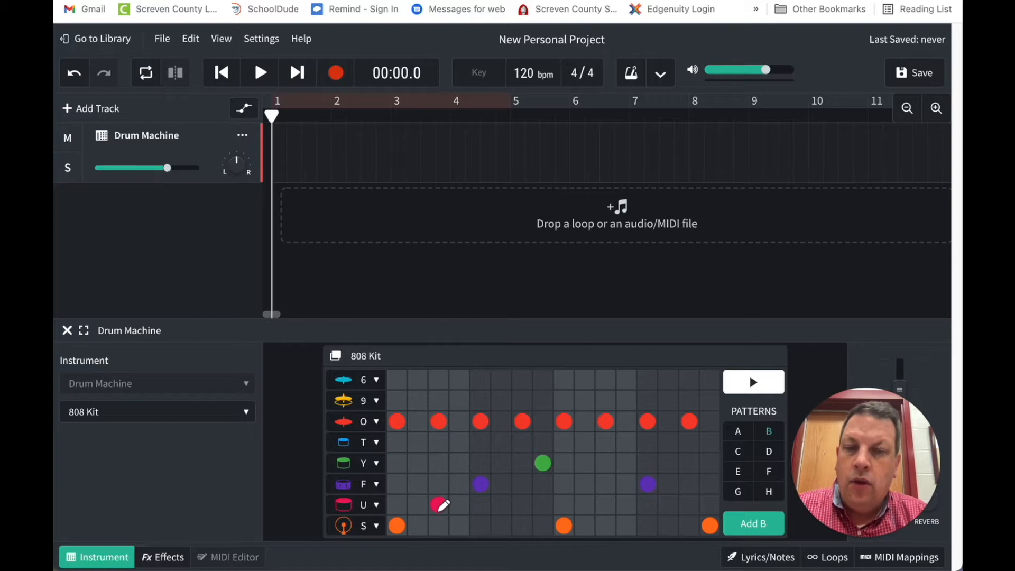
pyautogui.moveTo(402, 371); pyautogui.dragTo(401, 540)
pyautogui.moveTo(434, 377); pyautogui.dragTo(441, 505)
pyautogui.moveTo(483, 378); pyautogui.dragTo(481, 526)
pyautogui.moveTo(518, 388); pyautogui.dragTo(520, 509)
pyautogui.moveTo(561, 387); pyautogui.dragTo(565, 519)
pyautogui.moveTo(607, 379); pyautogui.dragTo(606, 518)
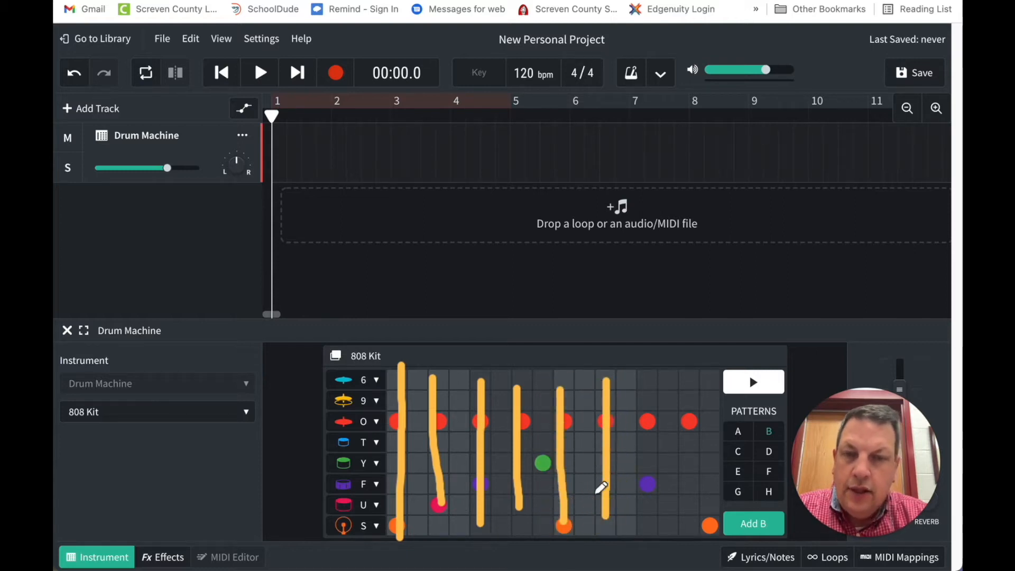
# Play pattern B in the drum machine's step grid and stop it
pyautogui.click(753, 383)
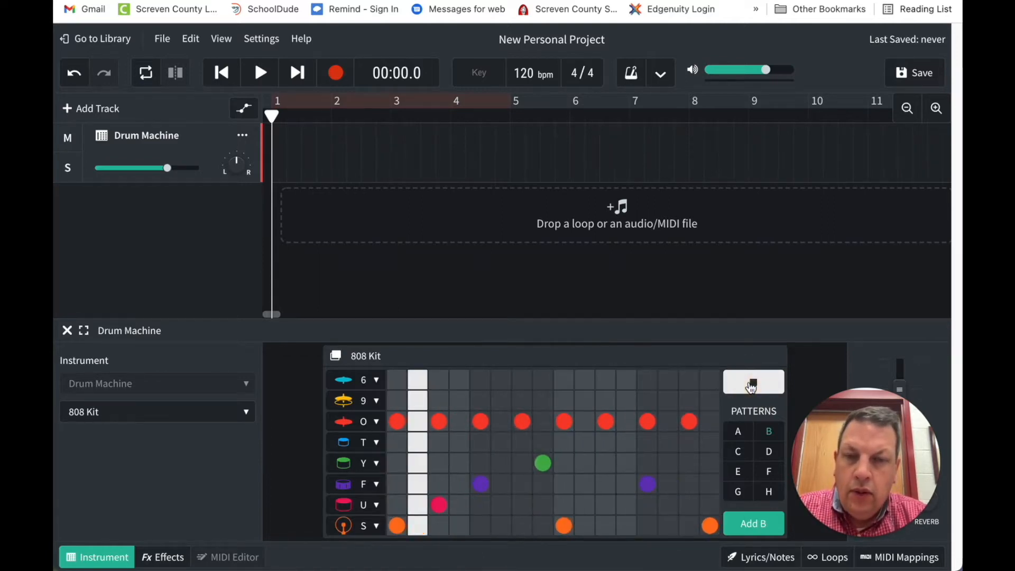
pyautogui.click(752, 384)
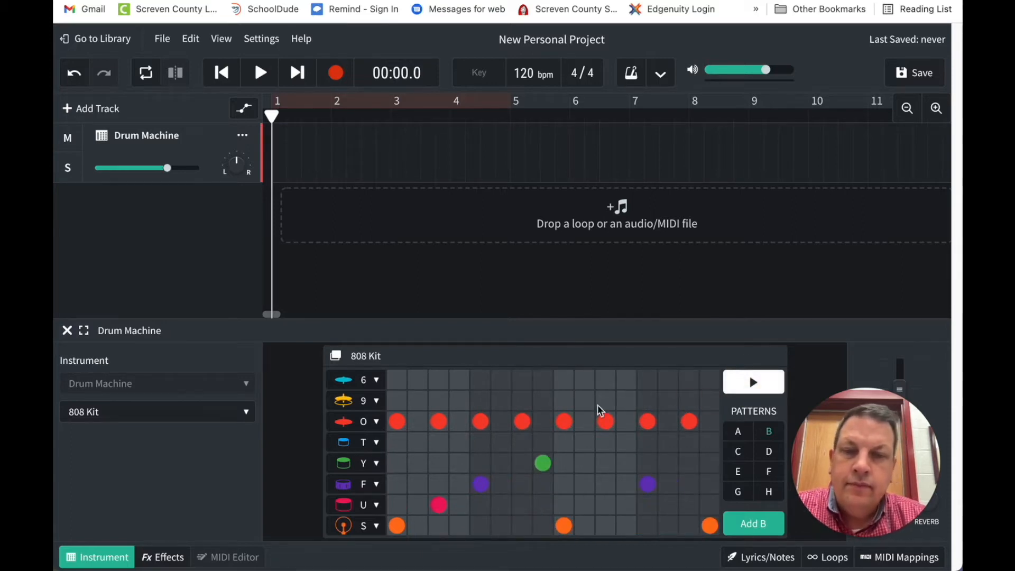
# In the empty pattern C, place row S drum hits on steps 1, 5, 9 and 13, and preview the pattern
pyautogui.click(740, 453)
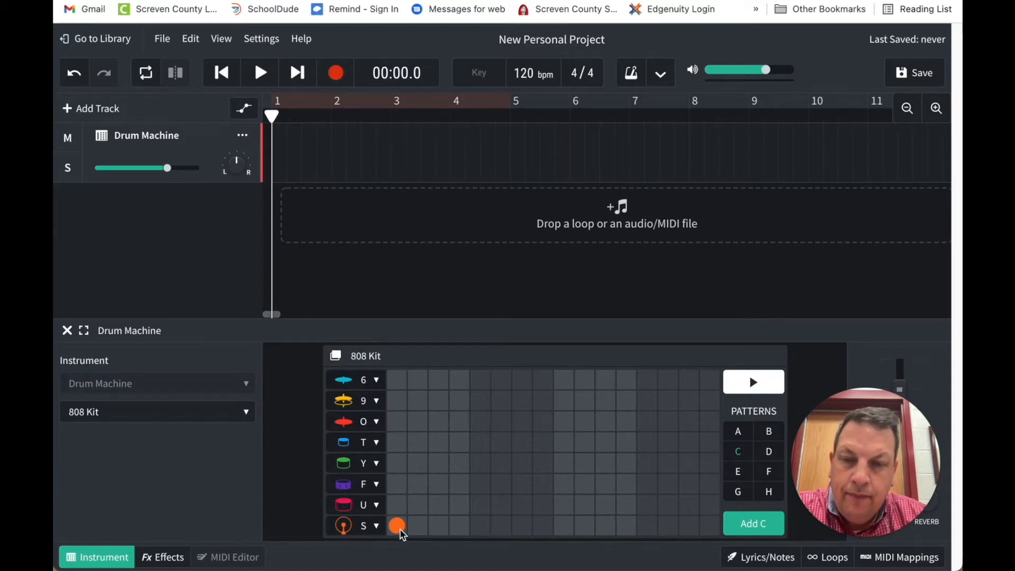
pyautogui.click(480, 527)
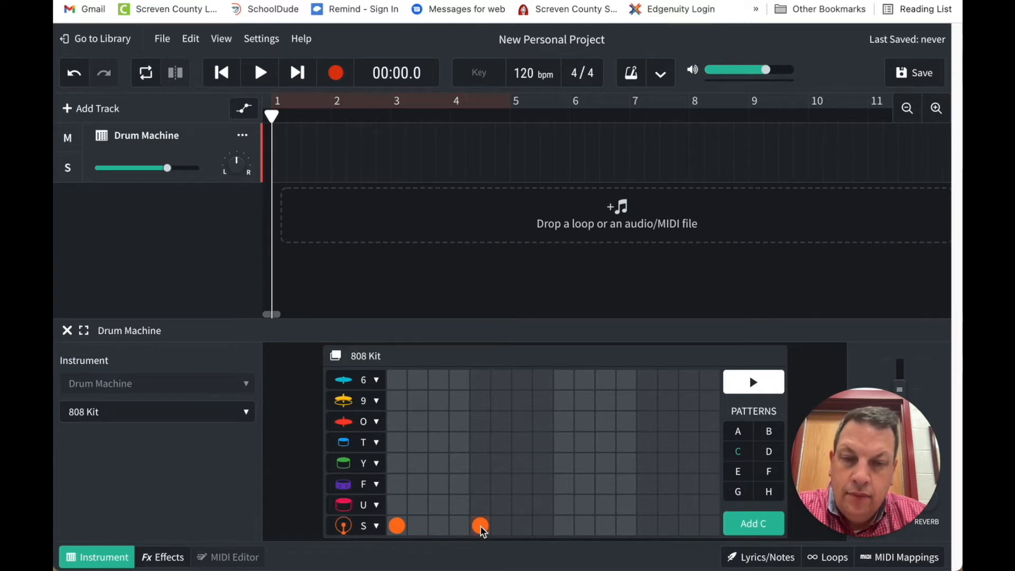
pyautogui.click(567, 527)
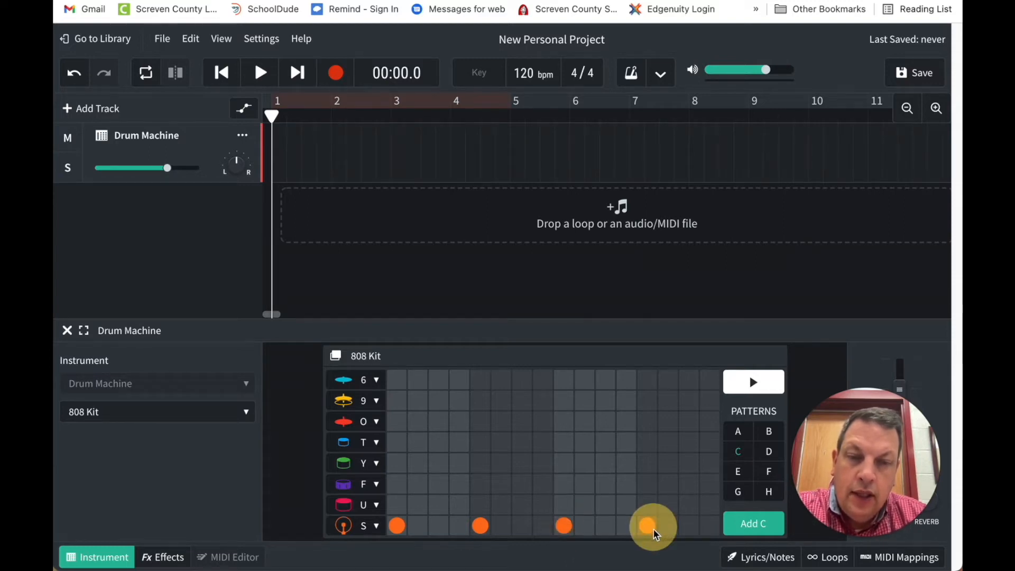
pyautogui.click(763, 385)
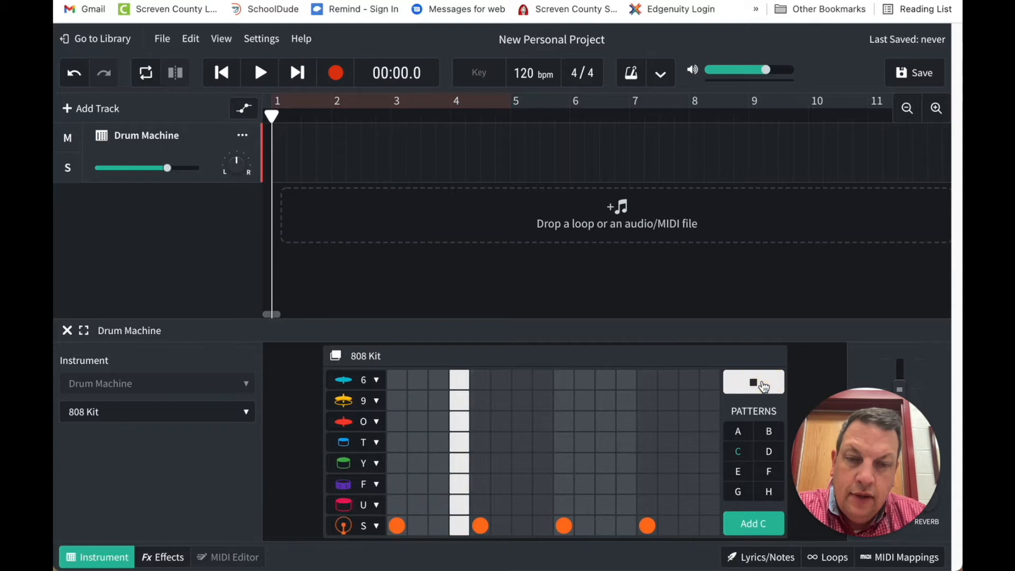
pyautogui.click(763, 387)
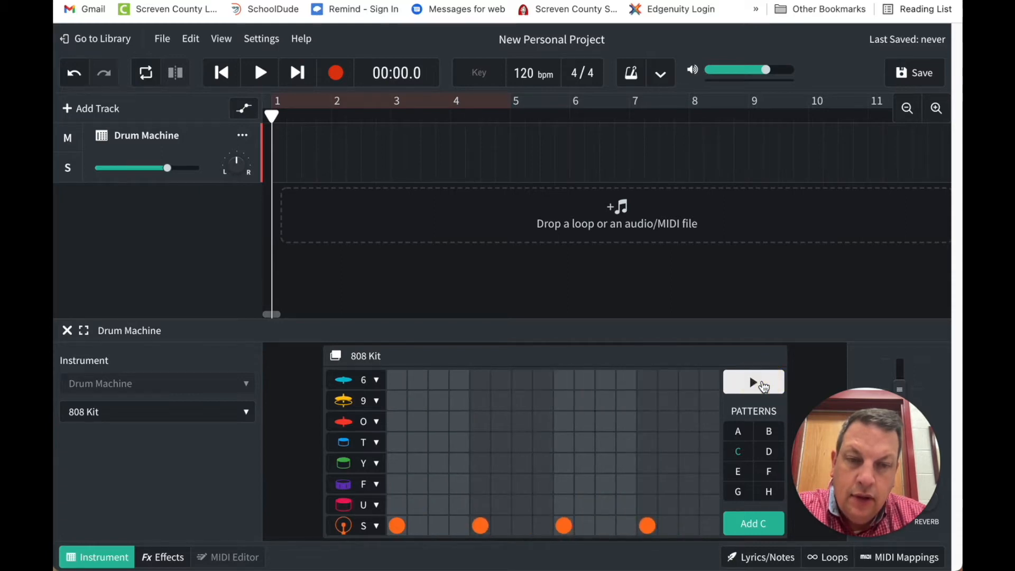
pyautogui.click(764, 387)
pyautogui.click(764, 387)
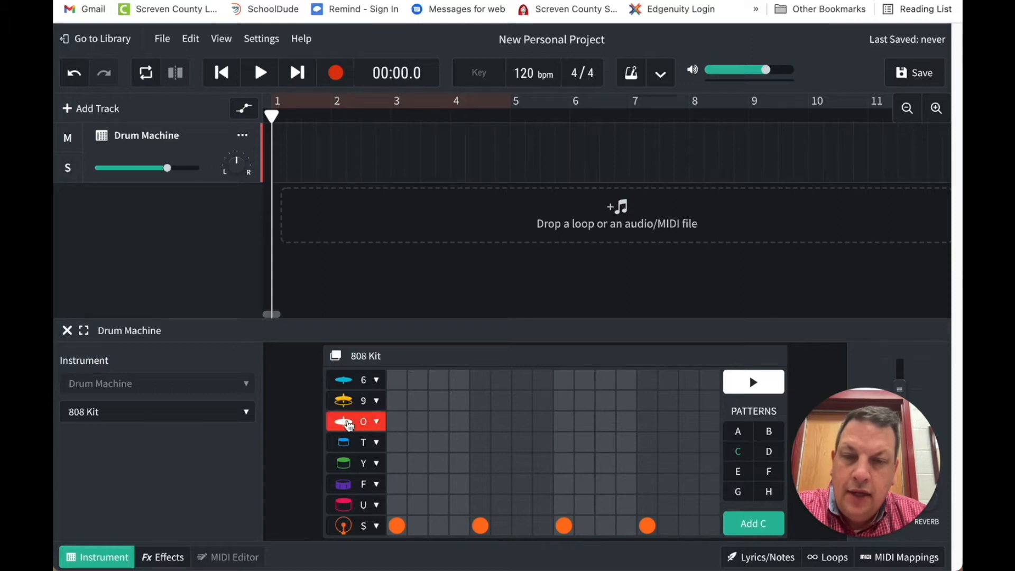
# Add row O cymbal hits to pattern C on every odd step from 1 to 15, and preview the pattern
pyautogui.click(398, 424)
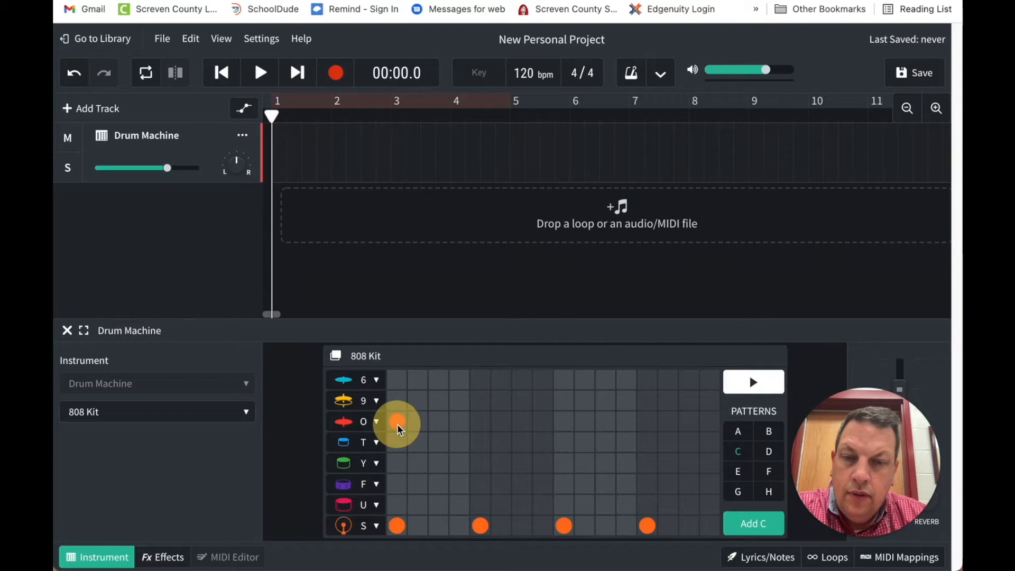
pyautogui.click(439, 422)
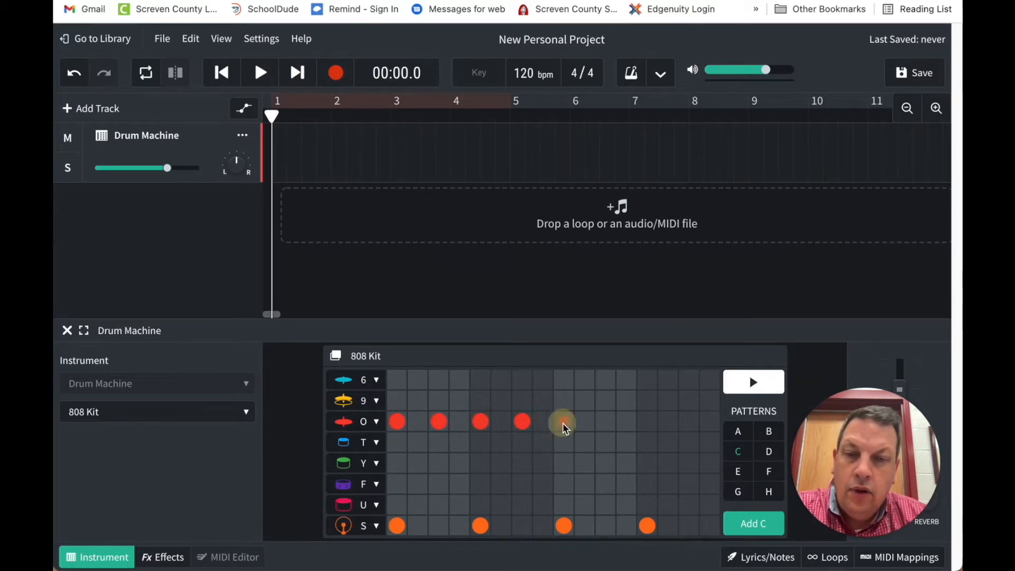
pyautogui.click(605, 425)
pyautogui.click(652, 427)
pyautogui.click(688, 424)
pyautogui.click(754, 381)
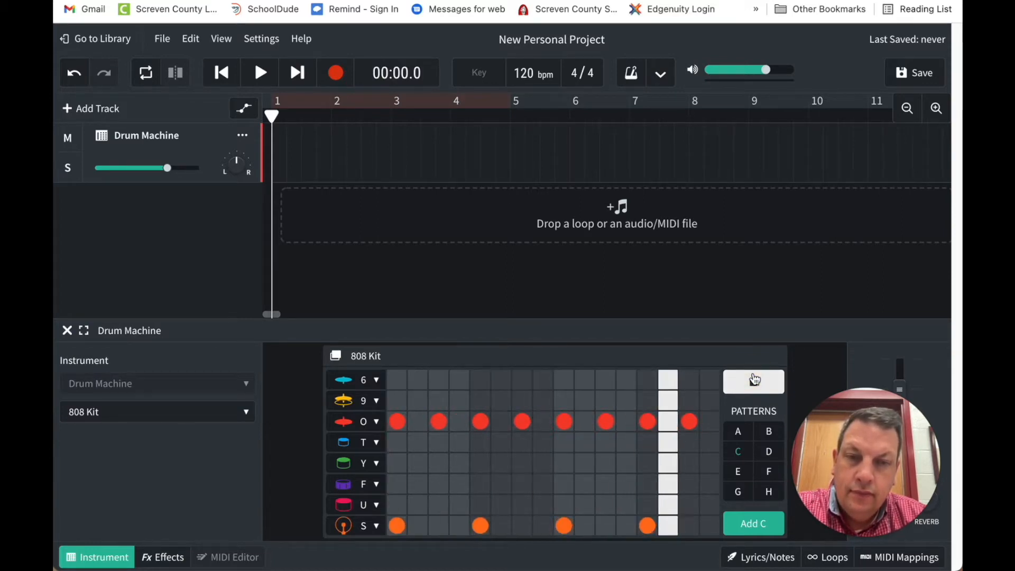
pyautogui.click(754, 381)
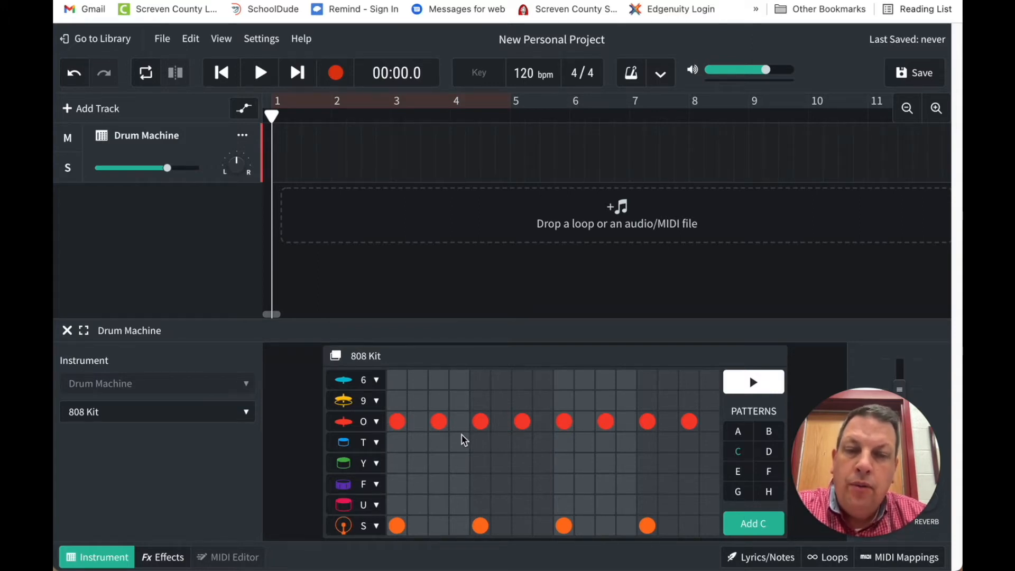
# Replace pattern C's row O hits on steps 3, 7, 11 and 15 with row 9 hits, and preview the pattern
pyautogui.click(441, 405)
pyautogui.click(442, 414)
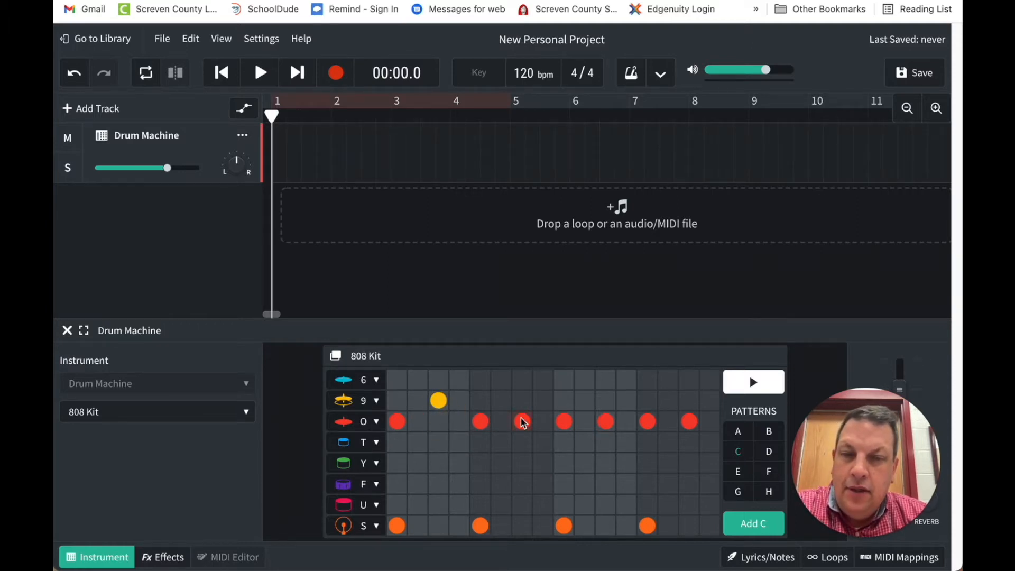
pyautogui.click(525, 423)
pyautogui.click(607, 402)
pyautogui.click(612, 424)
pyautogui.click(690, 401)
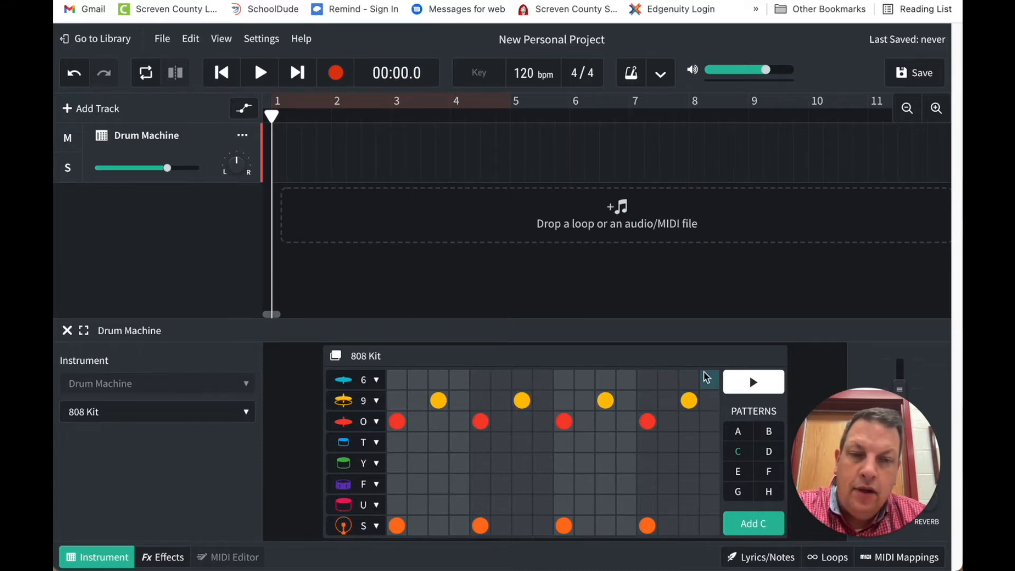
pyautogui.click(741, 386)
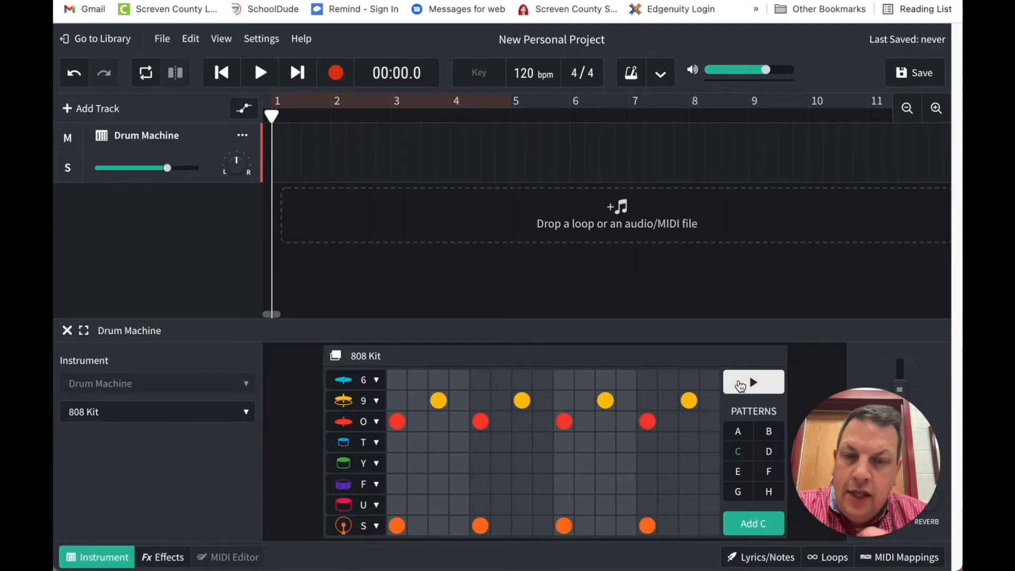
# Undo all the row 9 replacements in pattern C, back to row O hits on every odd step
pyautogui.hotkey('ctrl', 'z')
pyautogui.hotkey('ctrl', 'z')
pyautogui.hotkey('ctrl', 'z')
pyautogui.hotkey('ctrl', 'z')
pyautogui.hotkey('ctrl', 'z')
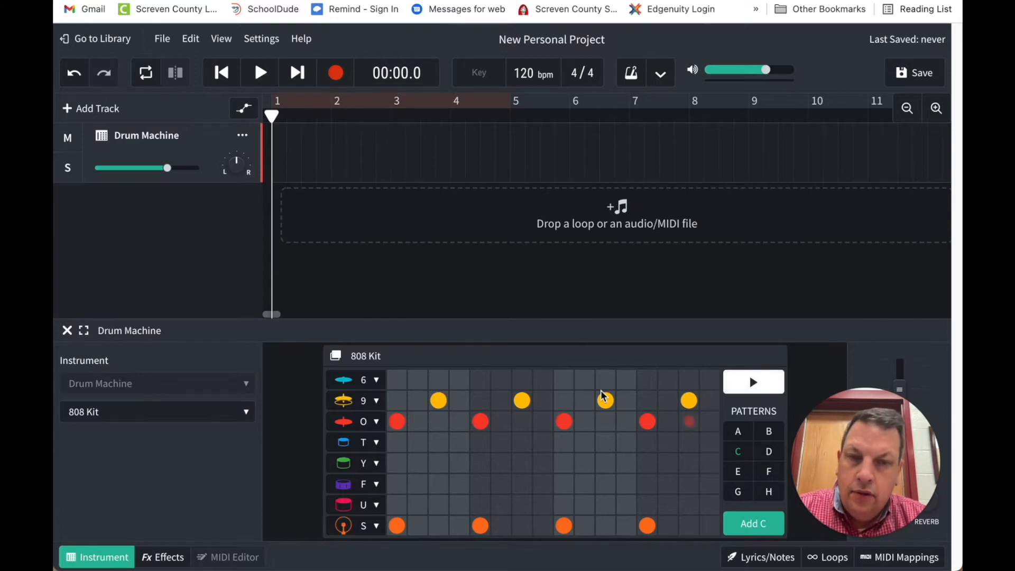
pyautogui.hotkey('ctrl', 'z')
pyautogui.hotkey('ctrl', 'z')
pyautogui.hotkey('ctrl', 'z')
pyautogui.hotkey('ctrl', 'z')
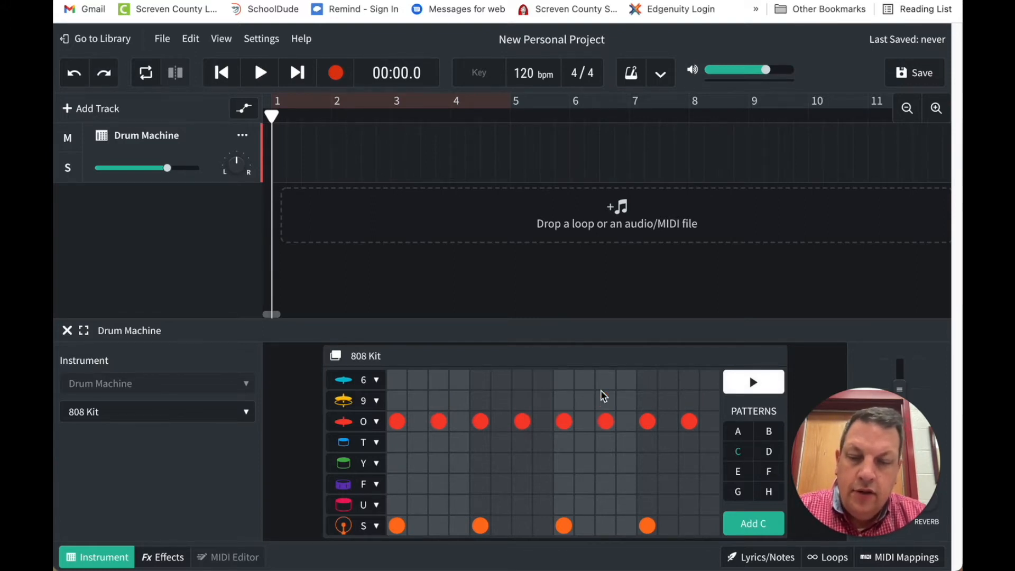
# Swap the row O hits on steps 3, 7, 11 and 15 of pattern C for row 9 hits on the same steps
pyautogui.click(688, 401)
pyautogui.click(687, 422)
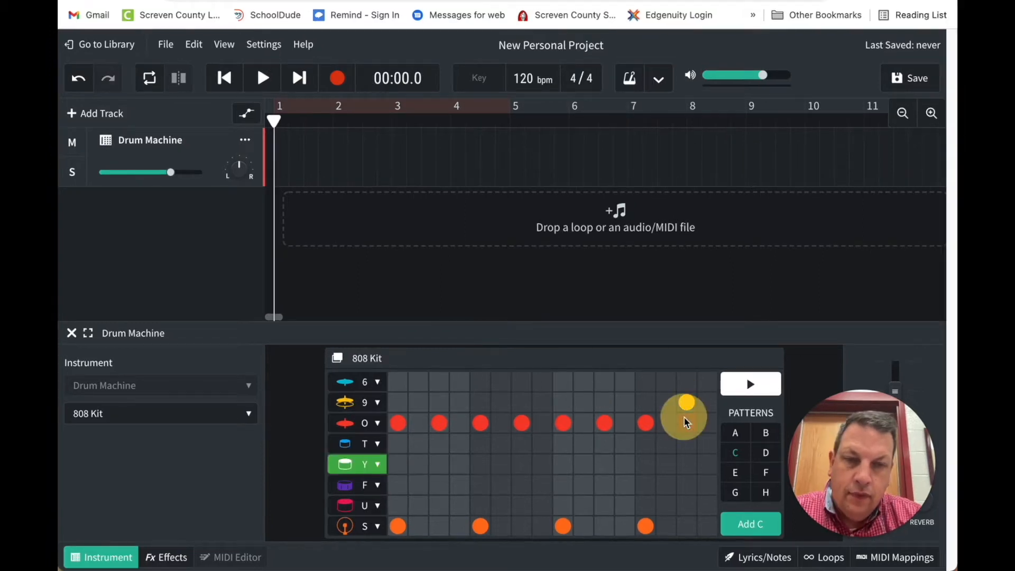
pyautogui.click(604, 423)
pyautogui.click(522, 402)
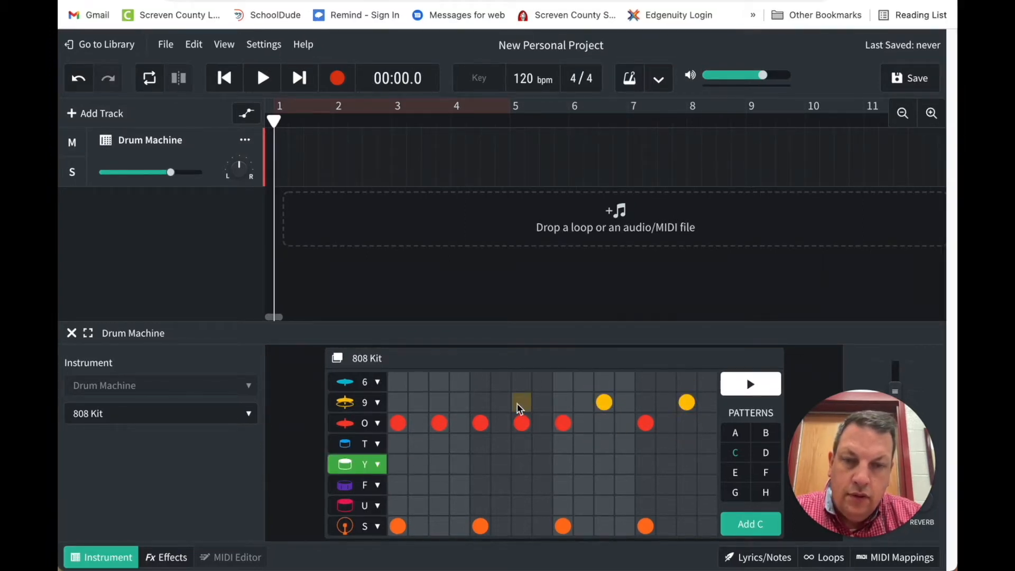
pyautogui.click(520, 427)
pyautogui.click(439, 403)
pyautogui.click(439, 424)
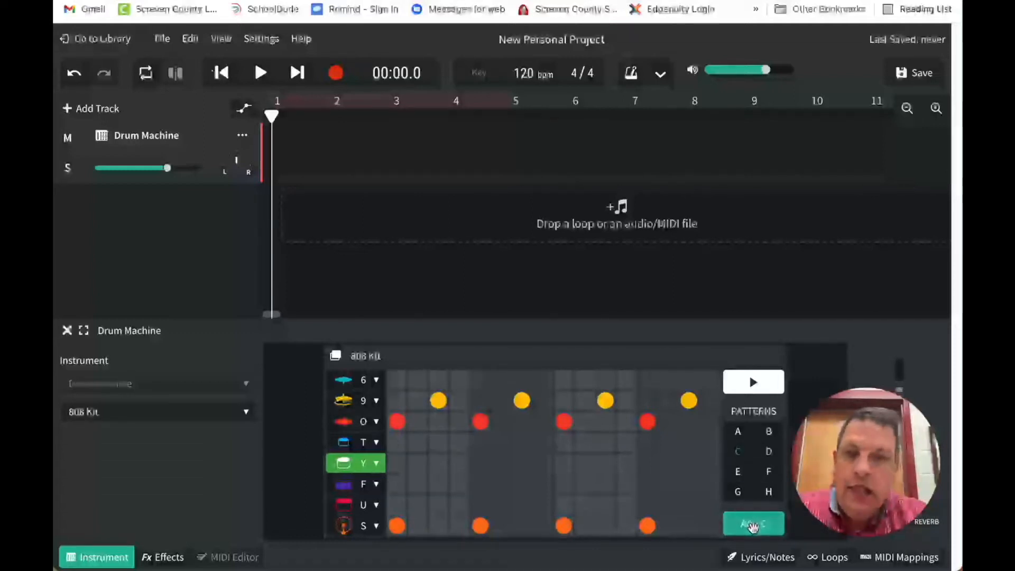
# Add pattern C to the Drum Machine track at bar 1 and loop the region through the end of bar 4
pyautogui.click(753, 526)
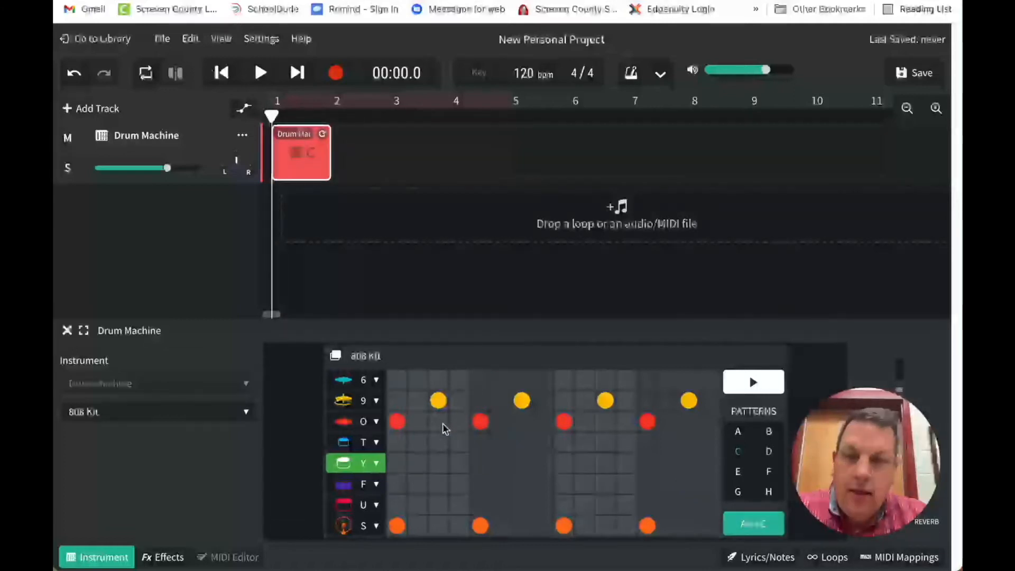
pyautogui.click(322, 134)
pyautogui.moveTo(322, 134)
pyautogui.mouseDown()
pyautogui.moveTo(381, 122)
pyautogui.moveTo(503, 123)
pyautogui.moveTo(326, 134)
pyautogui.mouseUp()
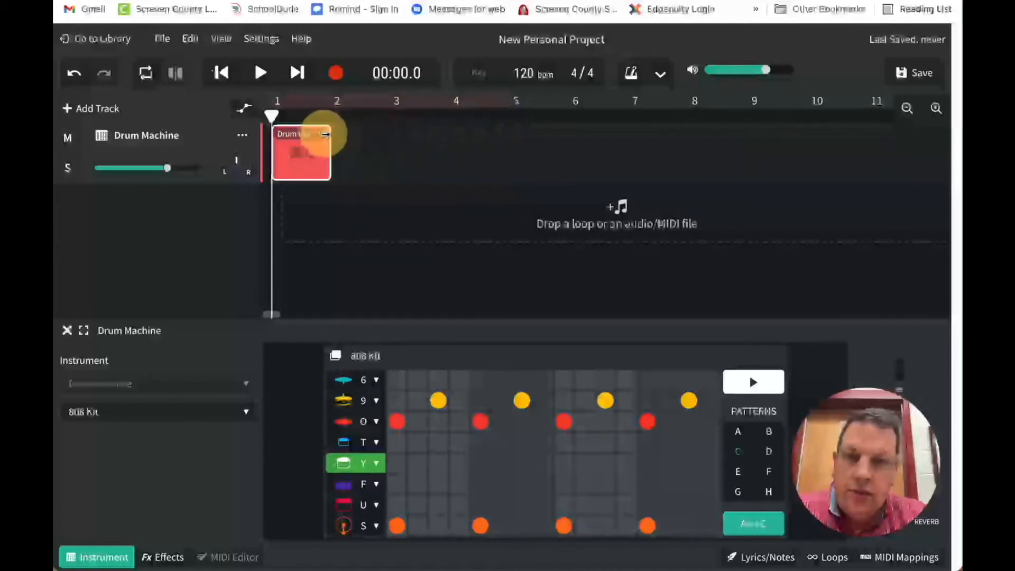
pyautogui.click(321, 134)
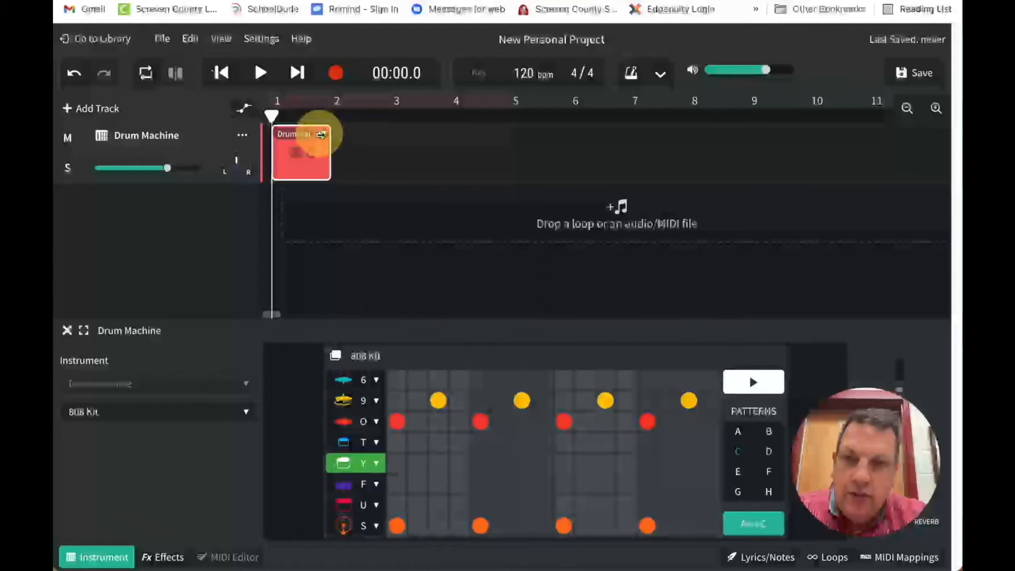
pyautogui.moveTo(321, 134); pyautogui.dragTo(497, 132)
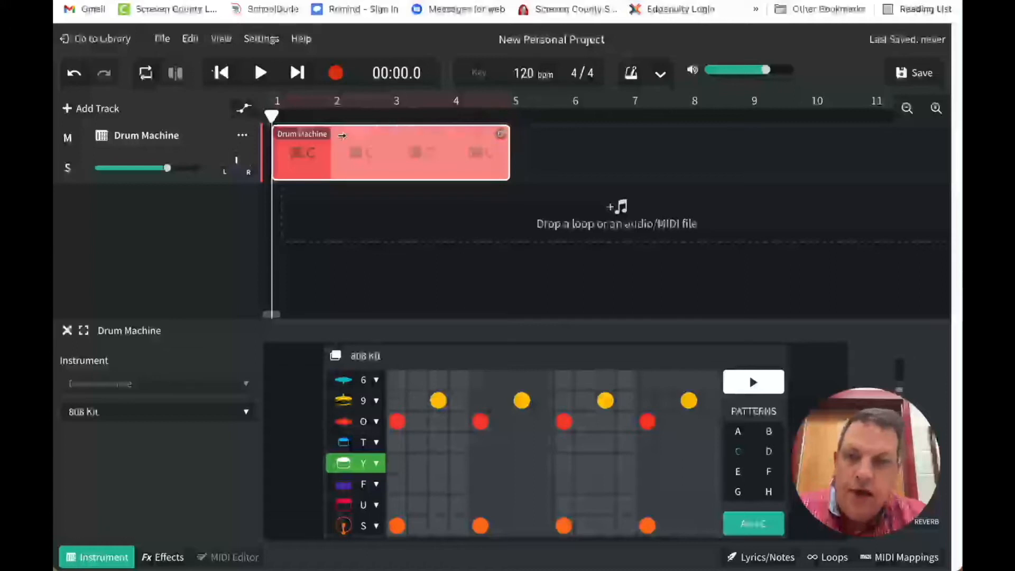
pyautogui.moveTo(308, 200); pyautogui.dragTo(307, 141)
pyautogui.moveTo(363, 191); pyautogui.dragTo(395, 170)
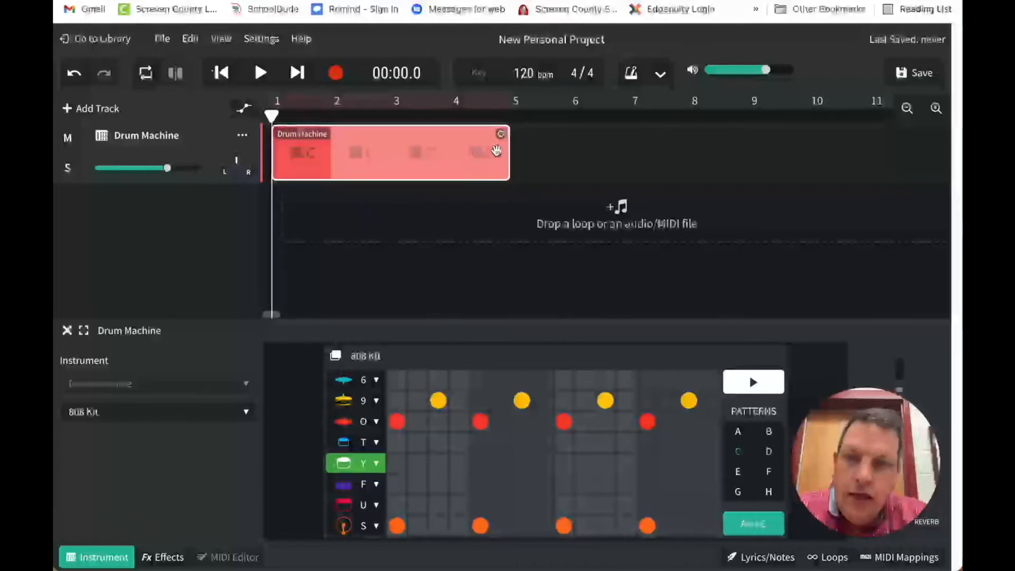
pyautogui.click(489, 157)
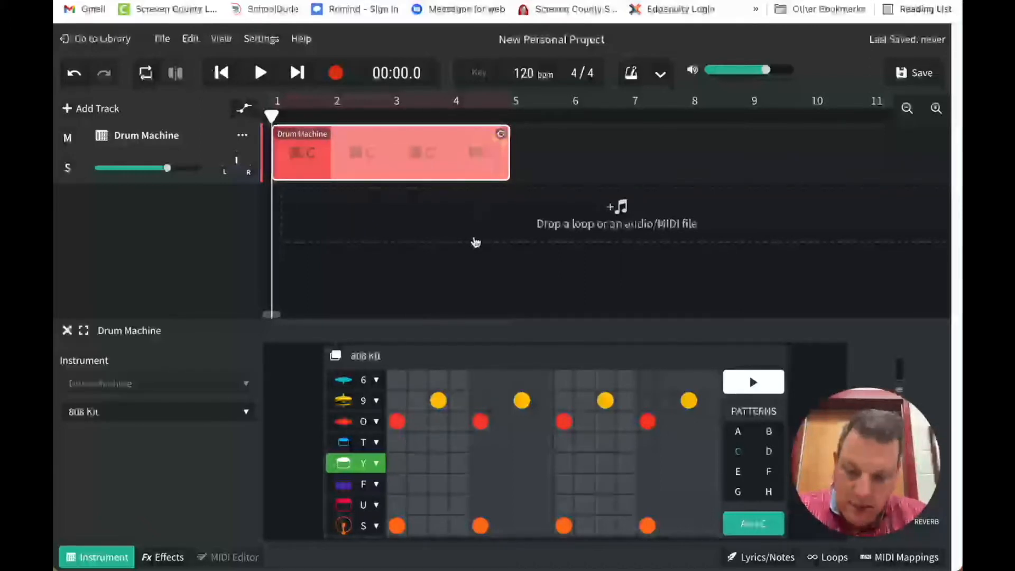
pyautogui.click(754, 523)
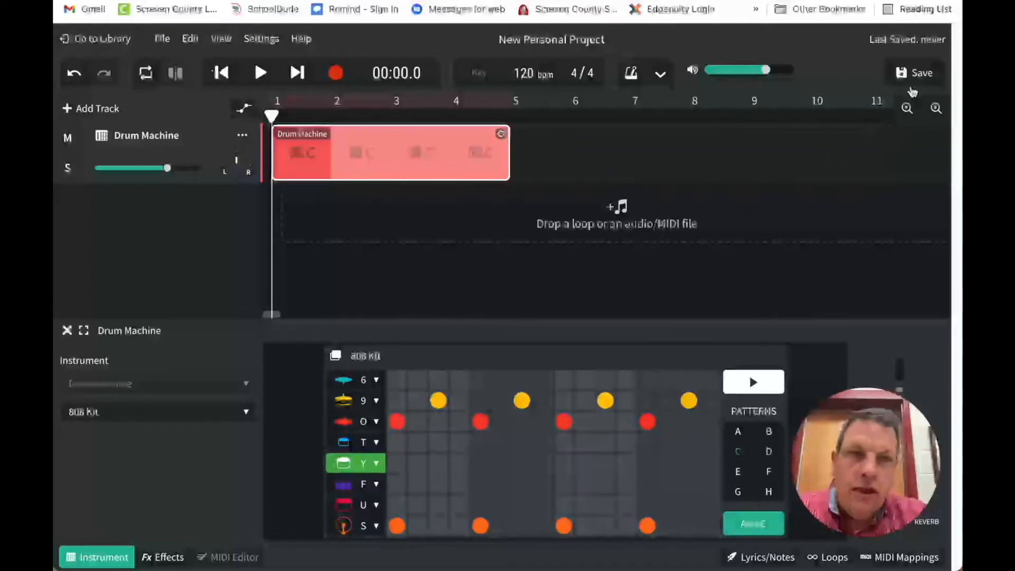
# Save the project as "Drum Machine video demo"
pyautogui.click(922, 73)
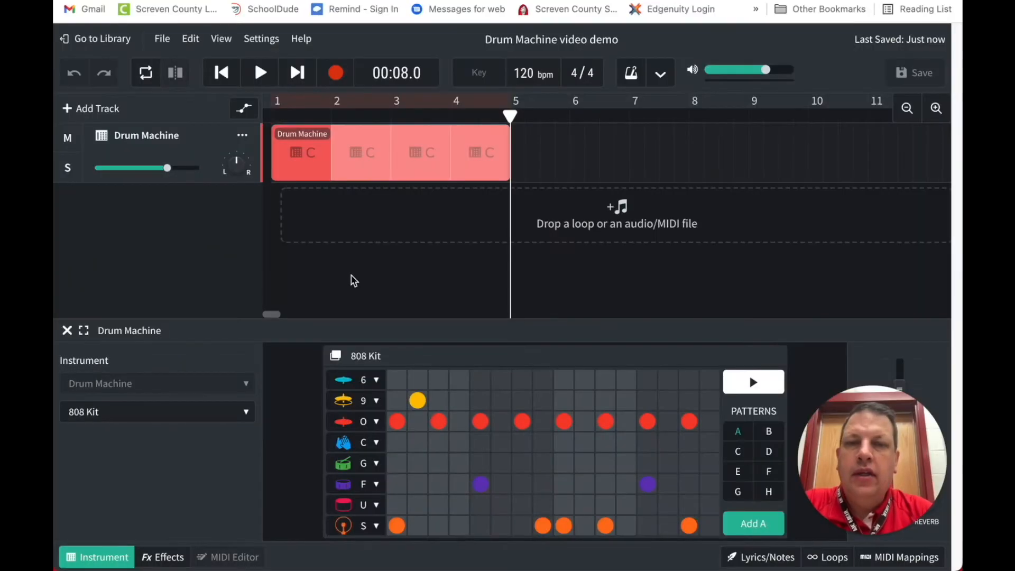
# Open pattern D in the drum machine's step grid, play it and stop it
pyautogui.click(770, 453)
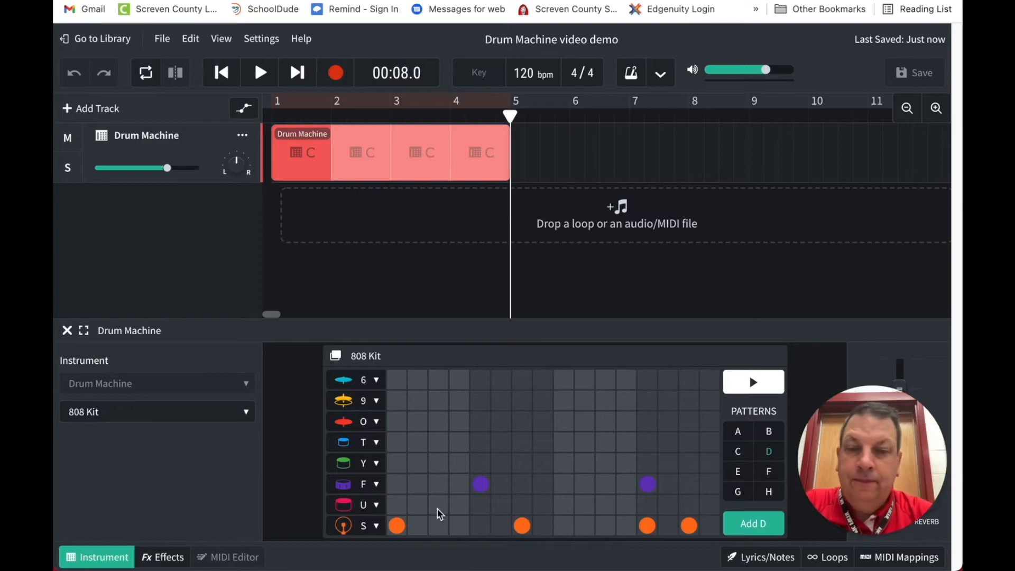
pyautogui.click(401, 532)
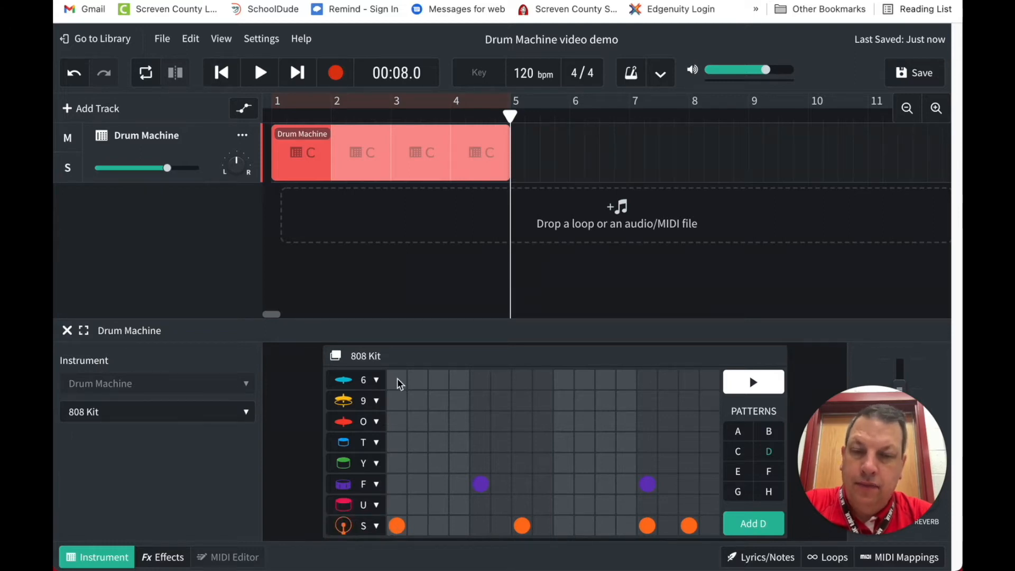
pyautogui.click(521, 528)
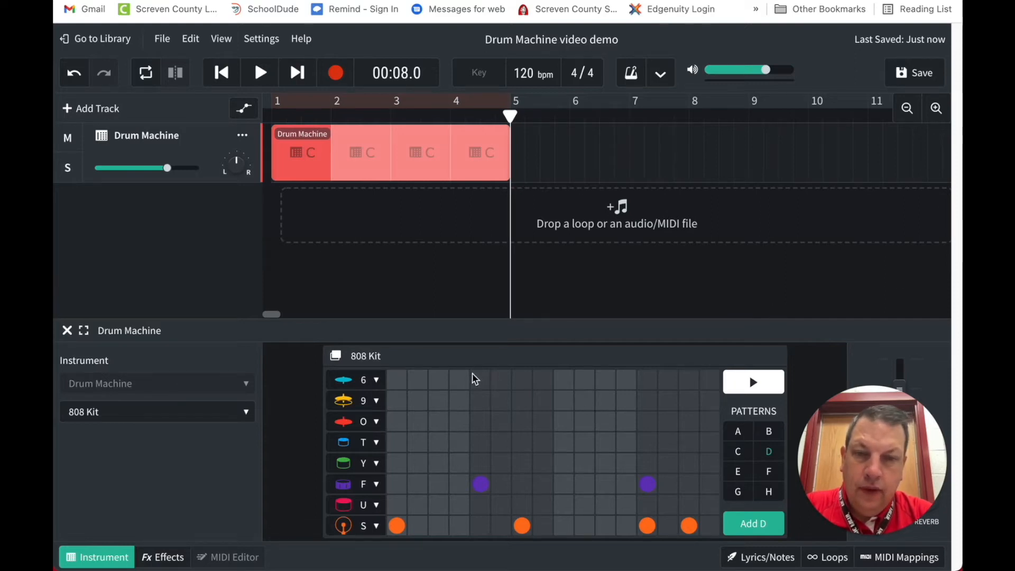
pyautogui.moveTo(480, 380); pyautogui.dragTo(492, 520)
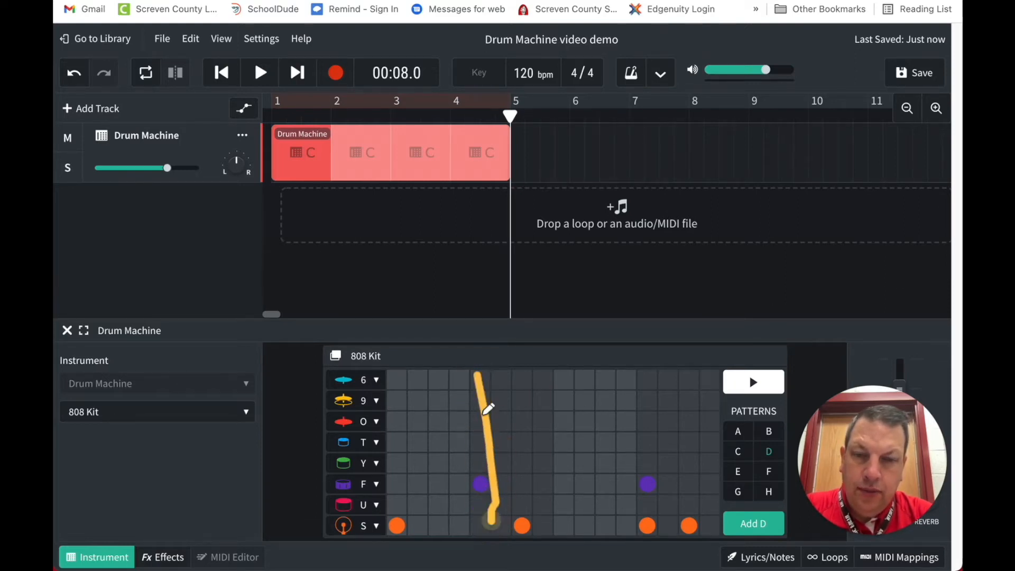
pyautogui.moveTo(478, 380)
pyautogui.mouseDown()
pyautogui.moveTo(471, 528)
pyautogui.moveTo(559, 531)
pyautogui.moveTo(550, 369)
pyautogui.moveTo(480, 366)
pyautogui.moveTo(466, 380)
pyautogui.mouseUp()
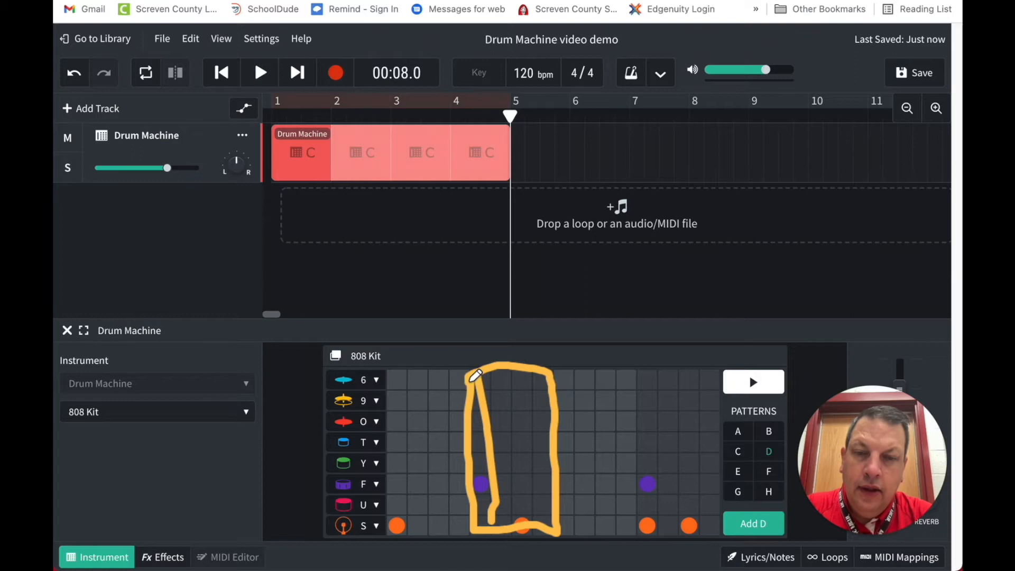
pyautogui.moveTo(521, 530)
pyautogui.mouseDown()
pyautogui.moveTo(520, 403)
pyautogui.moveTo(521, 483)
pyautogui.mouseUp()
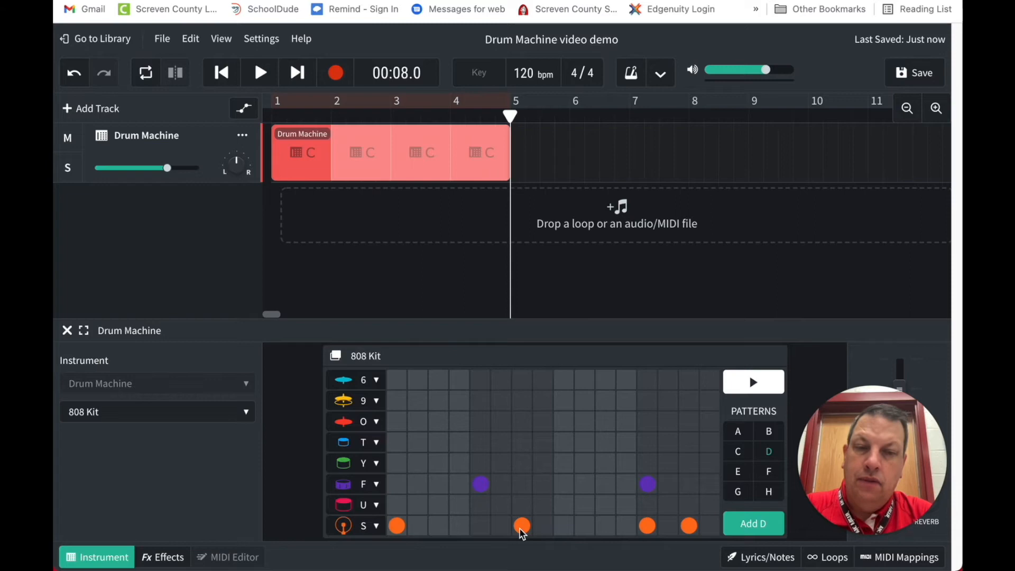
pyautogui.click(742, 394)
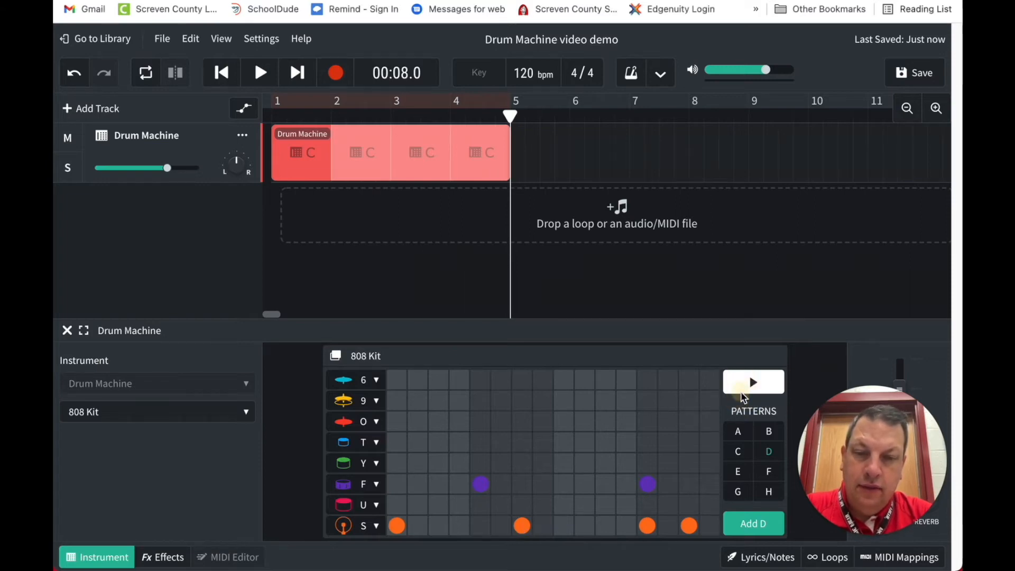
pyautogui.click(748, 387)
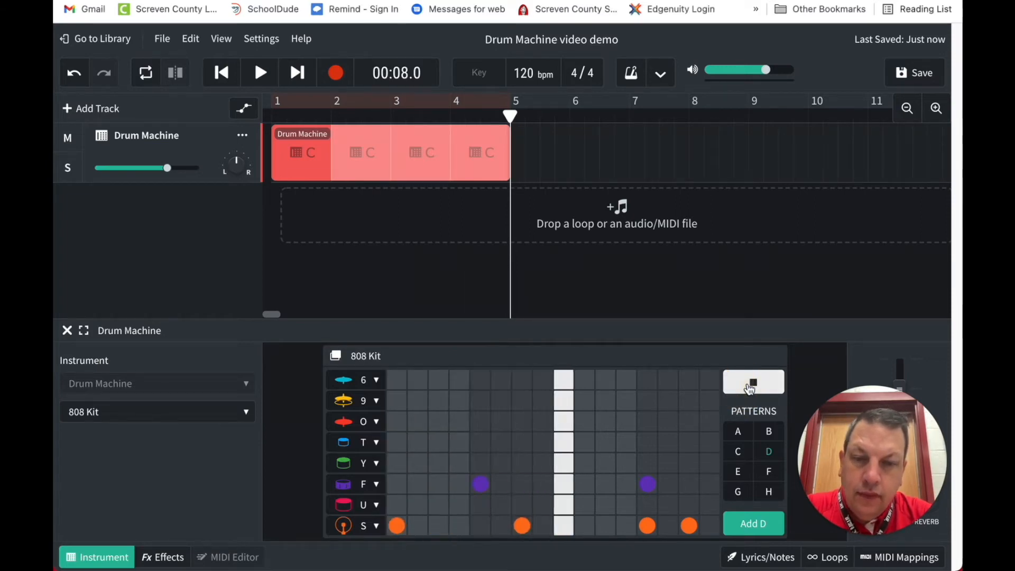
pyautogui.click(750, 389)
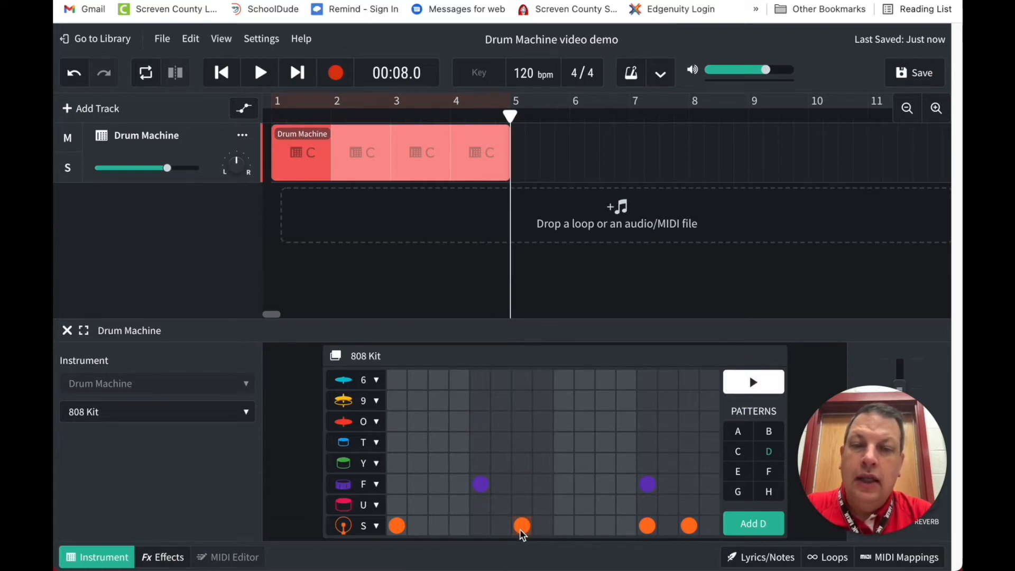
pyautogui.click(399, 527)
pyautogui.click(399, 527)
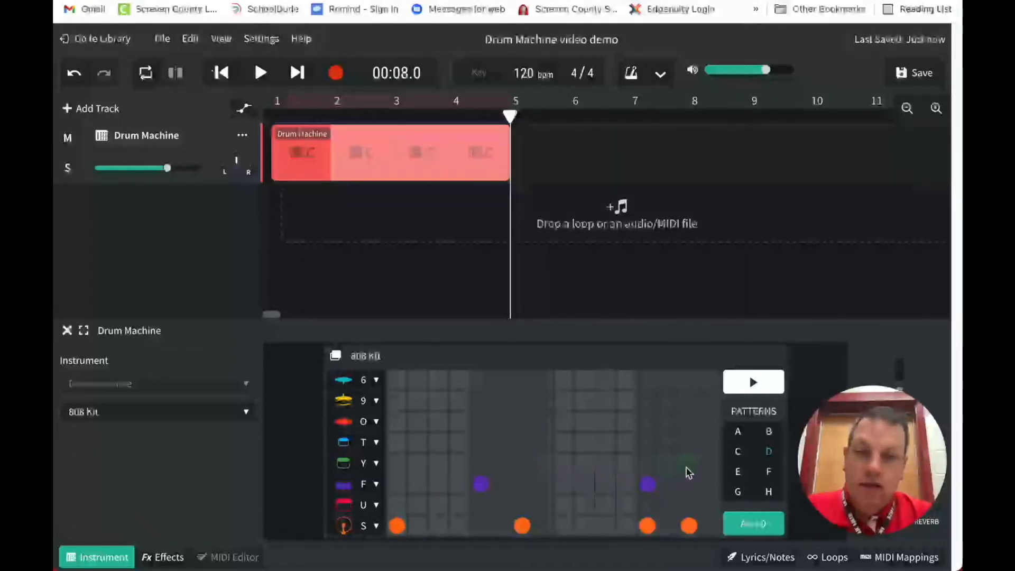
# Add row 6 crash cymbal hits to pattern D on steps 1 to 8, and preview the pattern
pyautogui.click(398, 380)
pyautogui.click(418, 380)
pyautogui.click(438, 380)
pyautogui.click(459, 379)
pyautogui.click(480, 380)
pyautogui.click(501, 380)
pyautogui.click(522, 380)
pyautogui.click(543, 379)
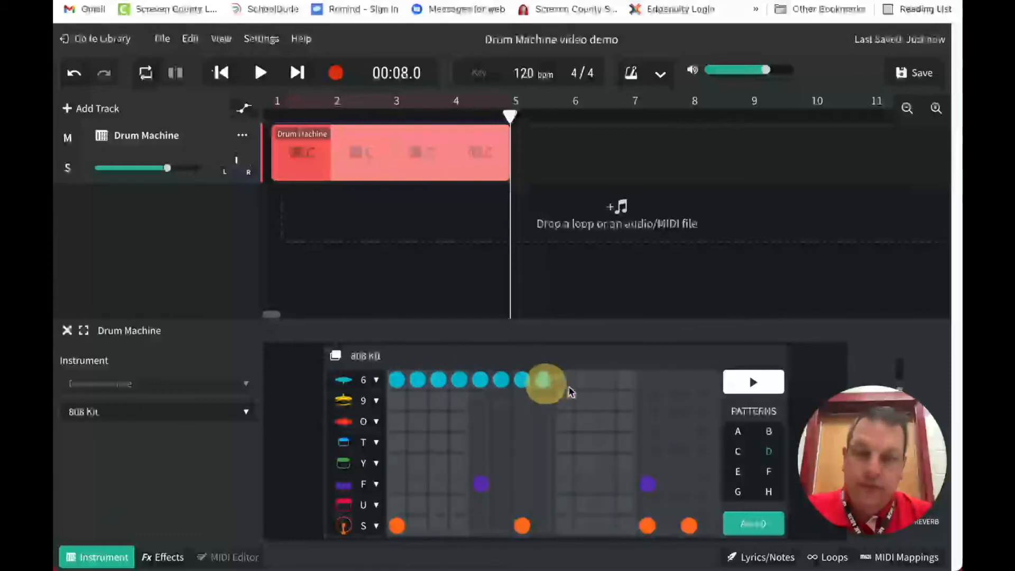
pyautogui.click(762, 385)
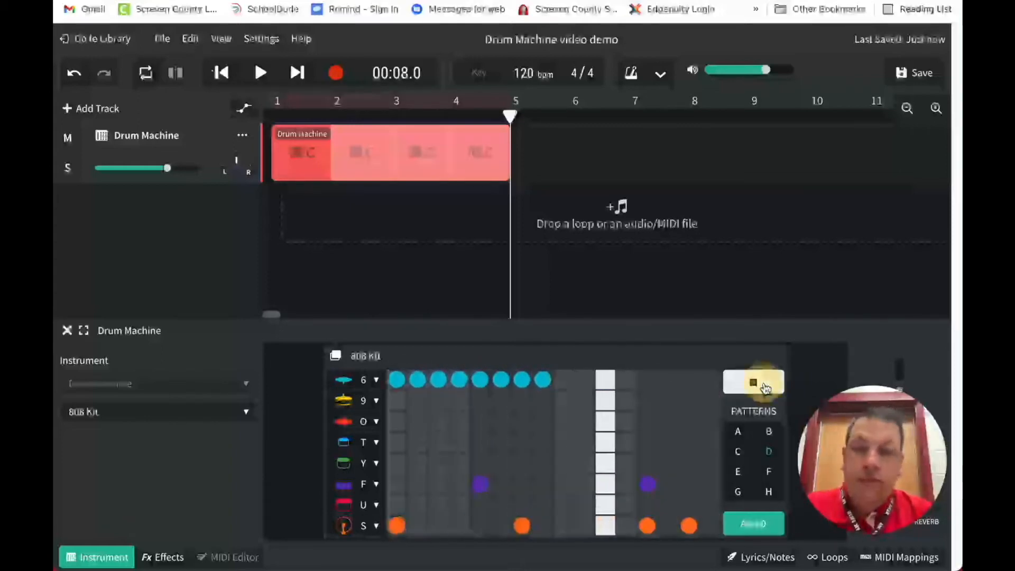
pyautogui.click(764, 388)
# Remove the row 6 crash cymbal hits on steps 2 to 8 of pattern D, keeping only step 1
pyautogui.click(543, 380)
pyautogui.click(522, 379)
pyautogui.click(501, 381)
pyautogui.click(480, 380)
pyautogui.click(460, 381)
pyautogui.click(438, 380)
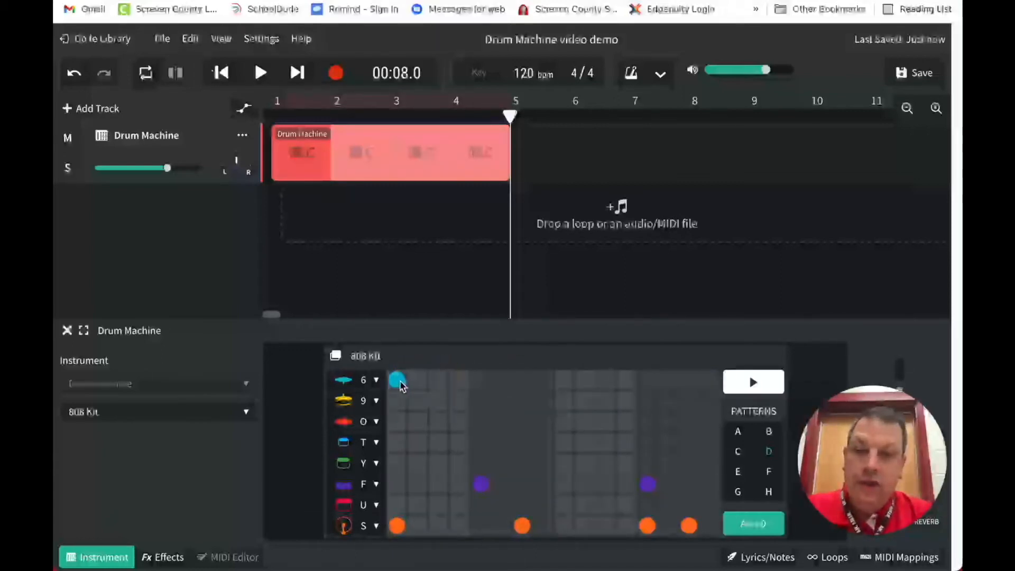
# Place row 6 crash cymbal hits on steps 2 to 8 of pattern D again
pyautogui.click(418, 382)
pyautogui.click(438, 380)
pyautogui.click(460, 381)
pyautogui.click(481, 380)
pyautogui.click(501, 380)
pyautogui.click(522, 380)
pyautogui.click(543, 380)
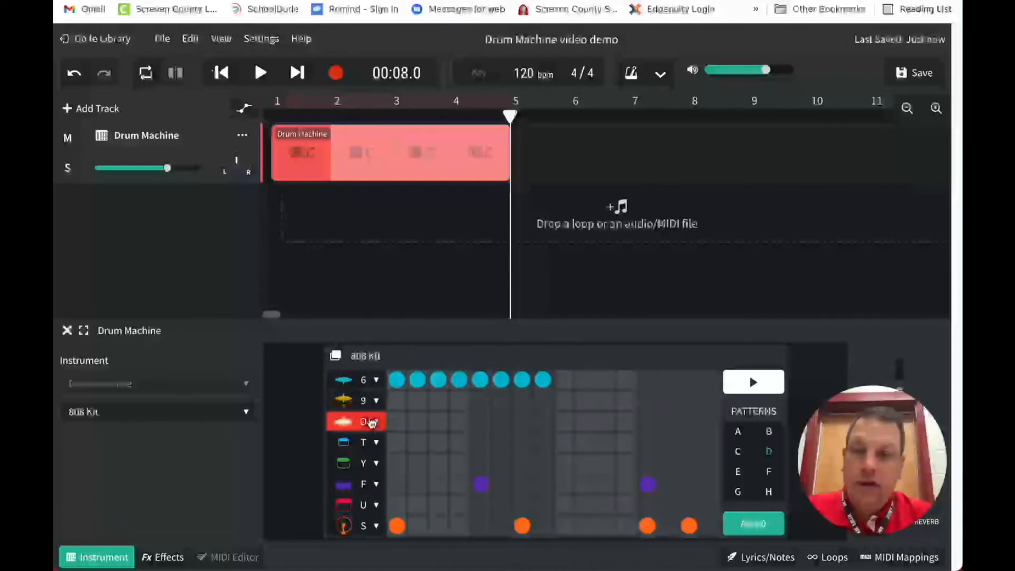
# Change row 6's sound from Crash Cymbal to Cowbell, and preview pattern D
pyautogui.click(377, 381)
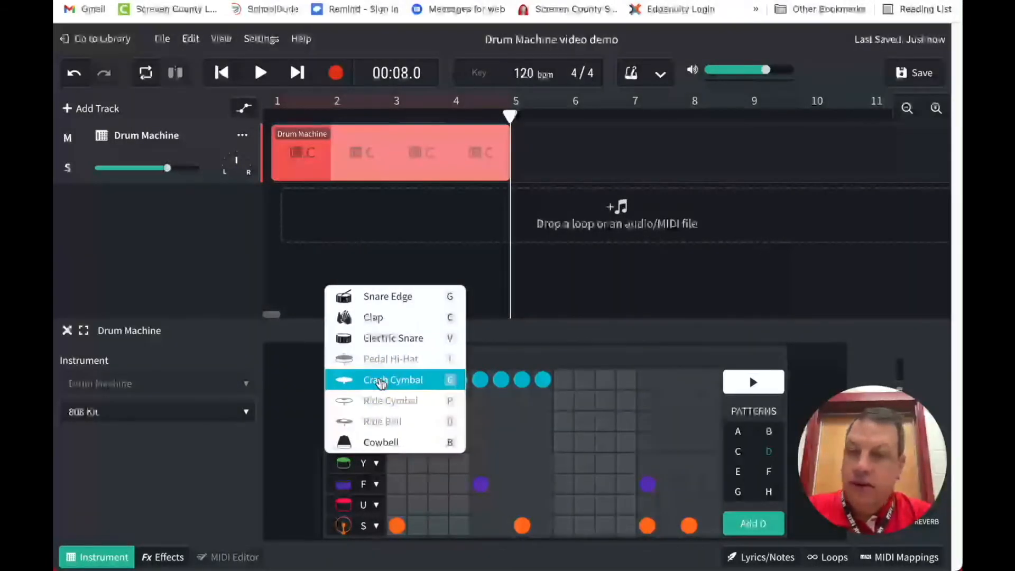
pyautogui.click(375, 443)
pyautogui.click(743, 390)
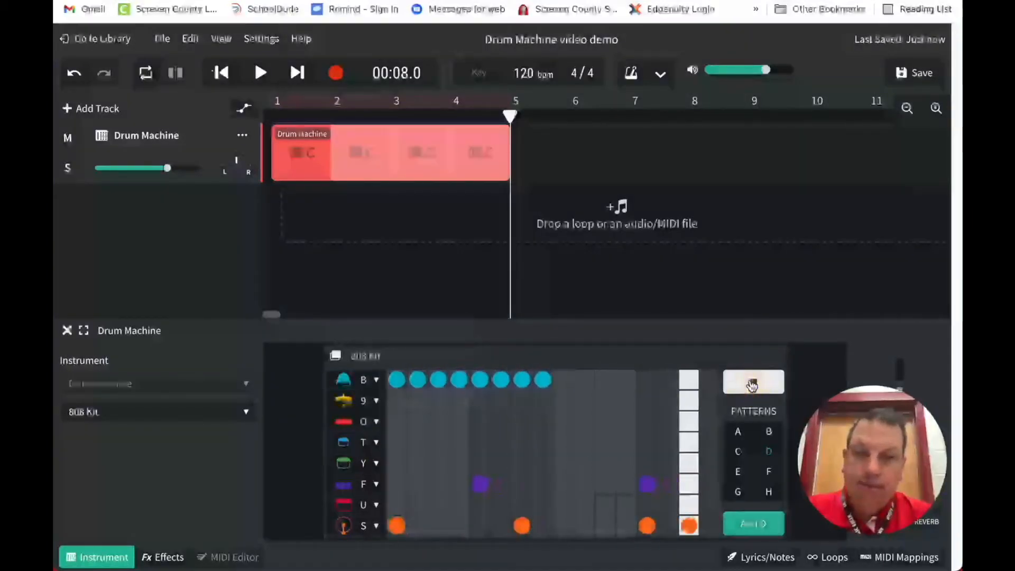
pyautogui.click(752, 386)
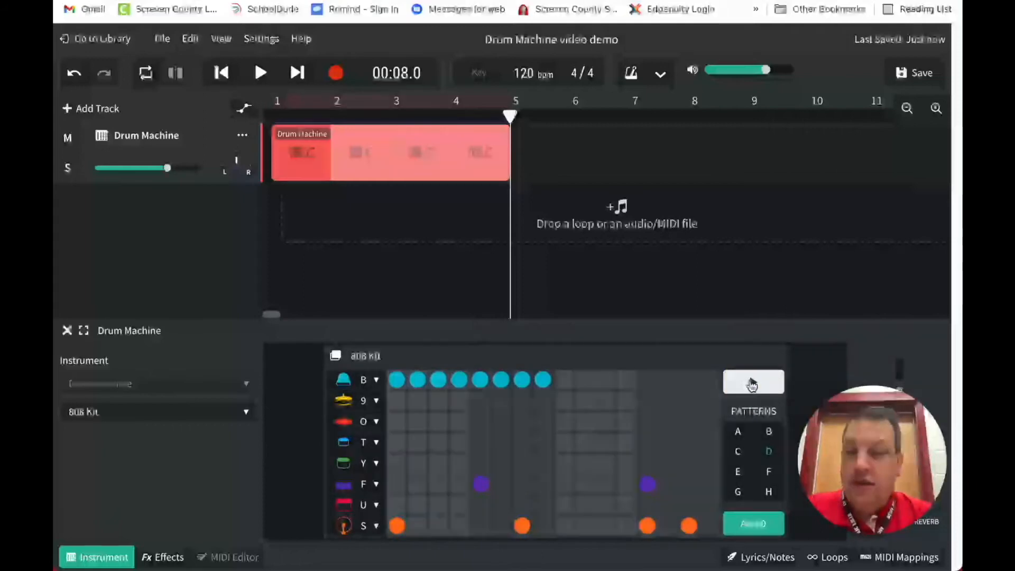
# Look at the alternative sounds offered for row 9 and keep its current sound
pyautogui.click(373, 400)
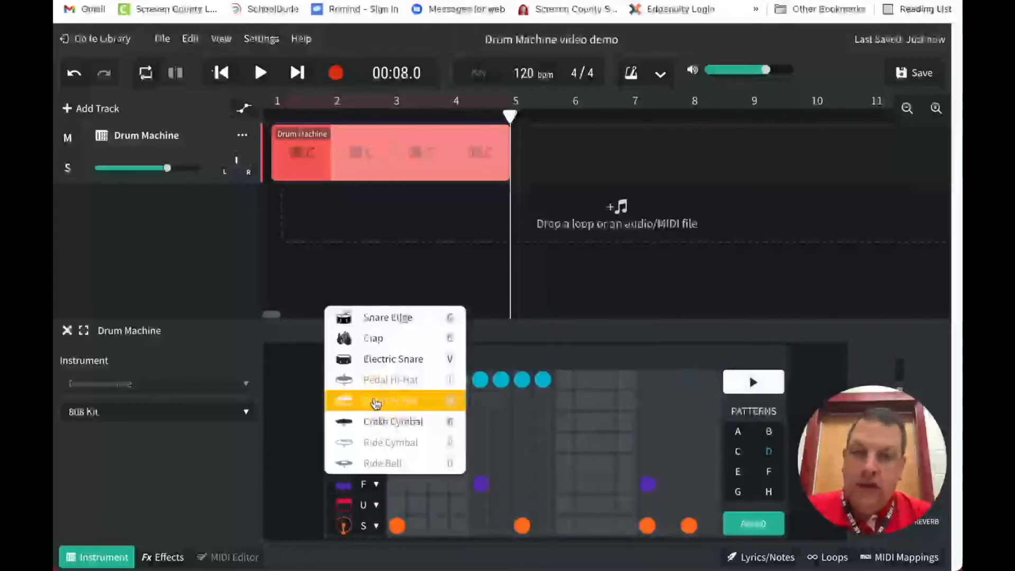
pyautogui.click(294, 409)
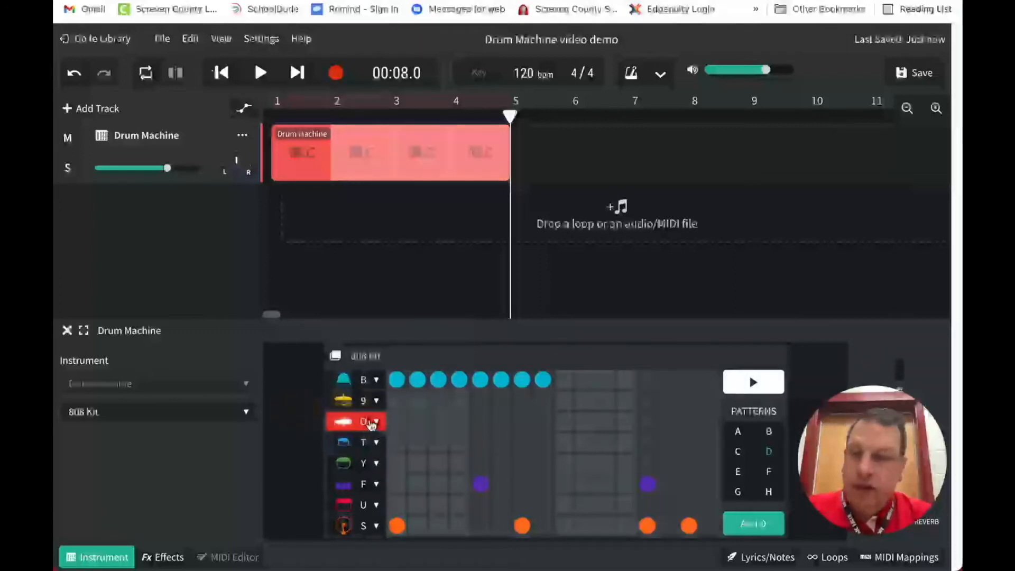
# Change the snare row's sound to Clap and preview pattern D
pyautogui.click(379, 482)
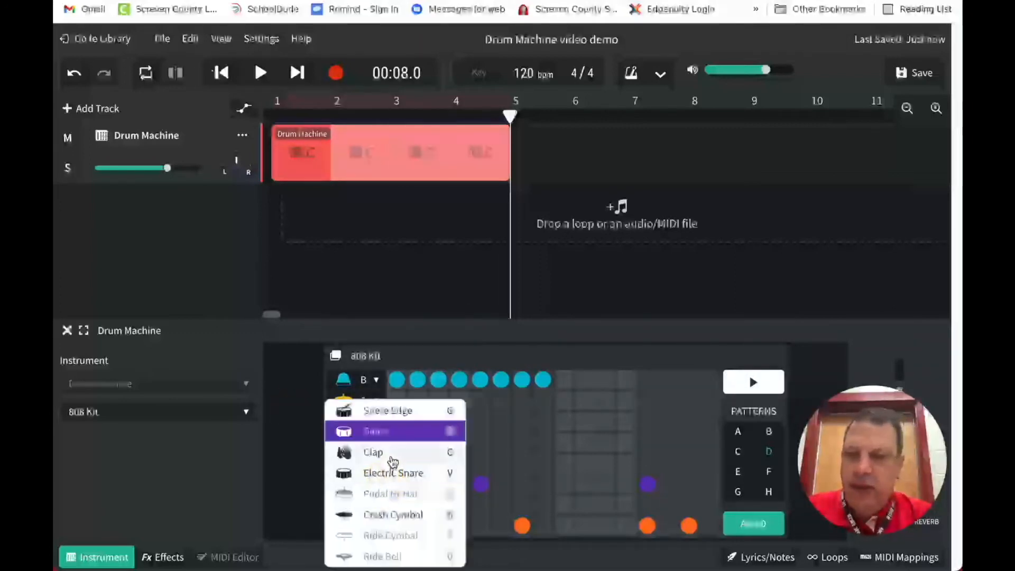
pyautogui.click(394, 458)
pyautogui.click(756, 382)
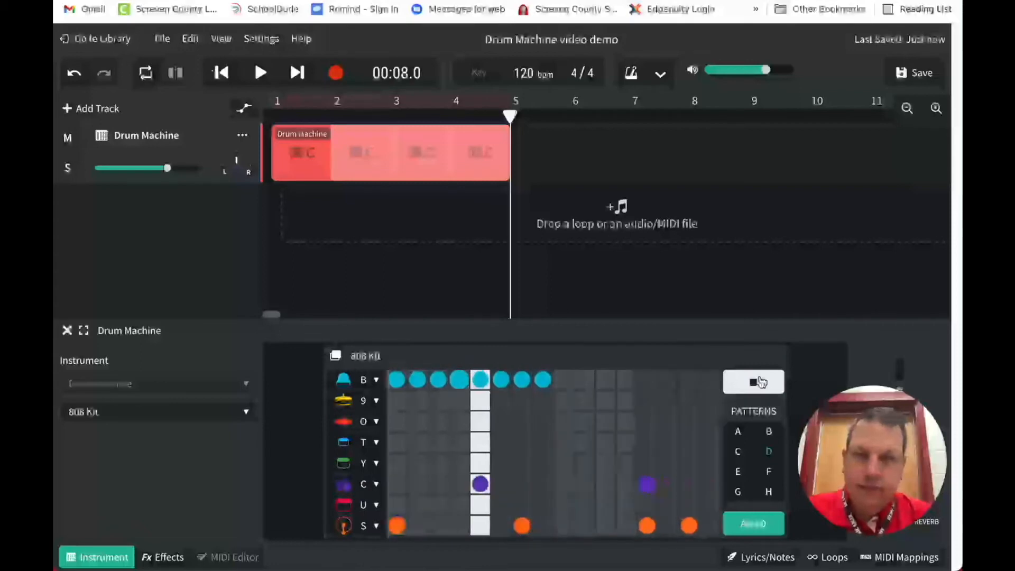
pyautogui.click(761, 382)
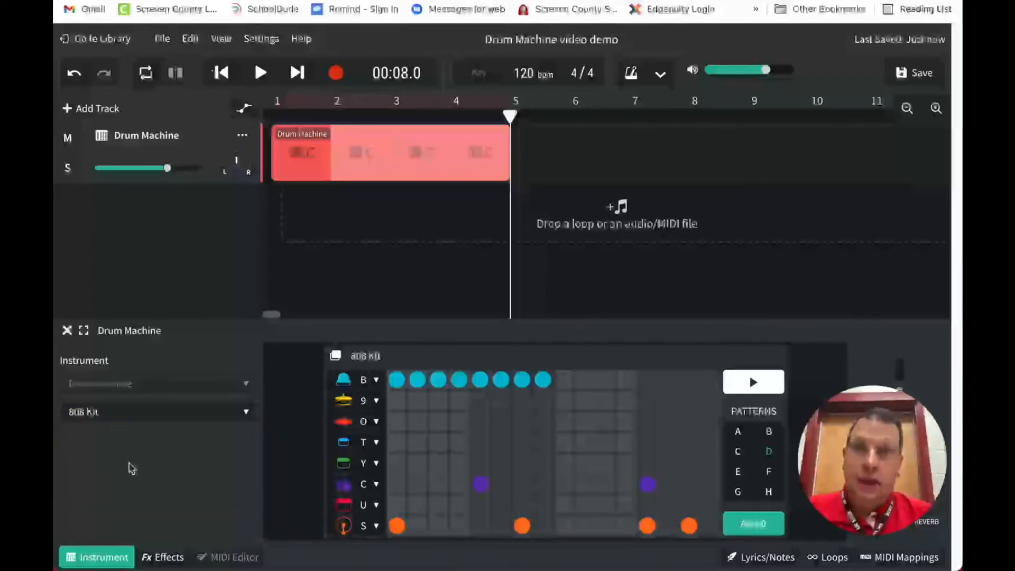
# Switch the drum machine's instrument to the Glitch Kit and preview pattern D with it
pyautogui.click(245, 412)
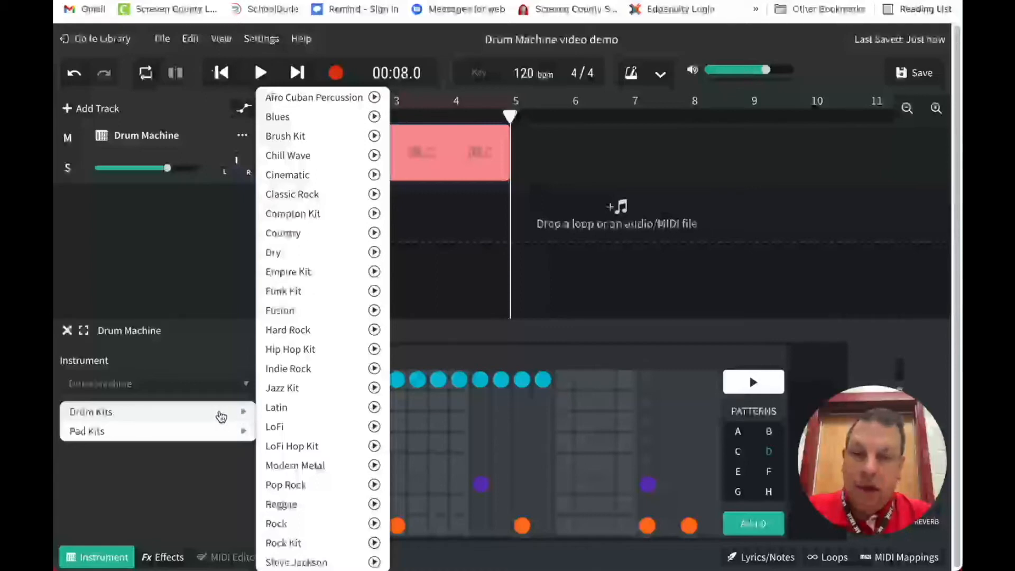
pyautogui.moveTo(223, 435)
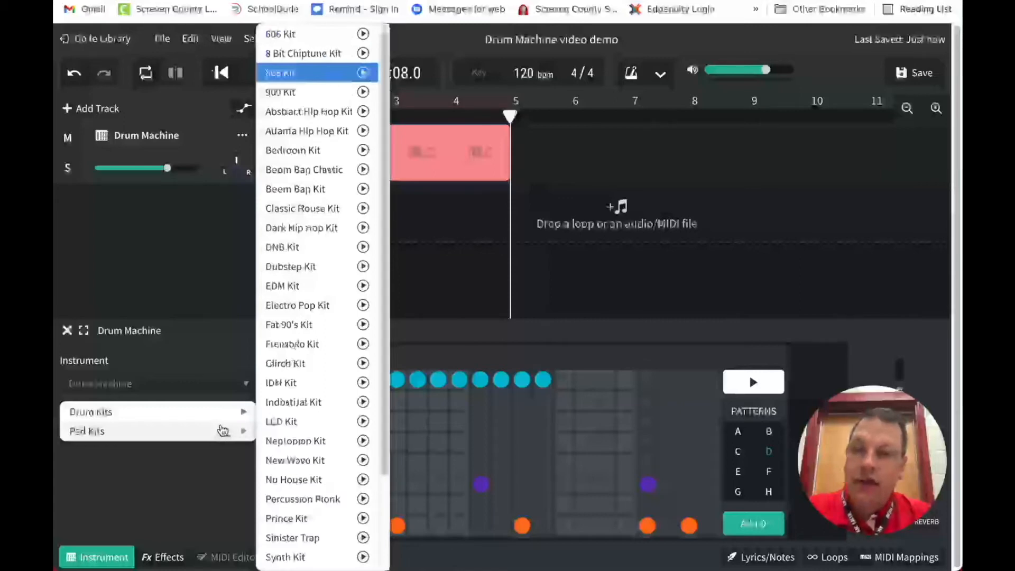
pyautogui.moveTo(226, 415)
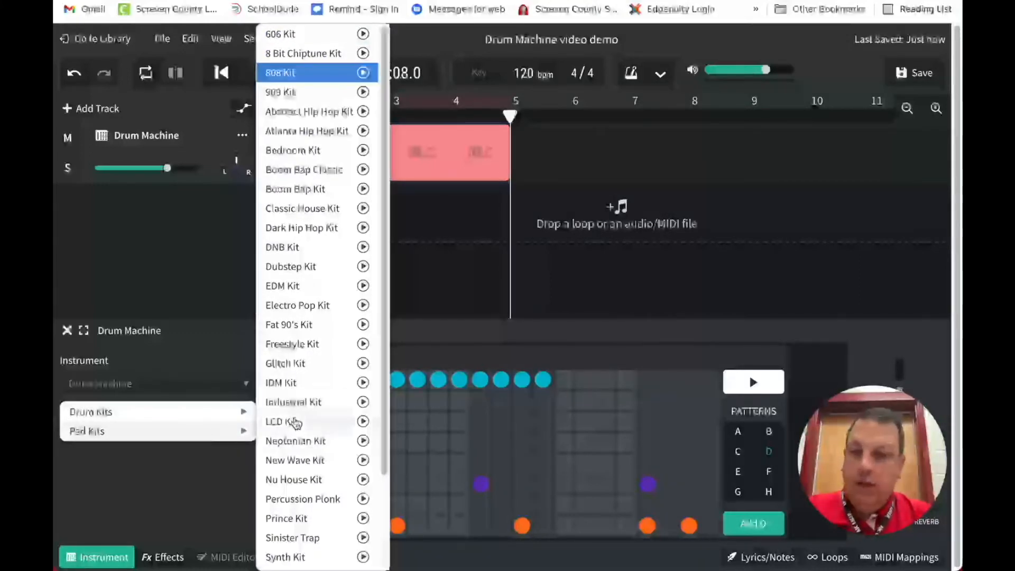
pyautogui.click(282, 365)
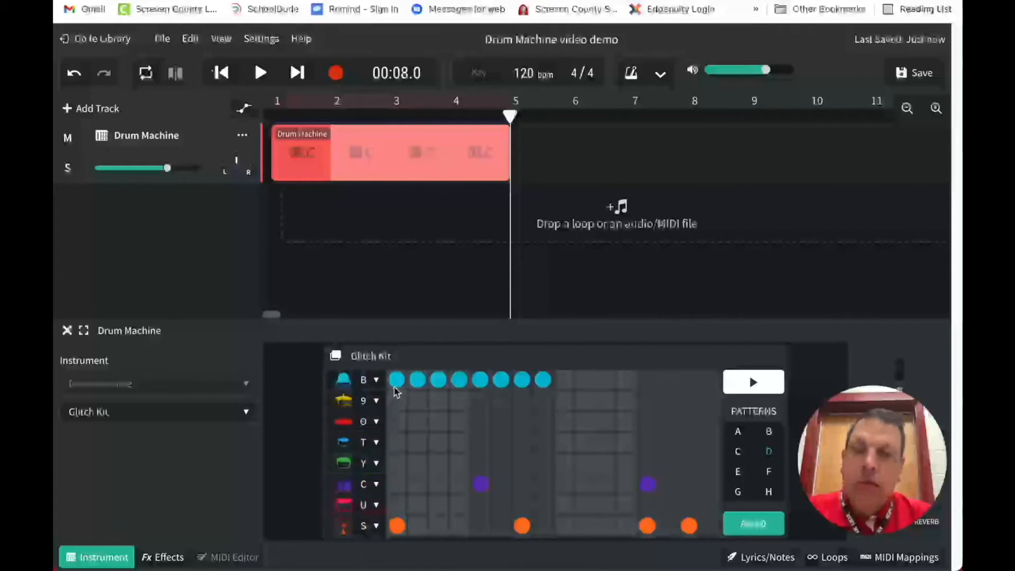
pyautogui.click(754, 383)
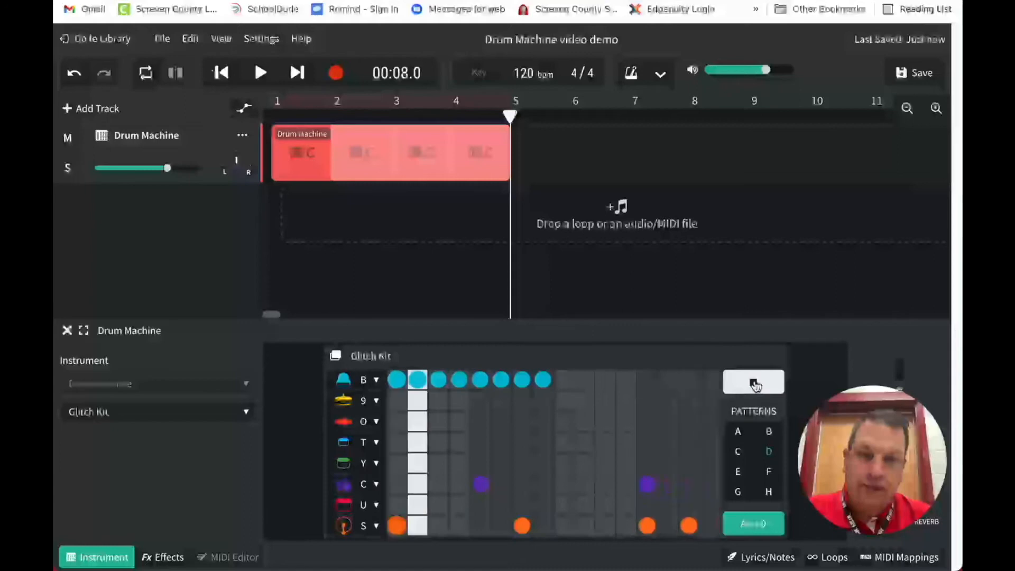
pyautogui.click(754, 383)
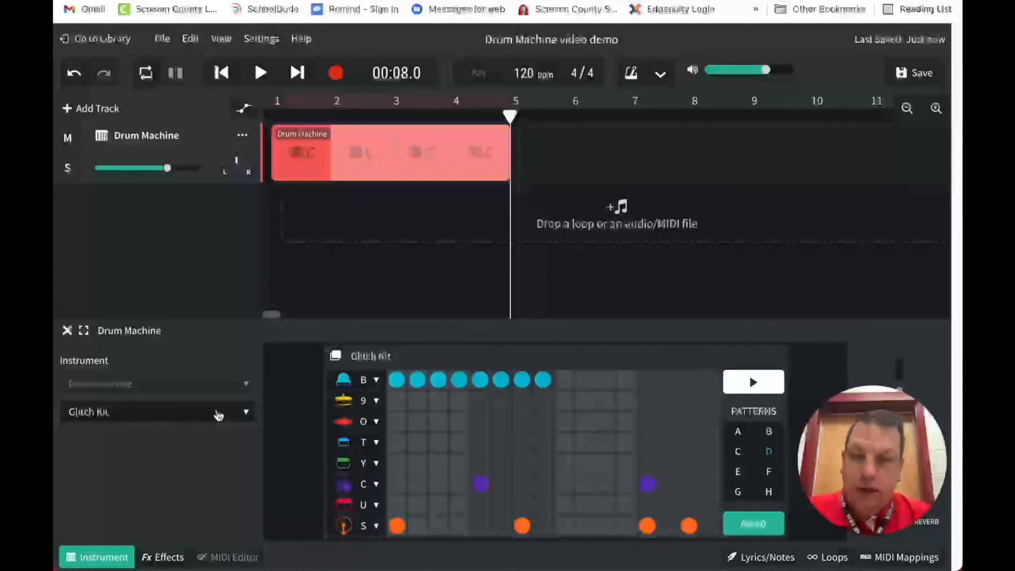
# Switch the drum machine's instrument to the LCD Kit from the pad kits
pyautogui.click(195, 412)
pyautogui.moveTo(195, 413)
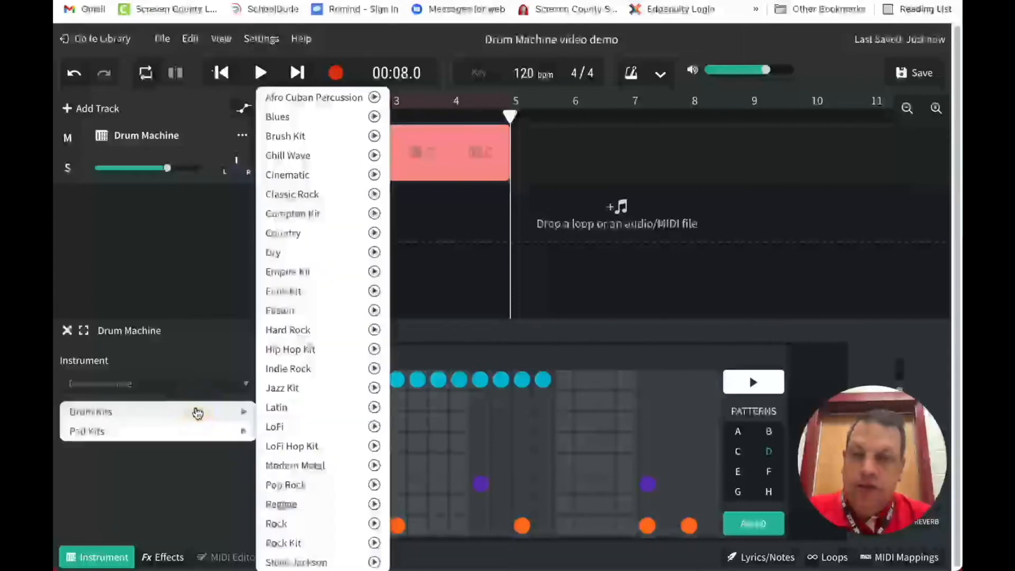
pyautogui.moveTo(211, 430)
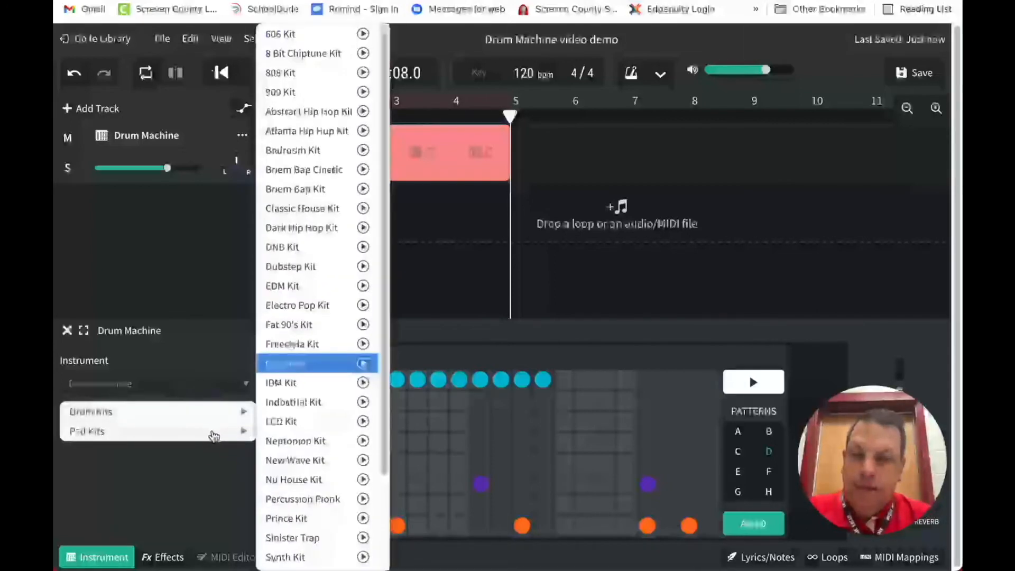
pyautogui.click(280, 423)
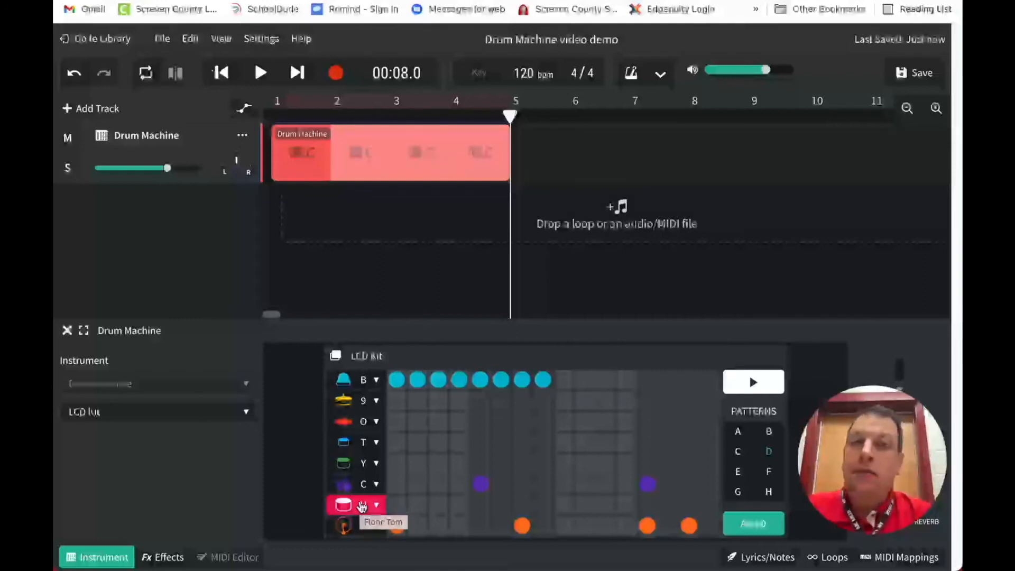
# Change the cowbell row's sound to Ride Cymbal and preview pattern D
pyautogui.click(358, 383)
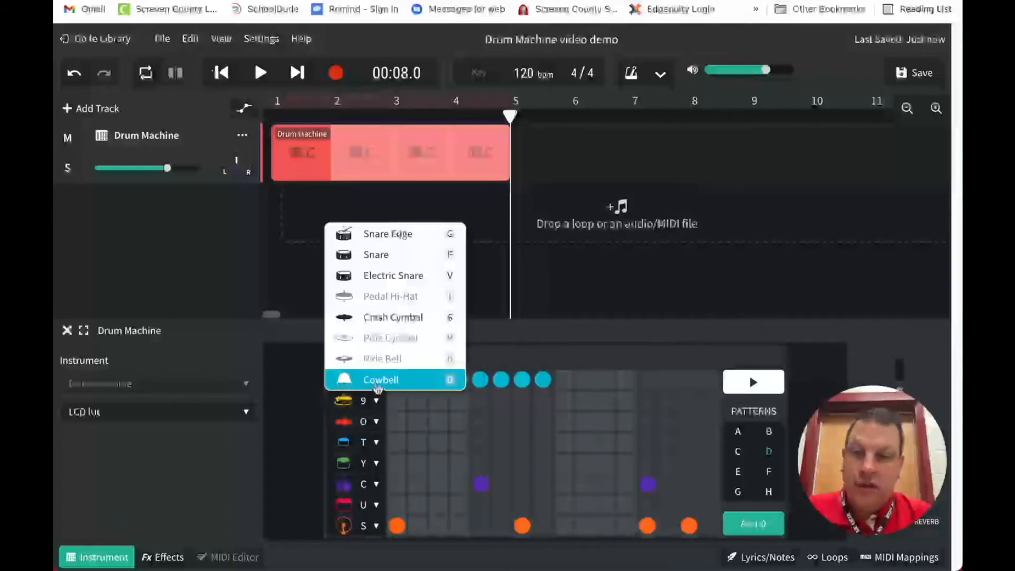
pyautogui.click(413, 343)
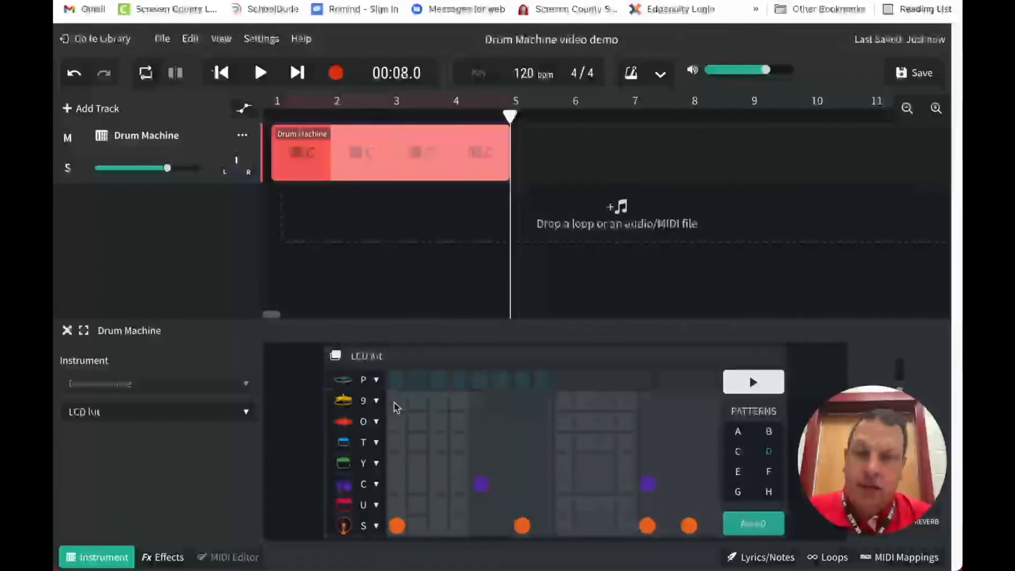
pyautogui.click(769, 388)
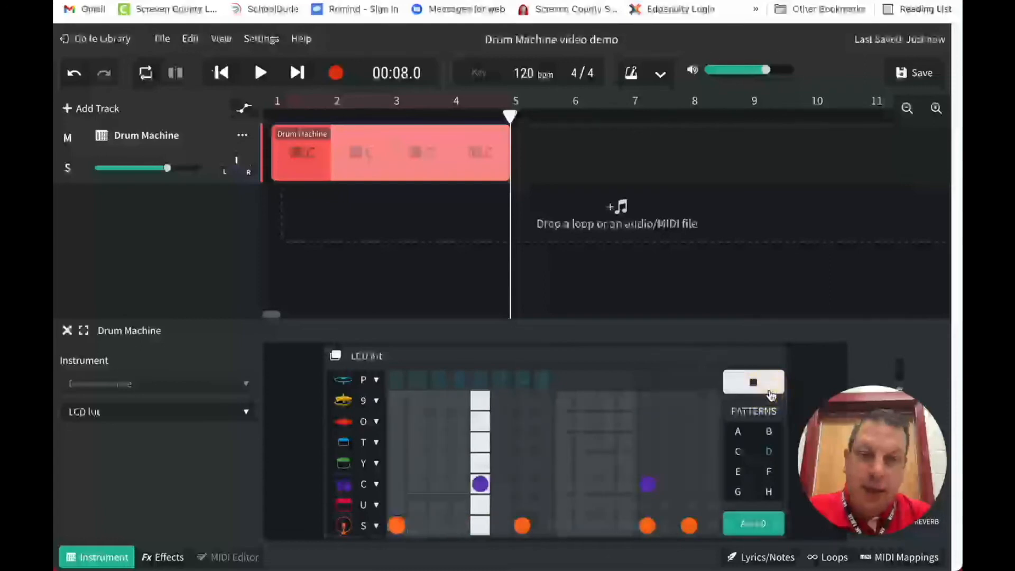
pyautogui.click(770, 393)
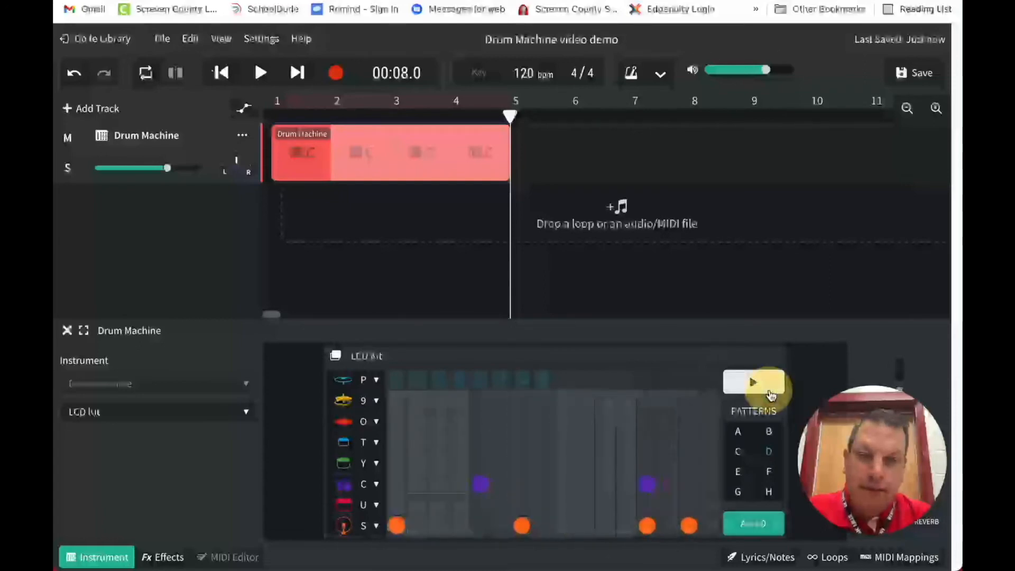
# Try Snare Edge on the ride cymbal row with a preview of pattern D, and set the row back to Cowbell
pyautogui.click(370, 382)
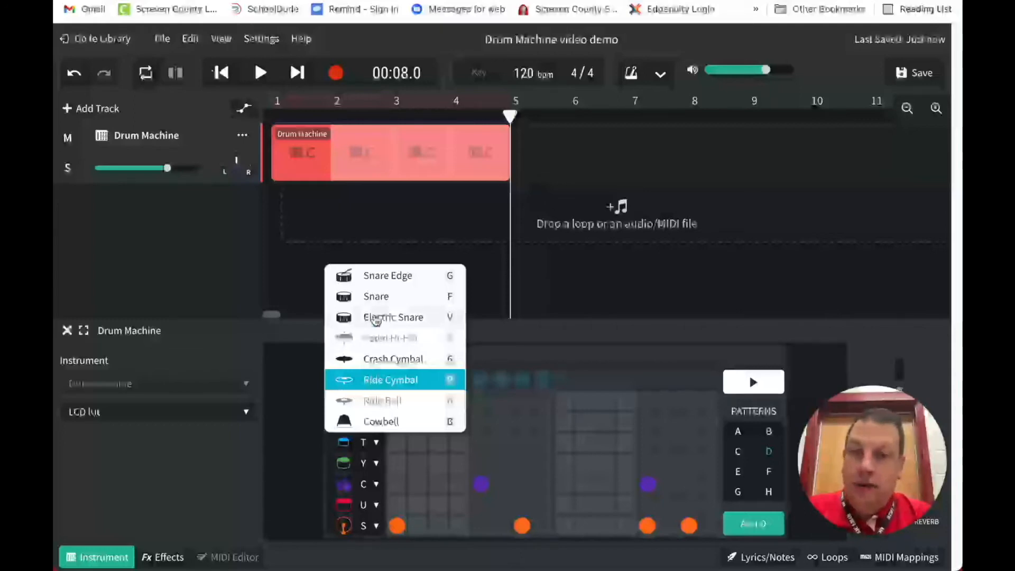
pyautogui.click(375, 275)
pyautogui.click(754, 383)
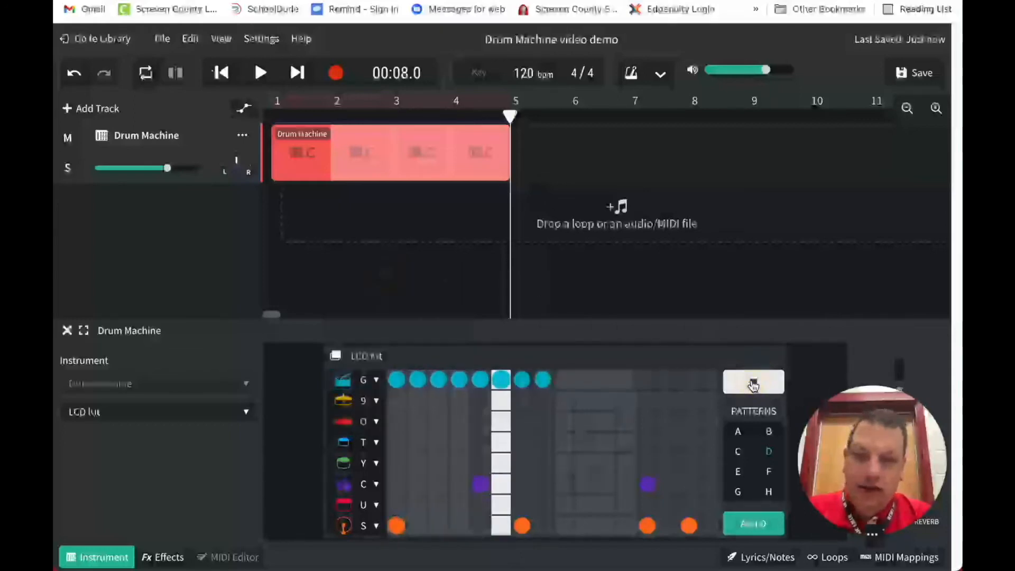
pyautogui.click(753, 383)
pyautogui.click(376, 385)
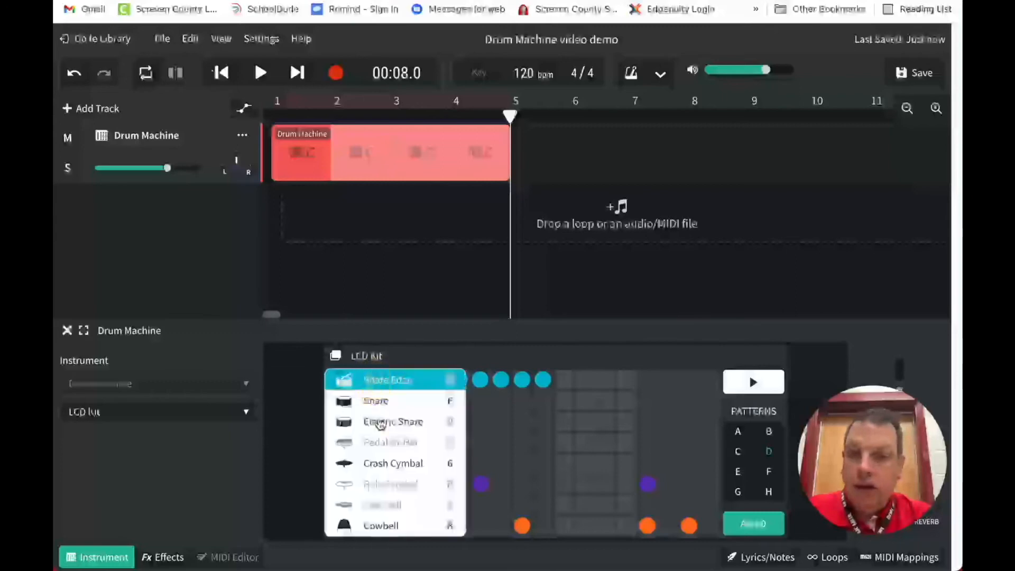
pyautogui.click(388, 524)
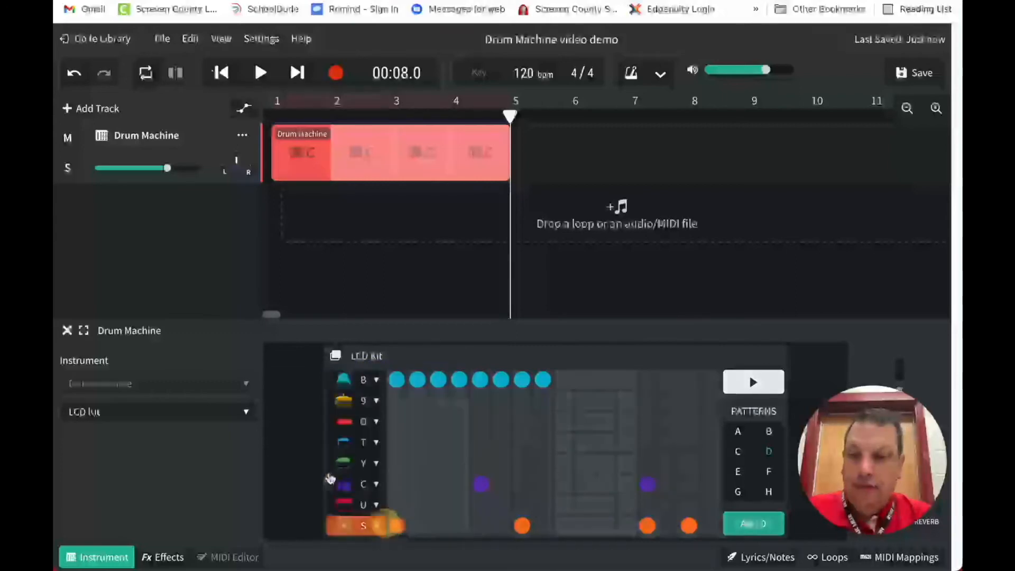
pyautogui.click(154, 413)
pyautogui.moveTo(159, 432)
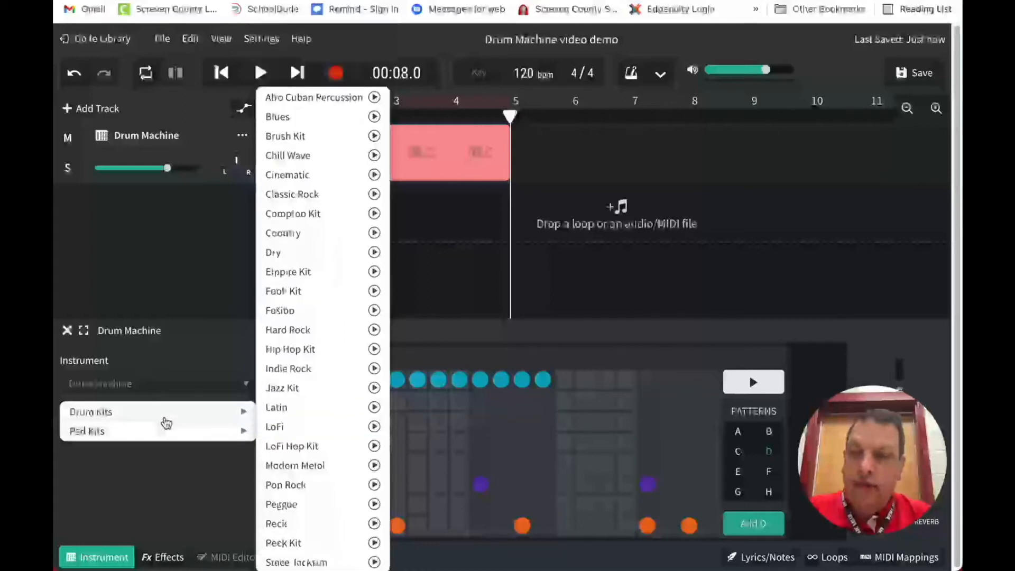
pyautogui.click(163, 470)
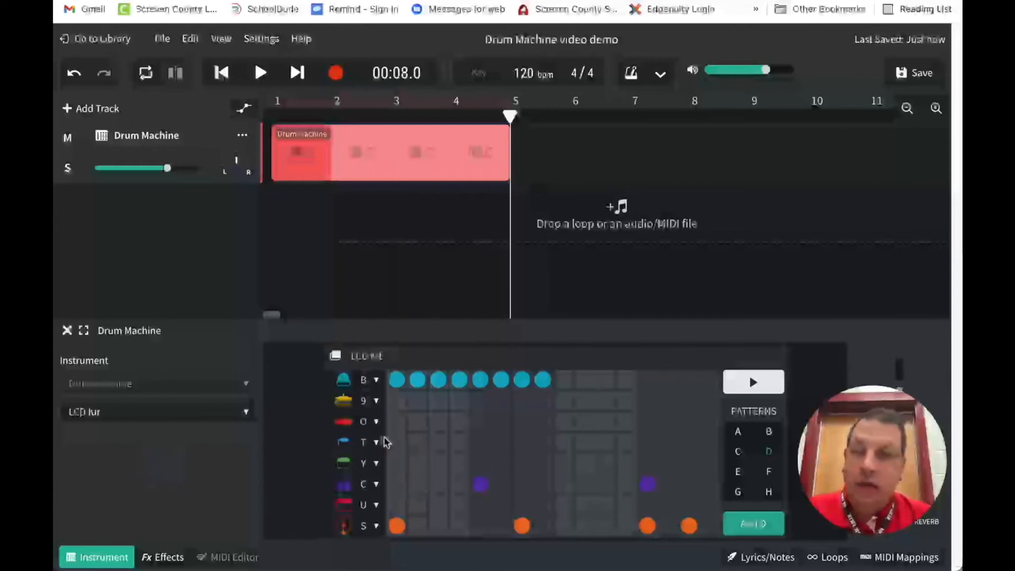
# Place pattern D hits in row O on steps 4, 9–16, row T on 2, 8, 9, 11, 15, 16, row Y on 3, 14; preview it
pyautogui.click(440, 444)
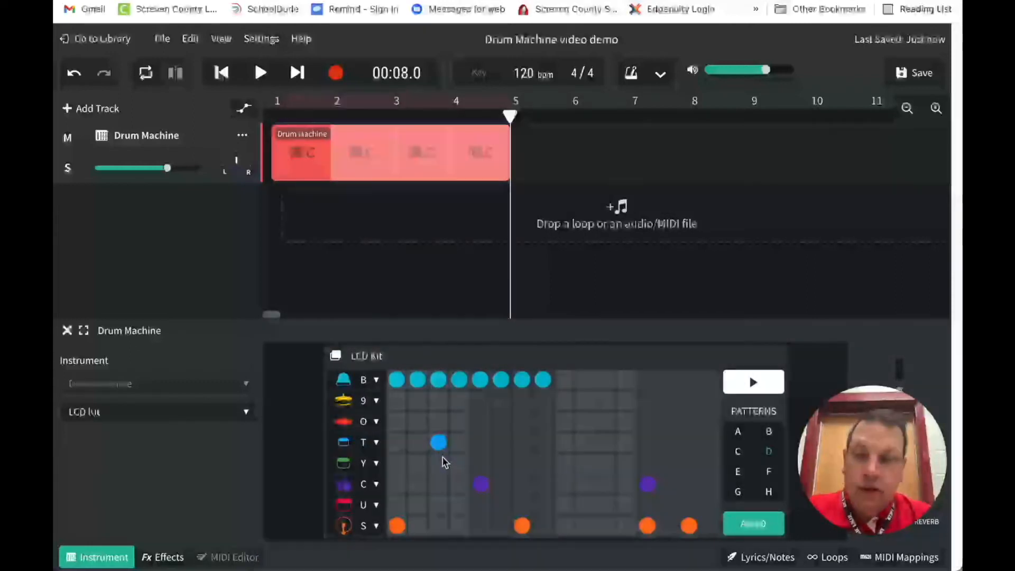
pyautogui.click(439, 443)
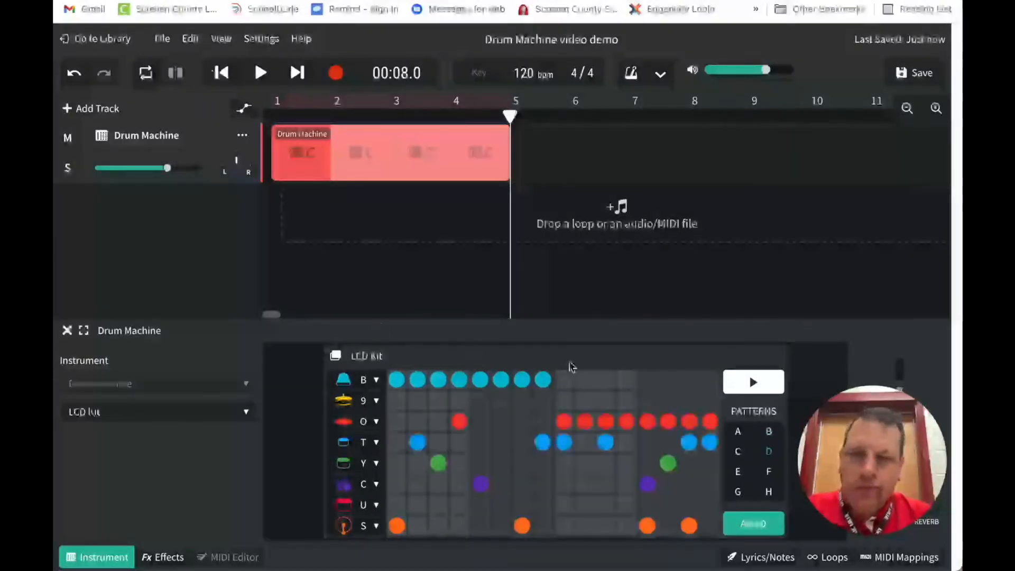
pyautogui.click(762, 383)
pyautogui.click(762, 383)
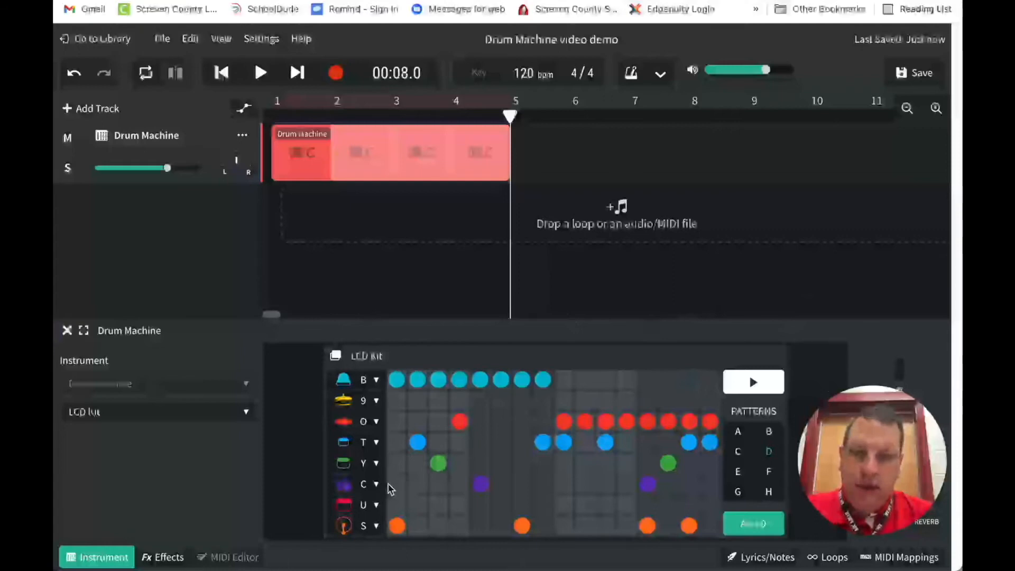
pyautogui.moveTo(390, 478)
pyautogui.mouseDown()
pyautogui.moveTo(395, 529)
pyautogui.moveTo(685, 530)
pyautogui.moveTo(721, 492)
pyautogui.moveTo(643, 469)
pyautogui.moveTo(385, 471)
pyautogui.mouseUp()
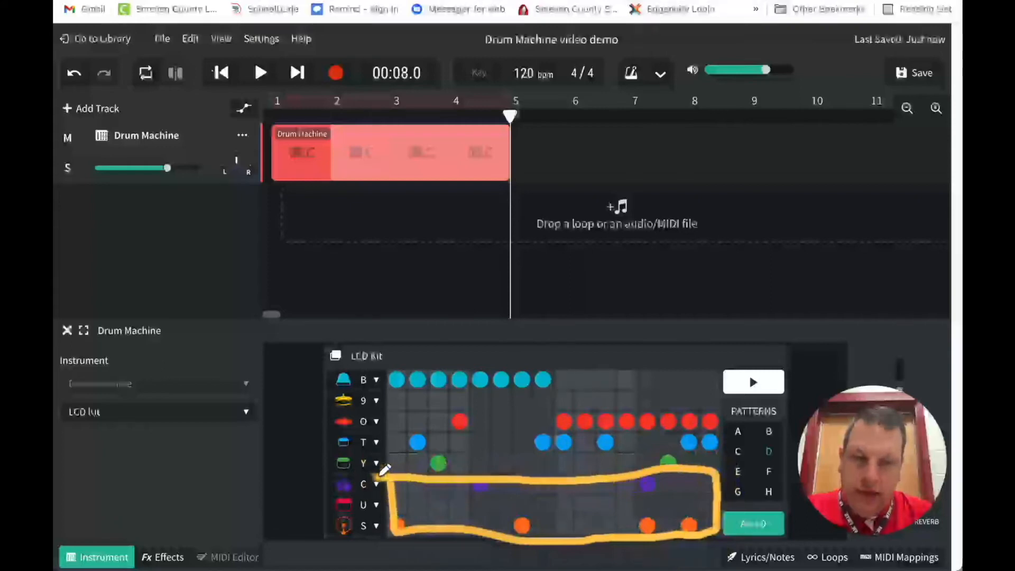
pyautogui.moveTo(397, 527)
pyautogui.mouseDown()
pyautogui.moveTo(712, 514)
pyautogui.moveTo(395, 524)
pyautogui.mouseUp()
pyautogui.moveTo(392, 481); pyautogui.dragTo(726, 475)
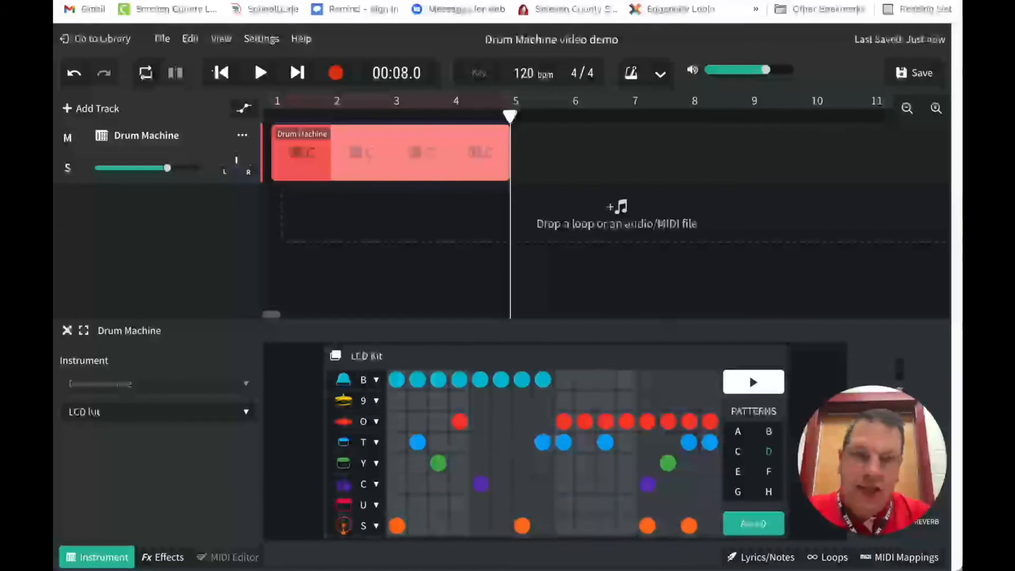
# Look at the alternative sounds offered for the clap row and keep its current sound
pyautogui.click(378, 487)
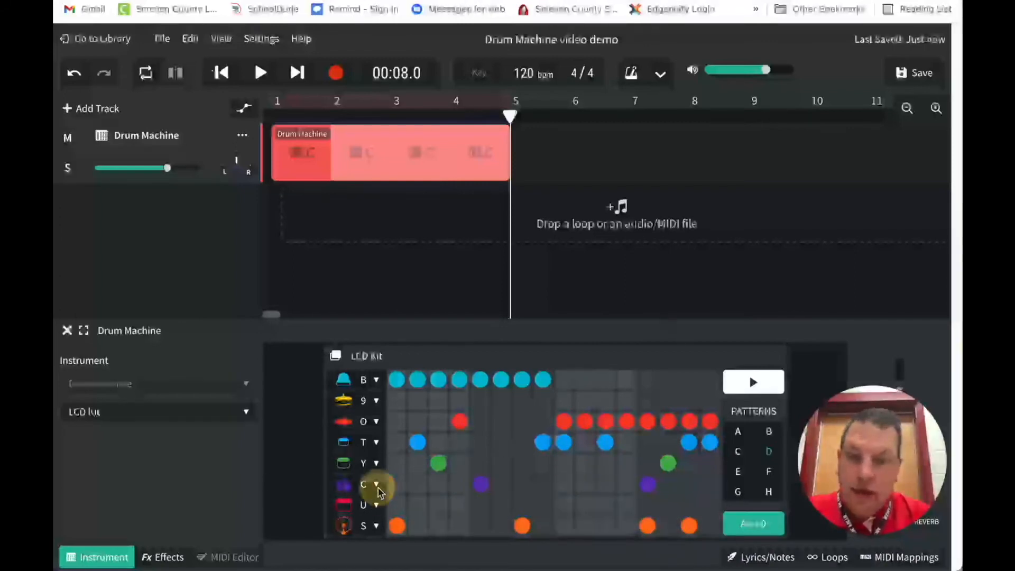
pyautogui.click(377, 488)
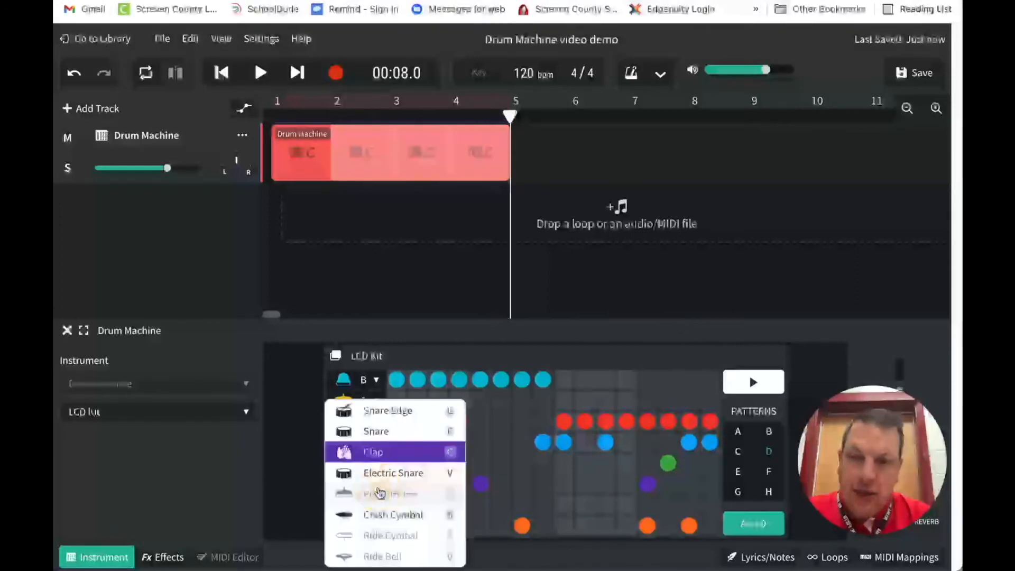
pyautogui.click(295, 468)
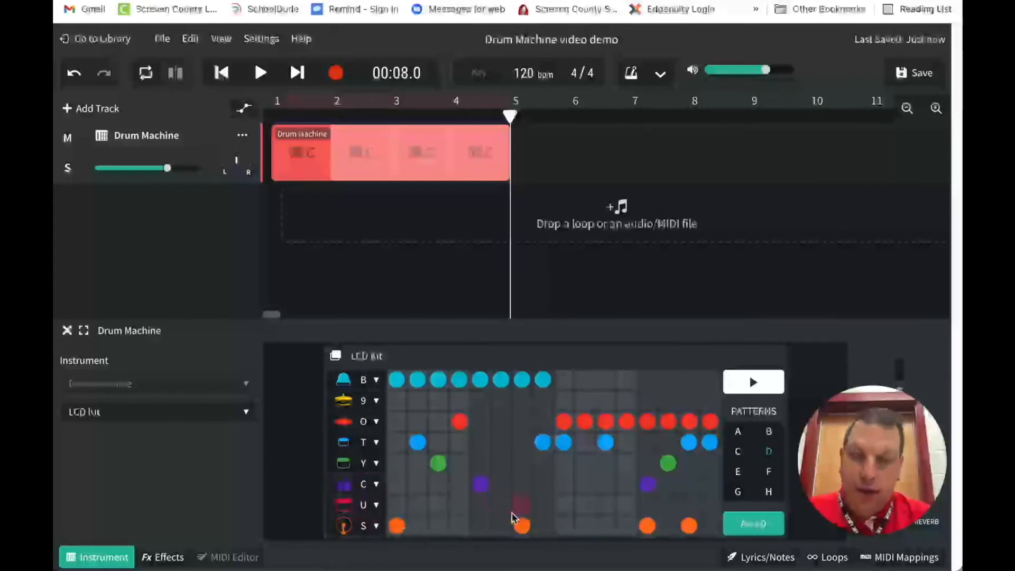
# Try hits on steps 1 to 3 of row U in pattern D, and remove them again
pyautogui.click(399, 505)
pyautogui.click(401, 506)
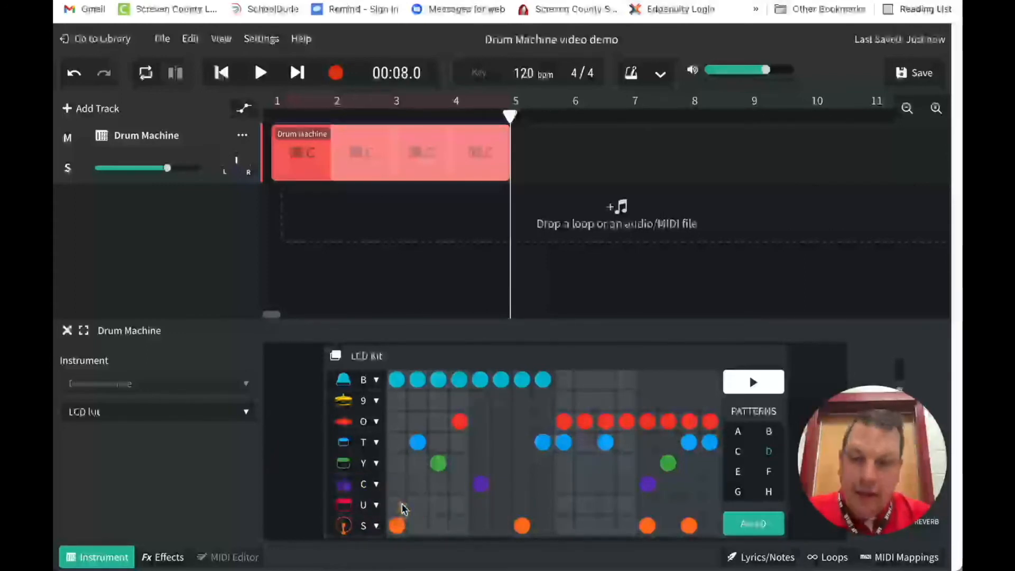
pyautogui.click(398, 506)
pyautogui.click(418, 505)
pyautogui.click(439, 505)
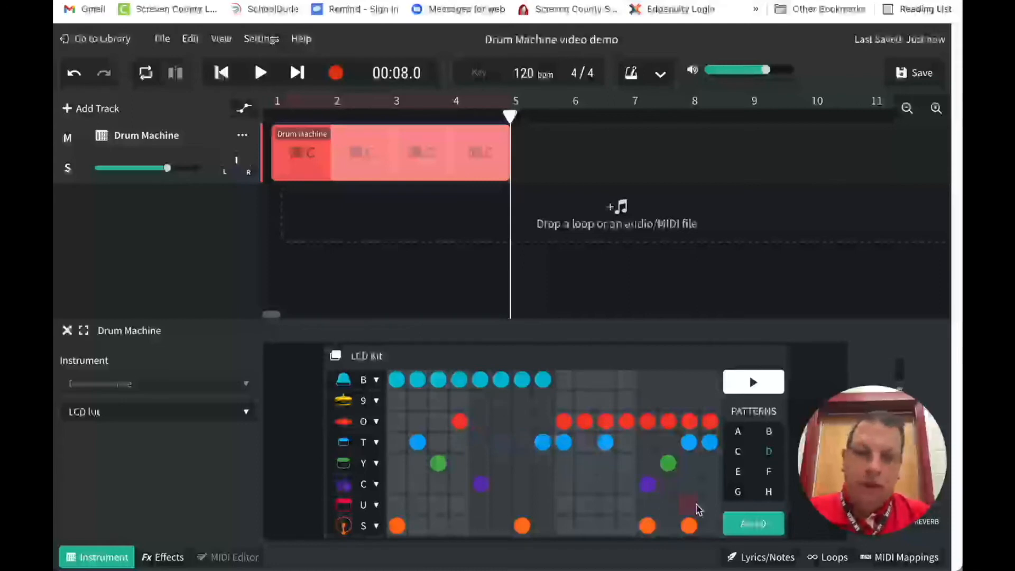
# Add pattern D to the timeline at bar 5, loop it to bar 9, and return the playhead to the start
pyautogui.click(749, 525)
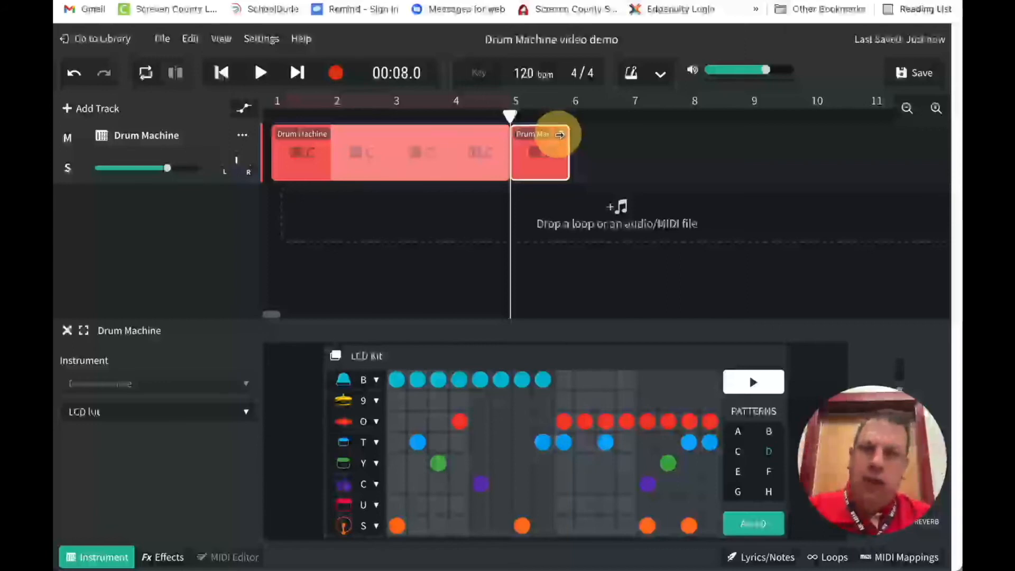
pyautogui.moveTo(560, 135); pyautogui.dragTo(741, 144)
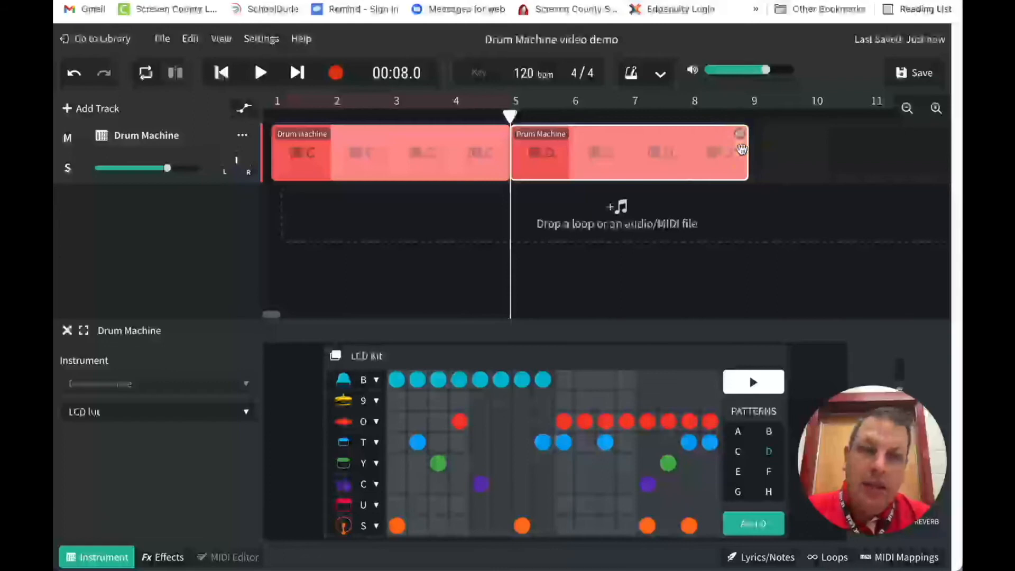
pyautogui.click(223, 73)
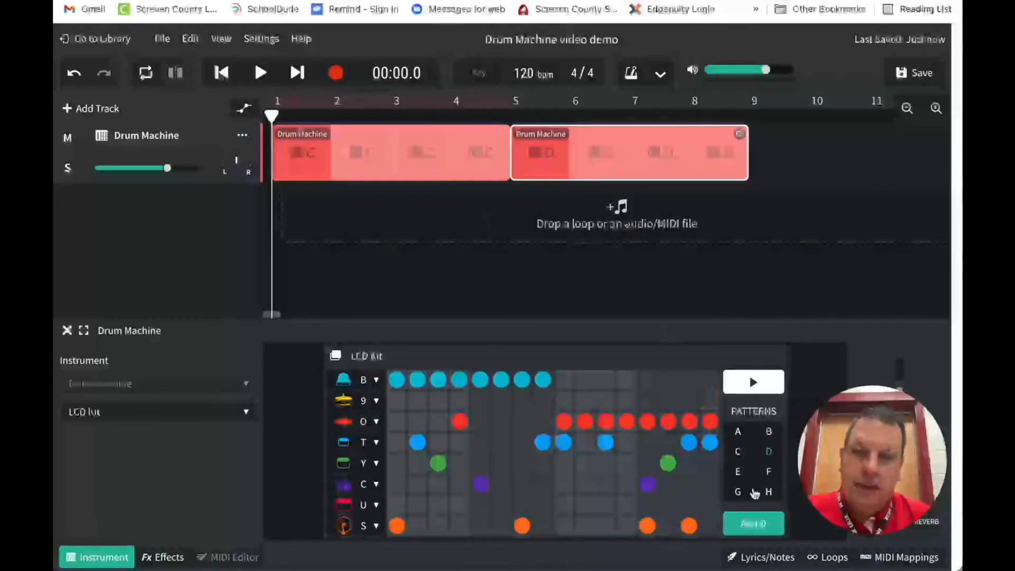
# Play back pattern C from the start of the timeline and pattern D from bar 5
pyautogui.click(739, 452)
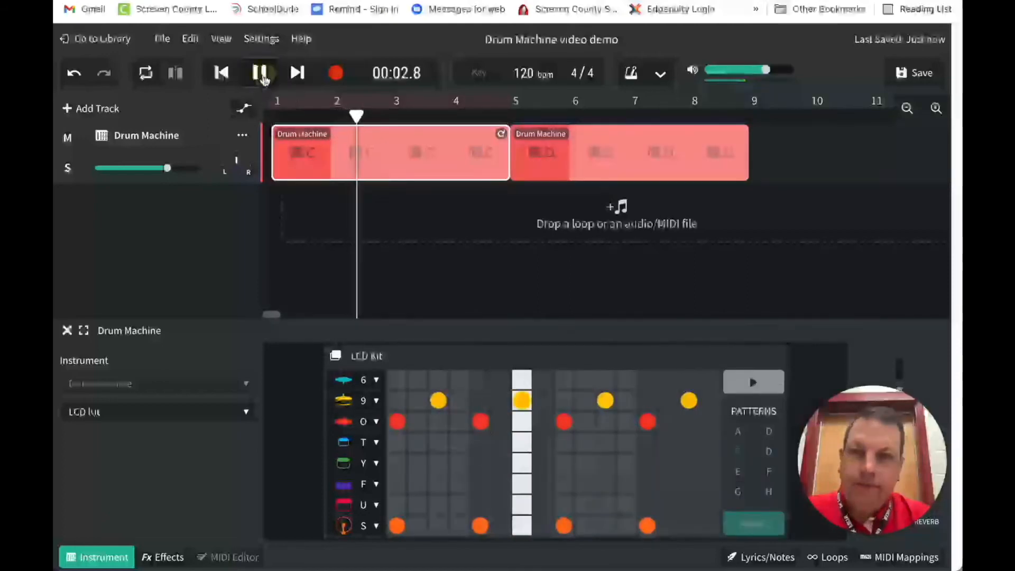
pyautogui.click(263, 77)
pyautogui.click(510, 115)
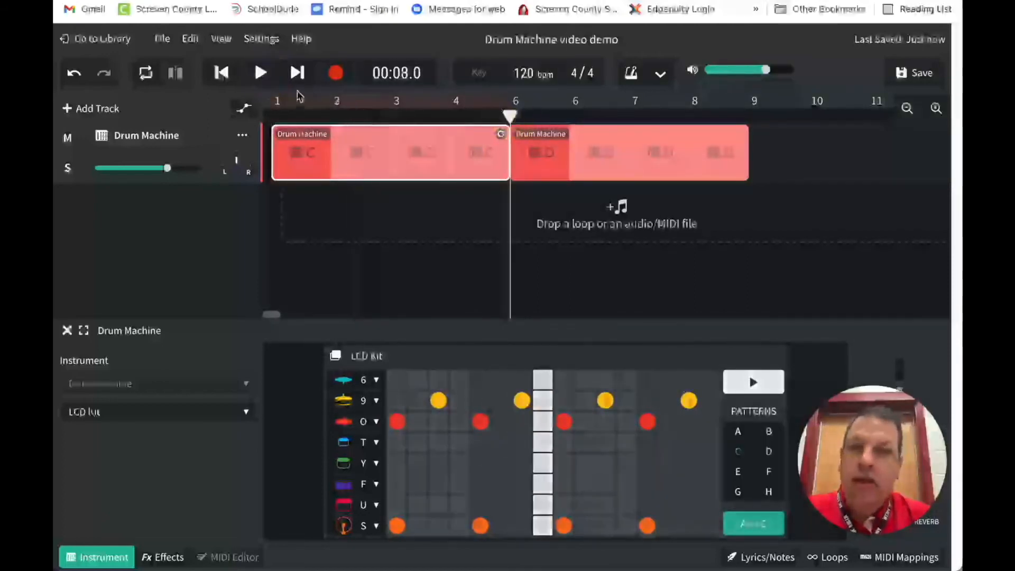
pyautogui.click(260, 74)
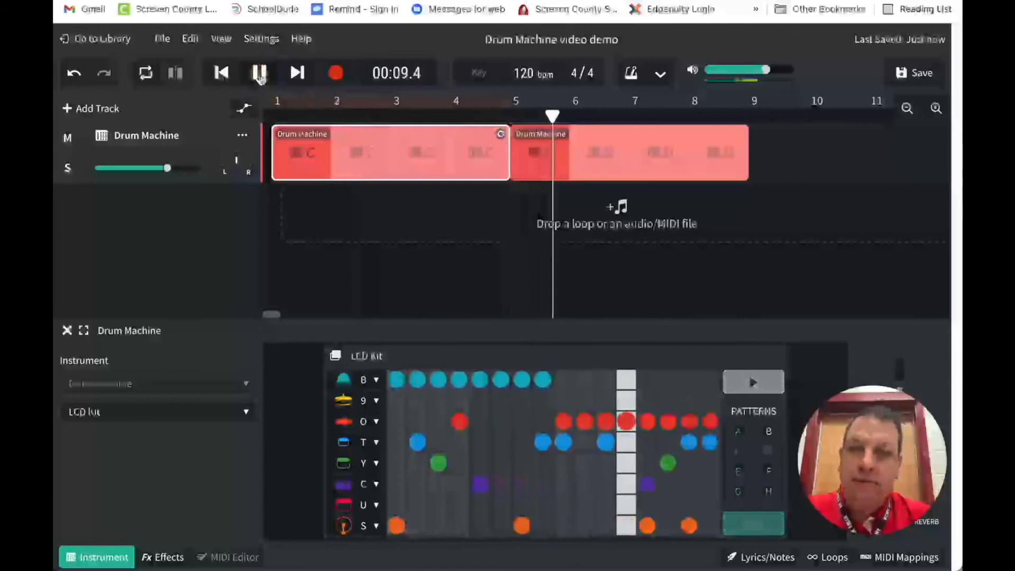
pyautogui.click(260, 74)
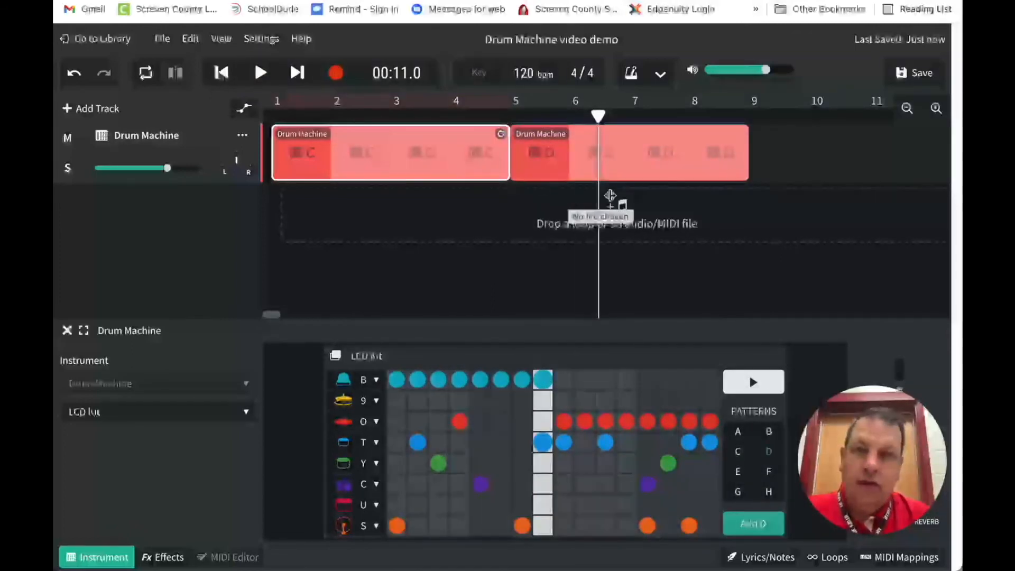
# Save the project and close the drum machine editor with the playhead returned to the start
pyautogui.click(914, 74)
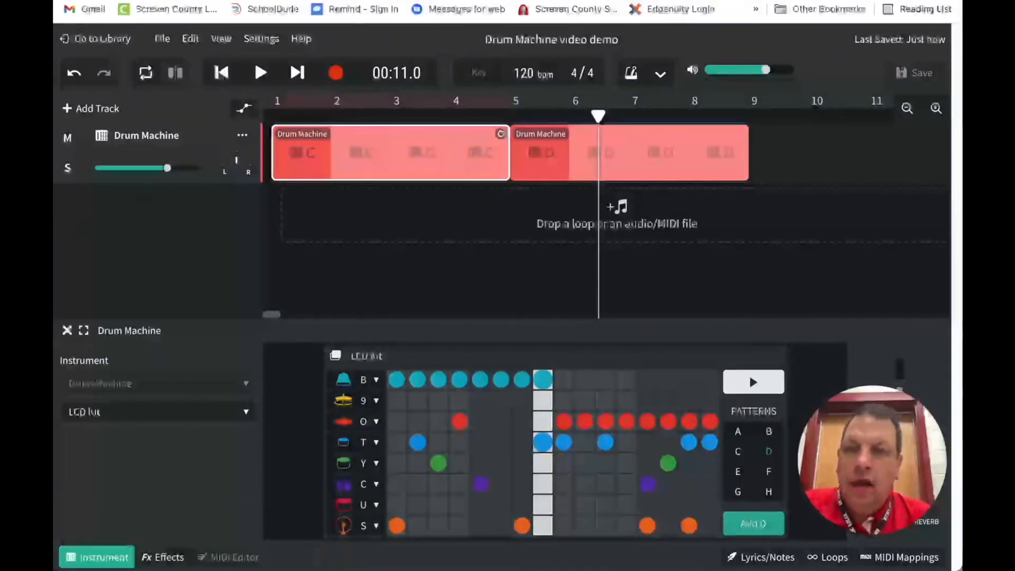
pyautogui.click(272, 113)
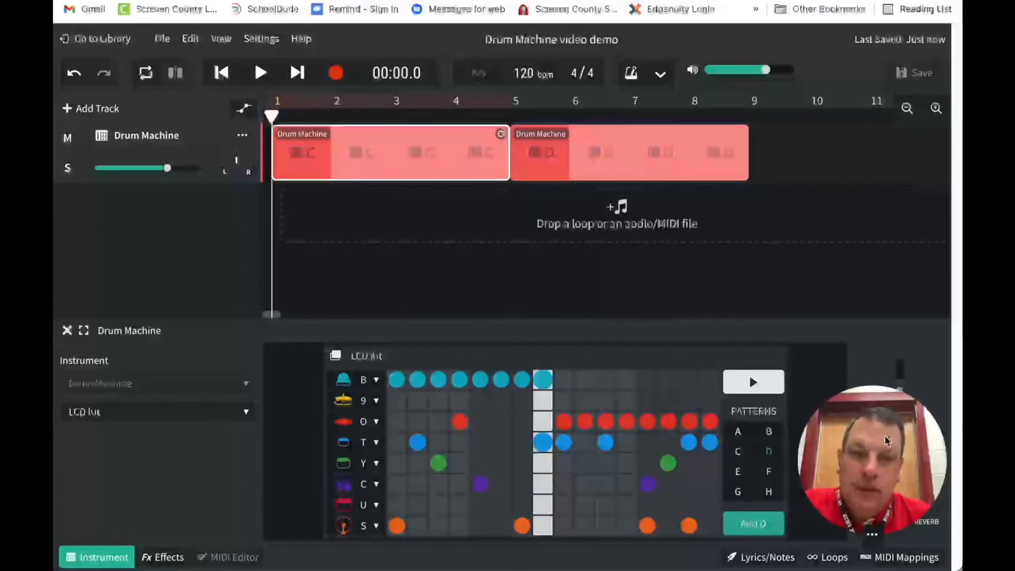
pyautogui.moveTo(884, 438); pyautogui.dragTo(161, 439)
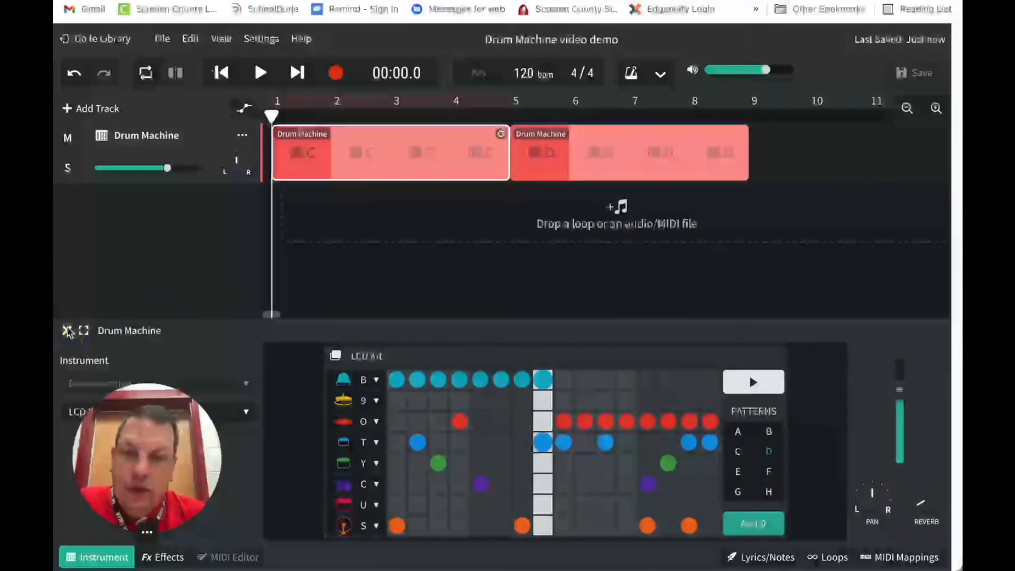
pyautogui.click(67, 331)
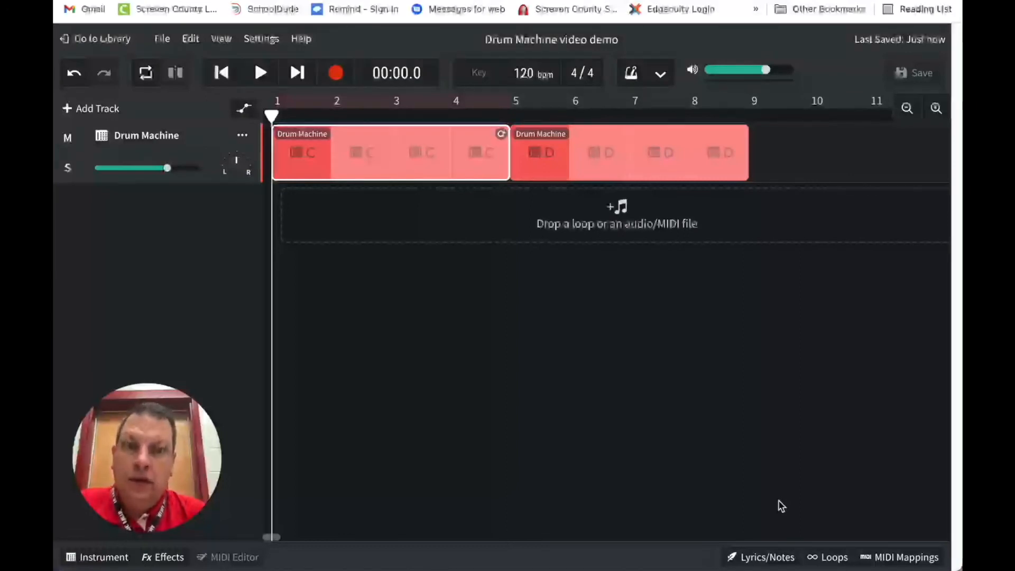
# Open the loop library's list of individual loops and filter it by the Bass instrument
pyautogui.click(836, 560)
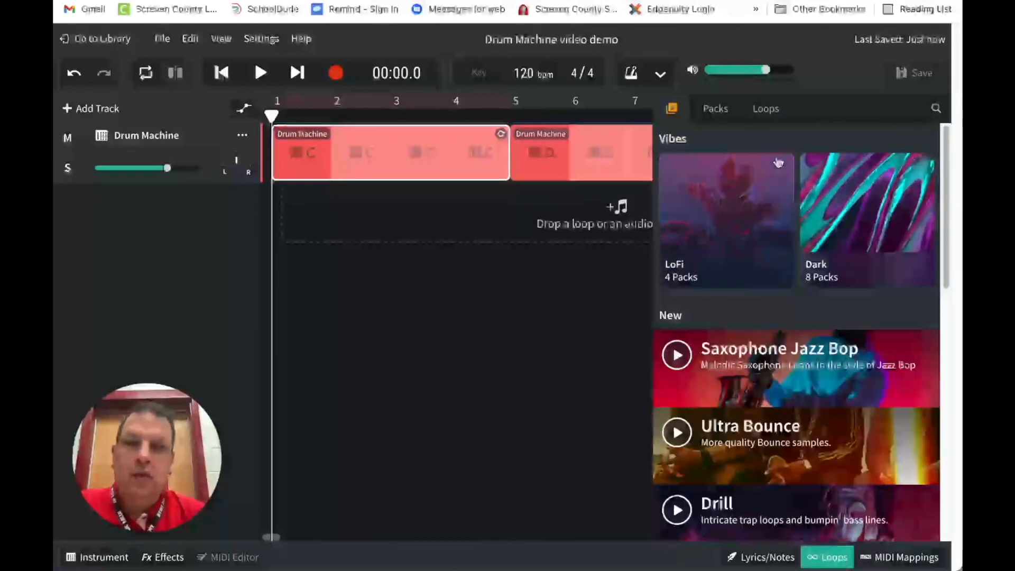
pyautogui.click(767, 116)
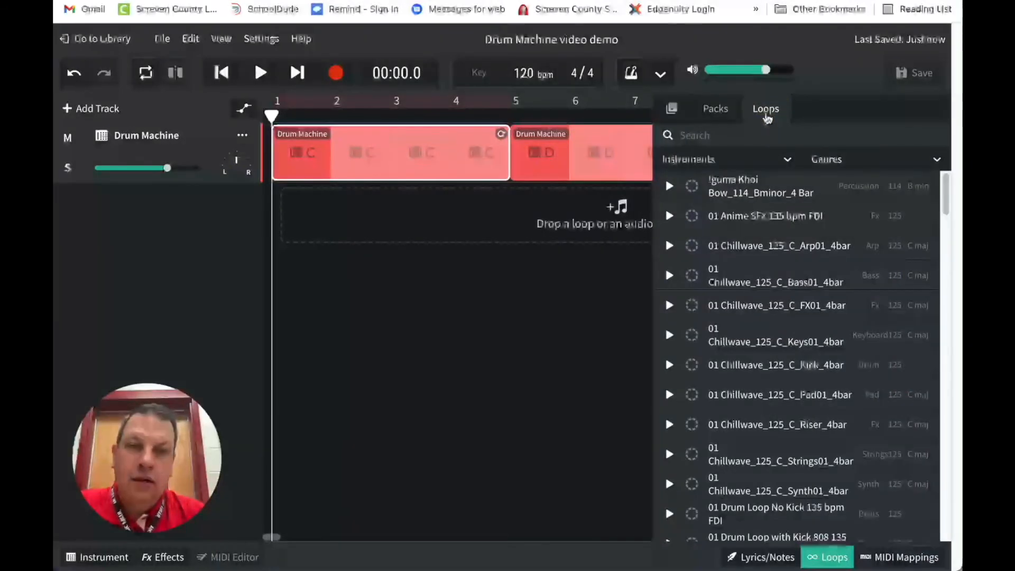
pyautogui.click(788, 161)
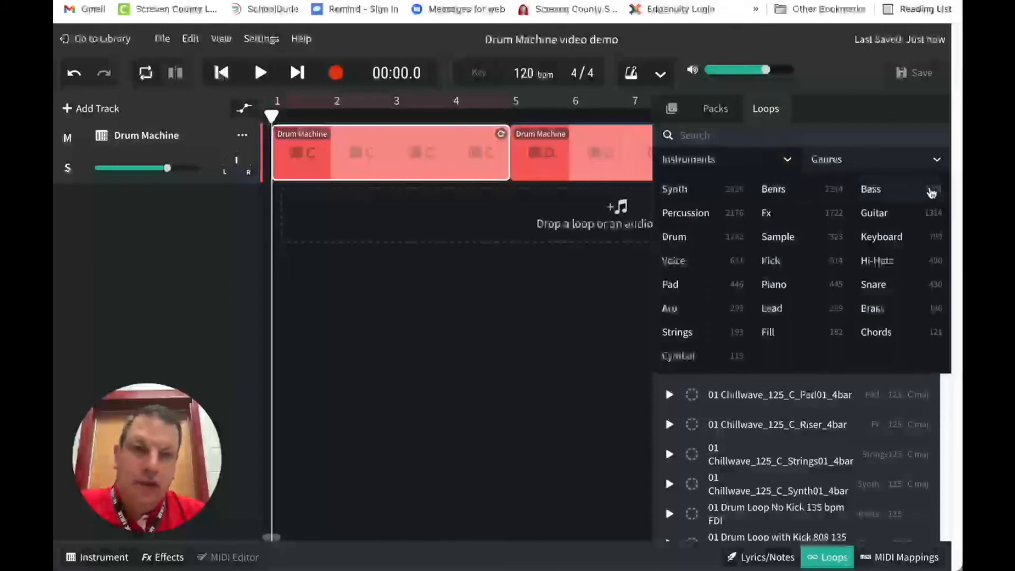
pyautogui.click(890, 196)
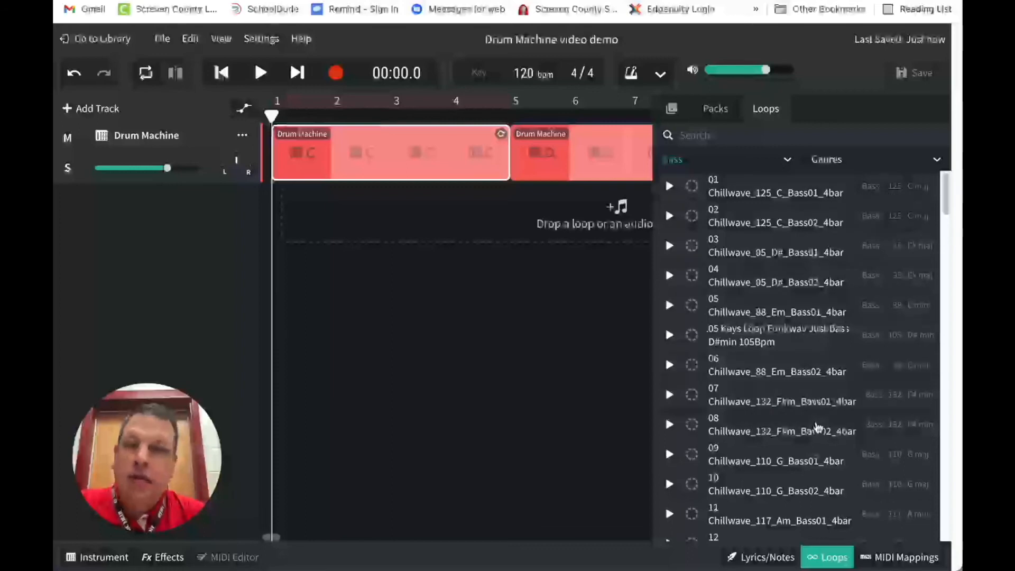
# Browse the bass loops and search them for "y"
pyautogui.scroll(-15, 817, 428)
pyautogui.scroll(-10, 817, 427)
pyautogui.scroll(-2, 817, 427)
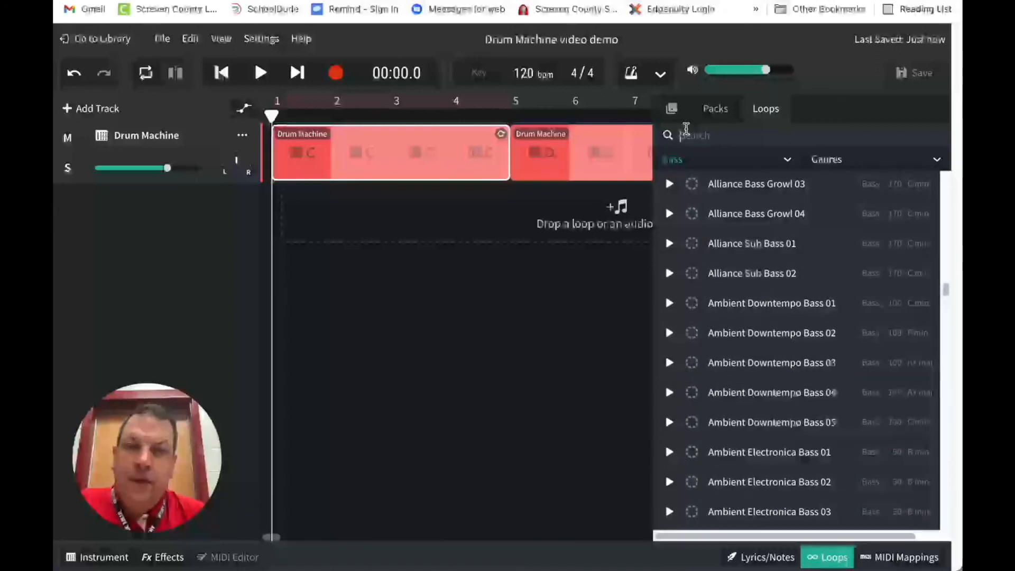
pyautogui.write('zz')
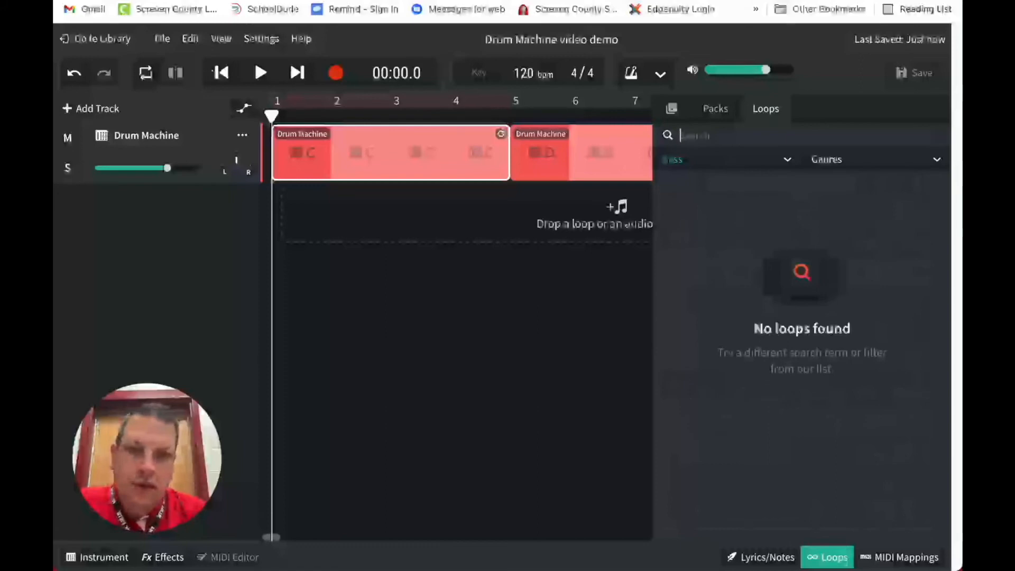
pyautogui.write('y')
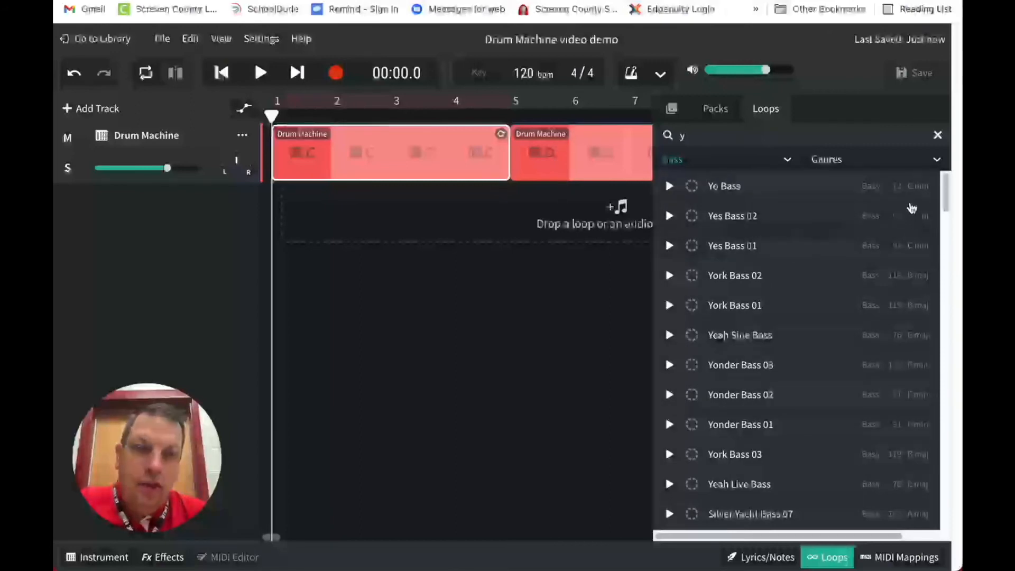
# Preview the bass loops Yes Bass 01 and York Bass 03 from the search results
pyautogui.click(898, 197)
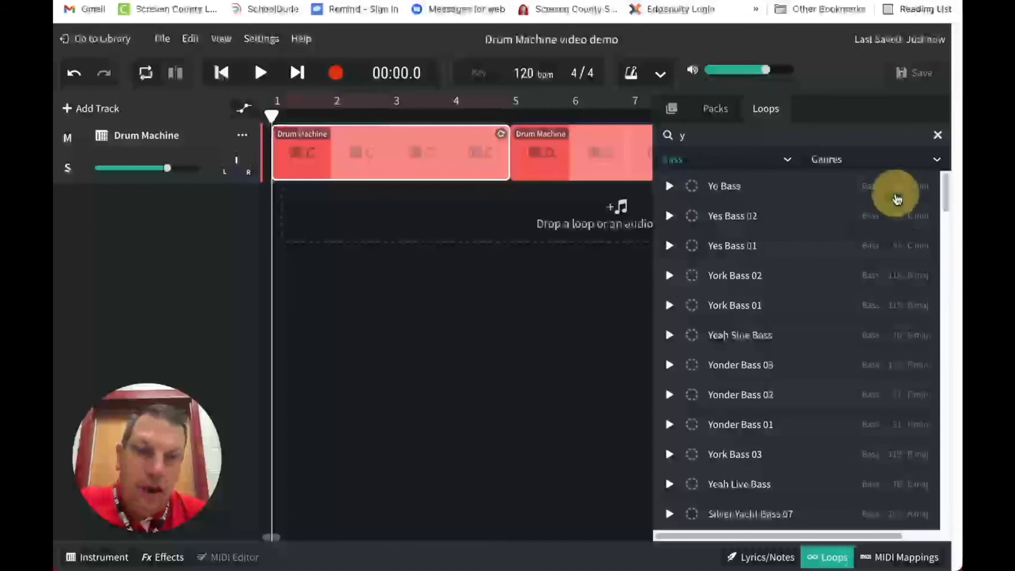
pyautogui.moveTo(897, 197)
pyautogui.mouseDown()
pyautogui.moveTo(899, 218)
pyautogui.moveTo(898, 200)
pyautogui.mouseUp()
pyautogui.click(899, 213)
pyautogui.click(897, 245)
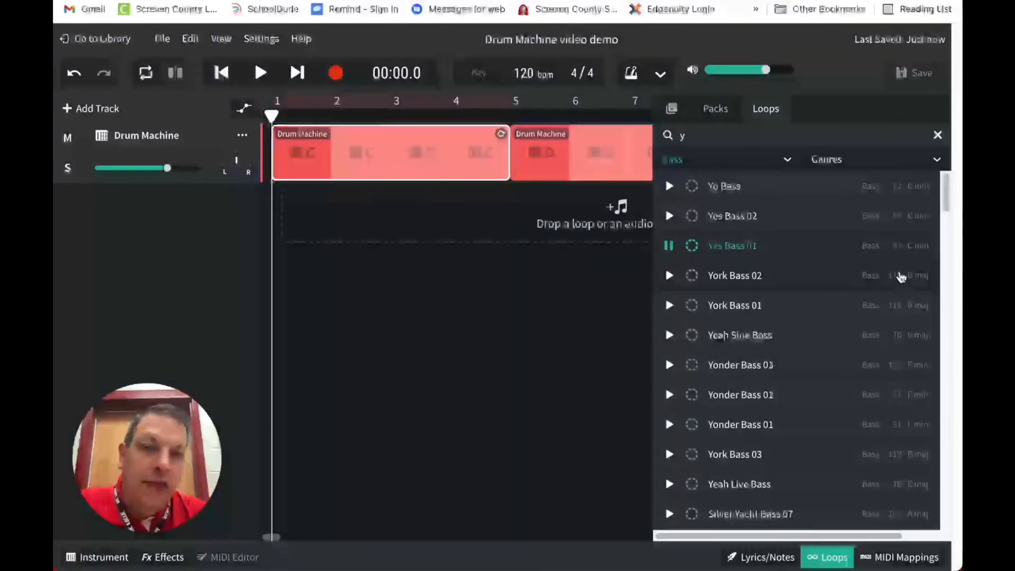
pyautogui.click(668, 247)
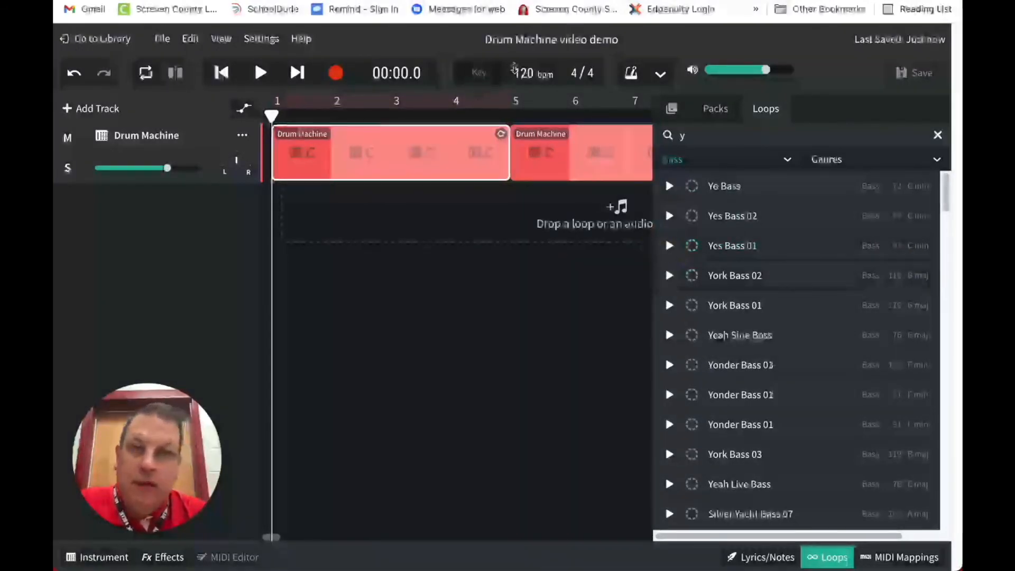
pyautogui.click(526, 42)
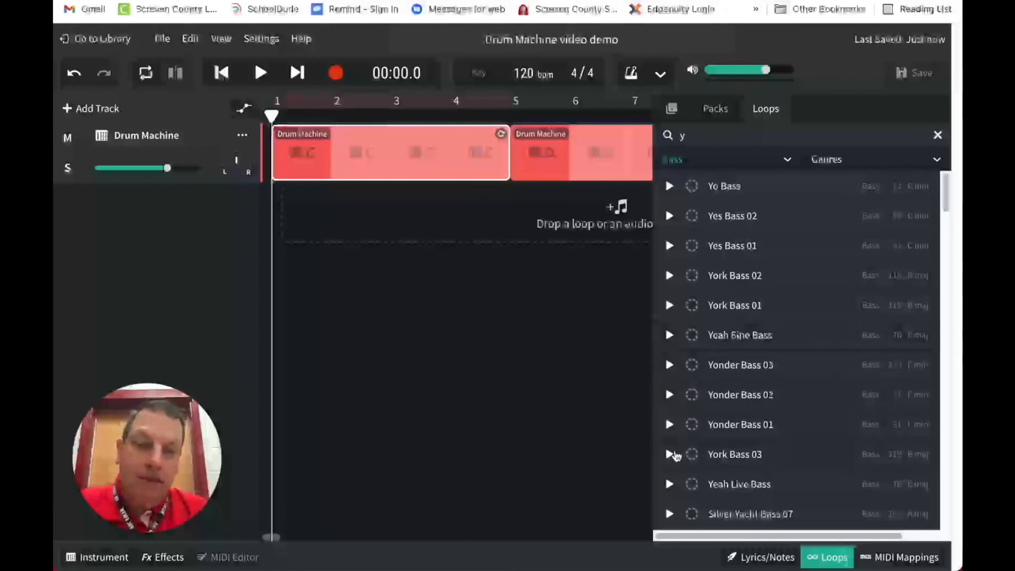
pyautogui.click(670, 455)
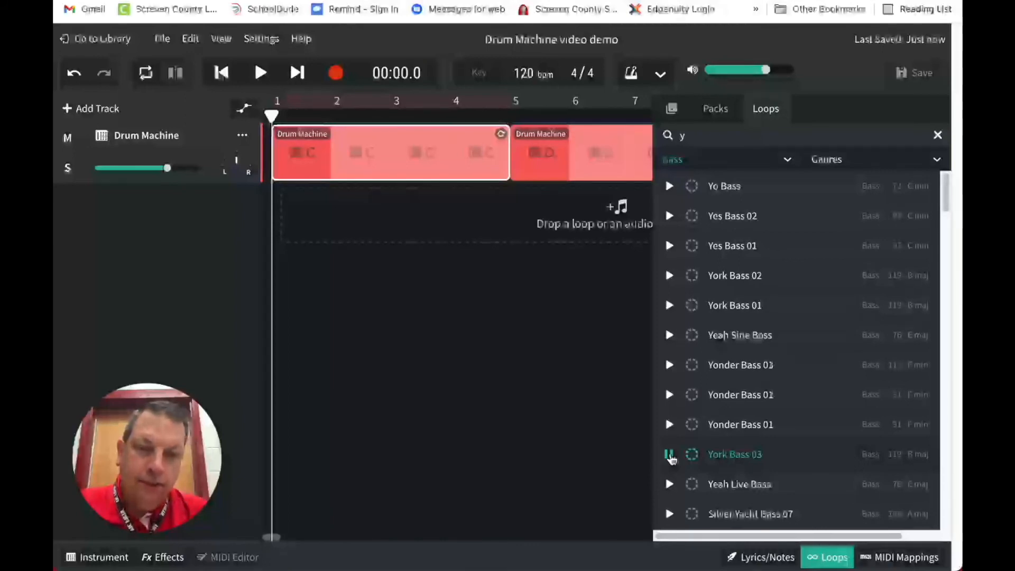
pyautogui.click(669, 455)
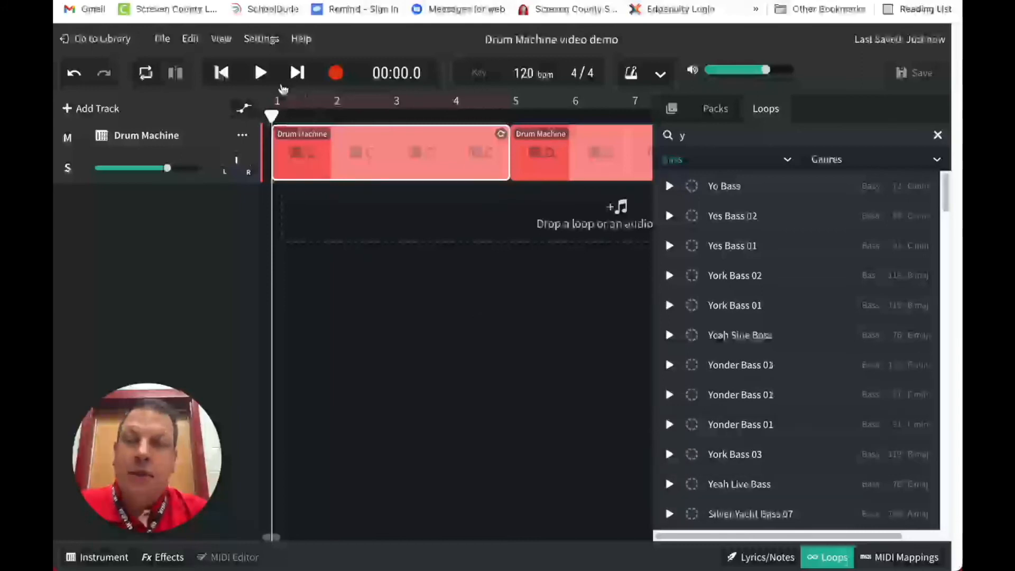
# Play the opening of the drum track and return the playhead to the start
pyautogui.click(262, 74)
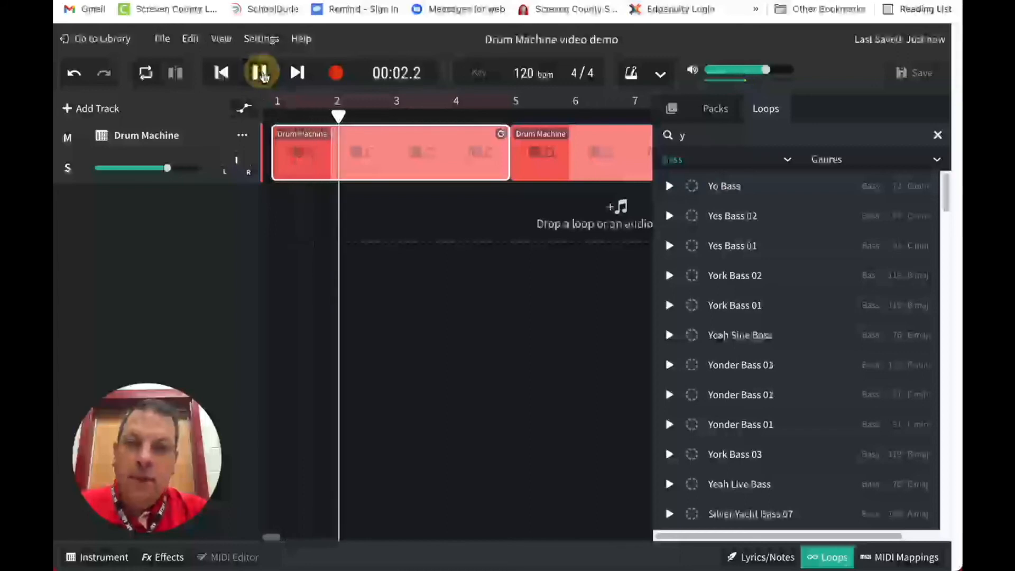
pyautogui.click(262, 74)
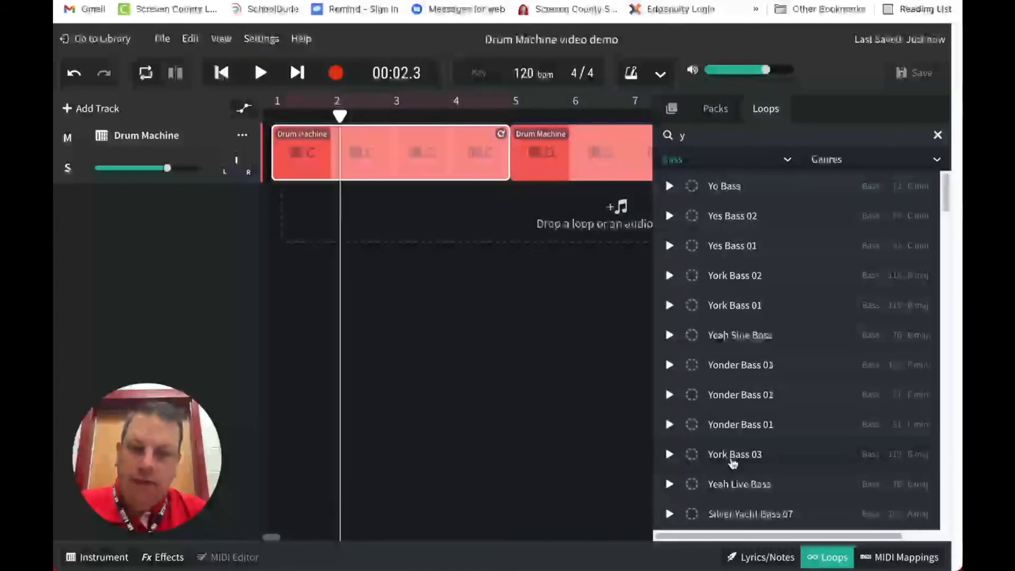
pyautogui.click(221, 72)
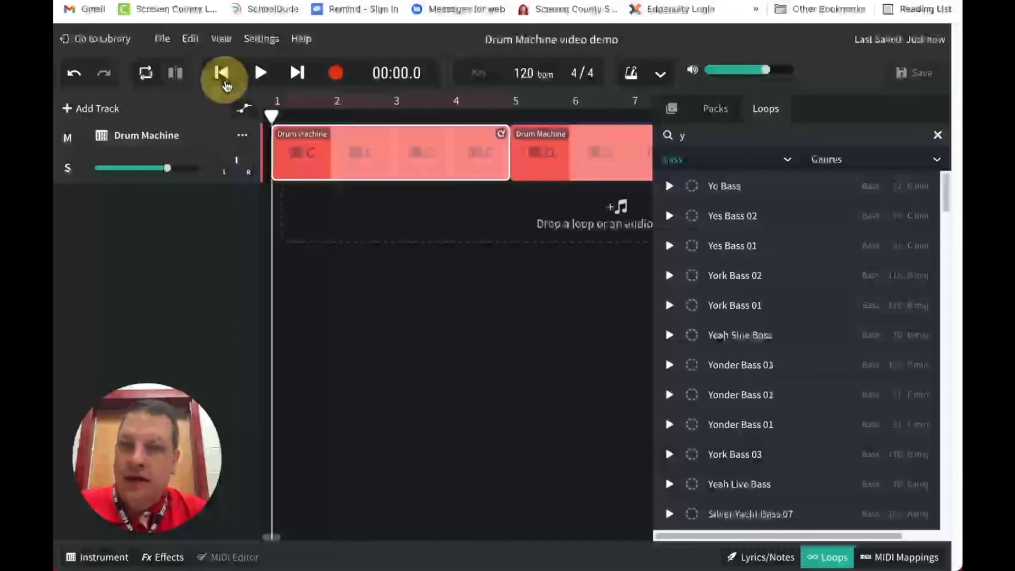
# Add the York Bass 03 loop on a new track at bar 1, beneath pattern C
pyautogui.moveTo(737, 458); pyautogui.dragTo(371, 212)
pyautogui.moveTo(527, 215); pyautogui.dragTo(437, 217)
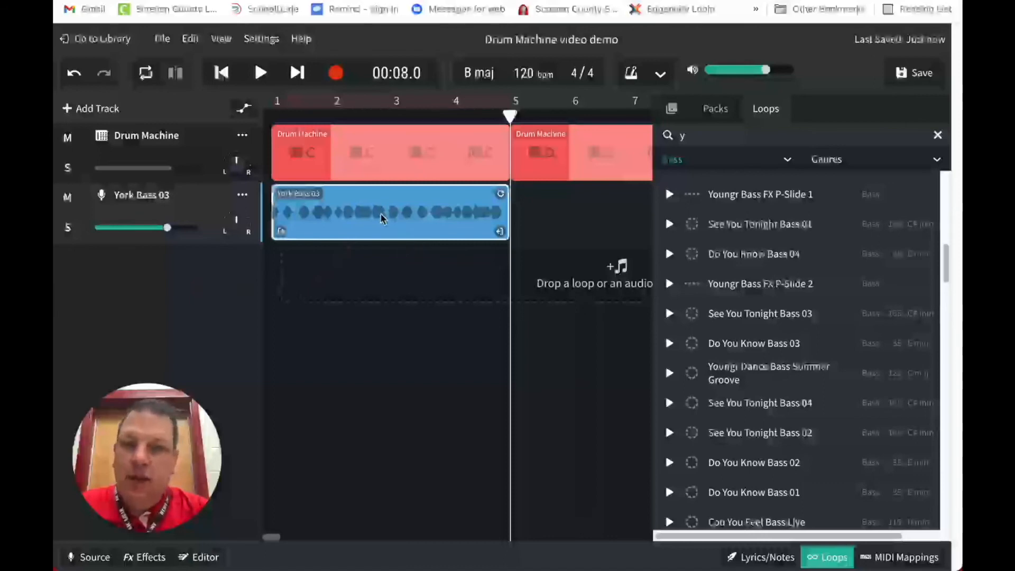
pyautogui.click(502, 194)
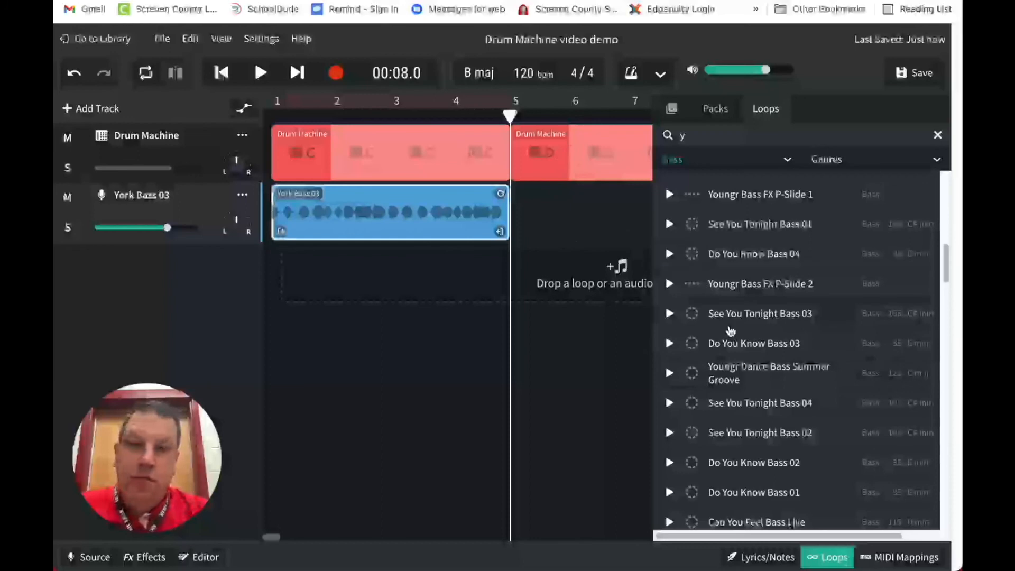
# Try the Youngr Dance Bass Summer Groove loop at bar 5 of the bass track, play it with pattern D, and delete it
pyautogui.moveTo(770, 370); pyautogui.dragTo(524, 214)
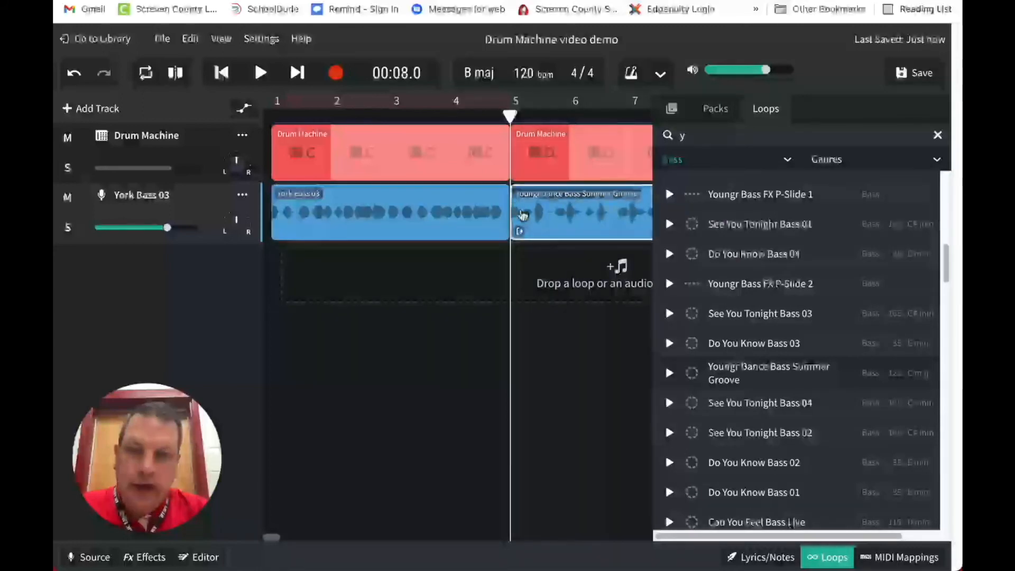
pyautogui.click(567, 210)
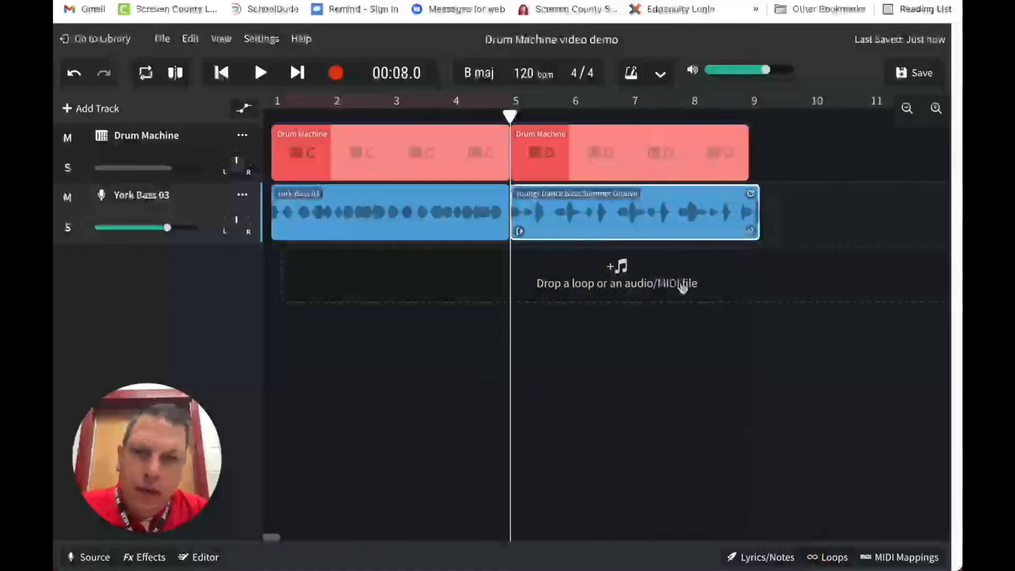
pyautogui.moveTo(612, 200)
pyautogui.mouseDown()
pyautogui.moveTo(646, 205)
pyautogui.moveTo(612, 204)
pyautogui.mouseUp()
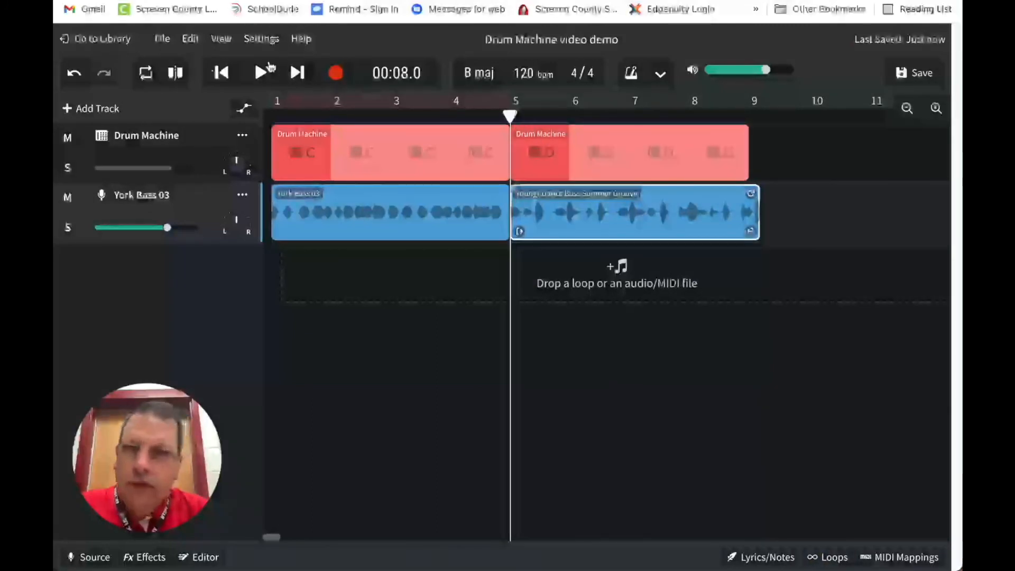
pyautogui.click(263, 72)
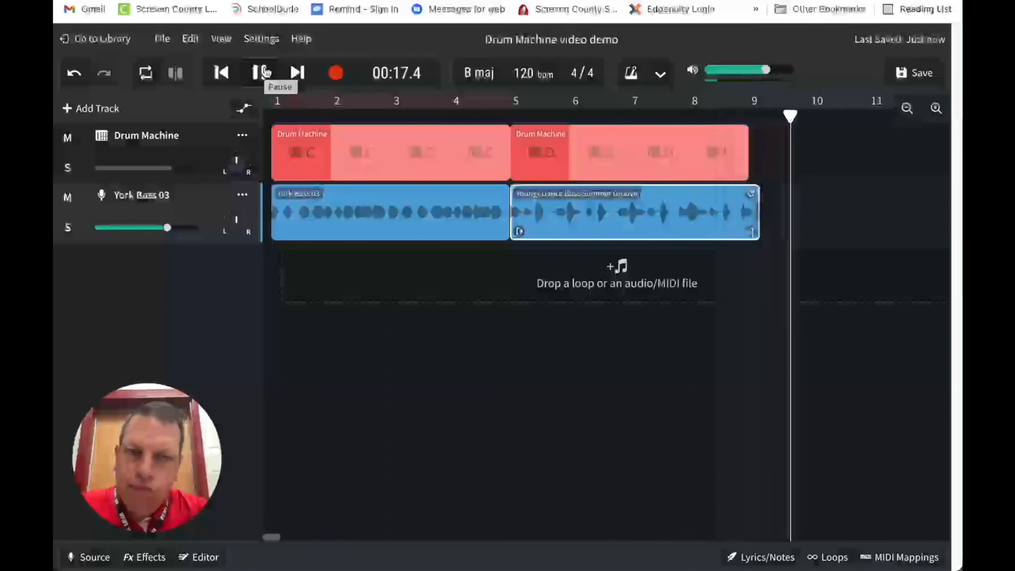
pyautogui.click(262, 72)
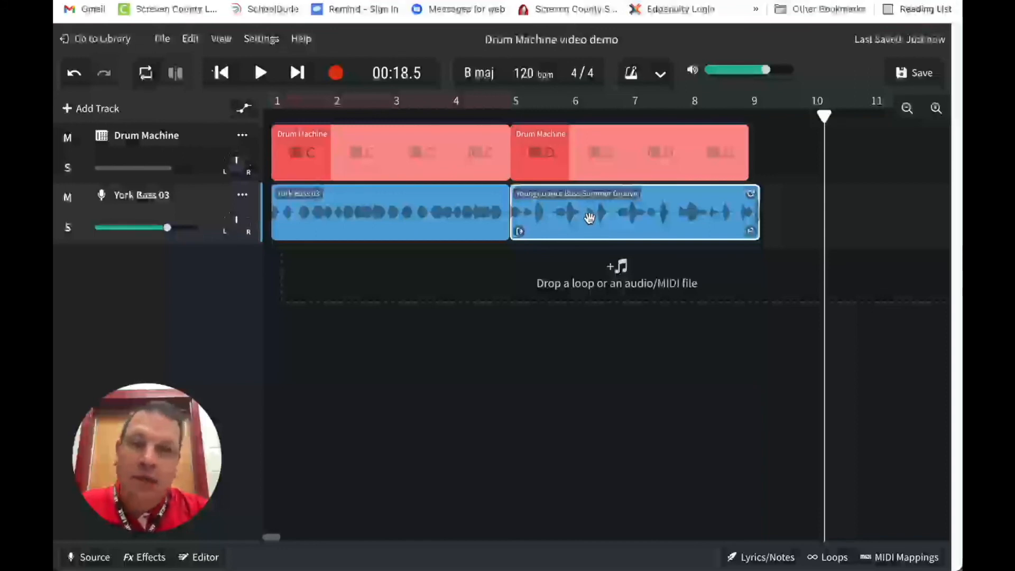
pyautogui.press('Delete')
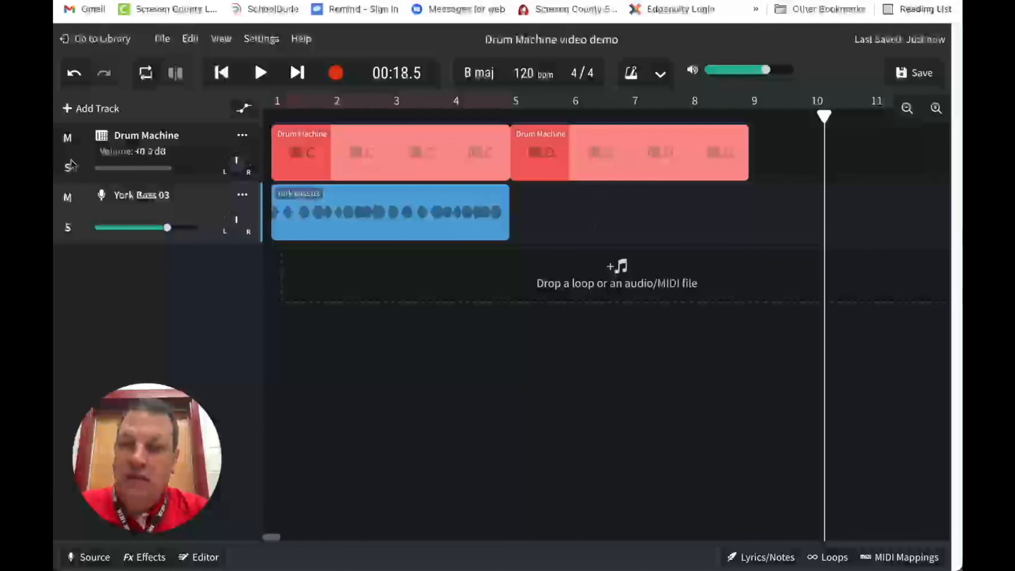
# Place the Can You Feel Bass Live loop at bar 5 of the bass track and play it with pattern D
pyautogui.hotkey('ctrl', 'z')
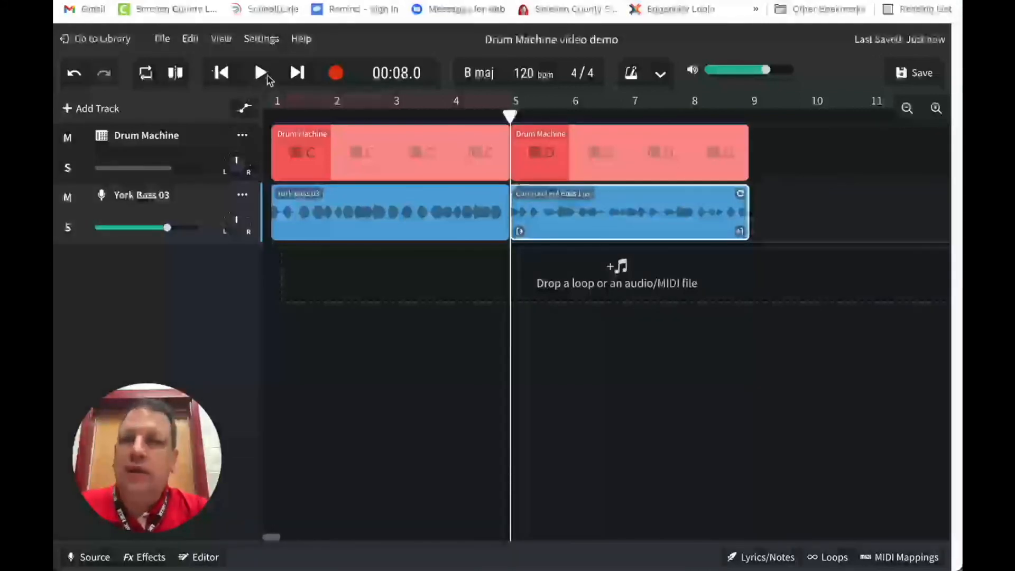
pyautogui.click(264, 74)
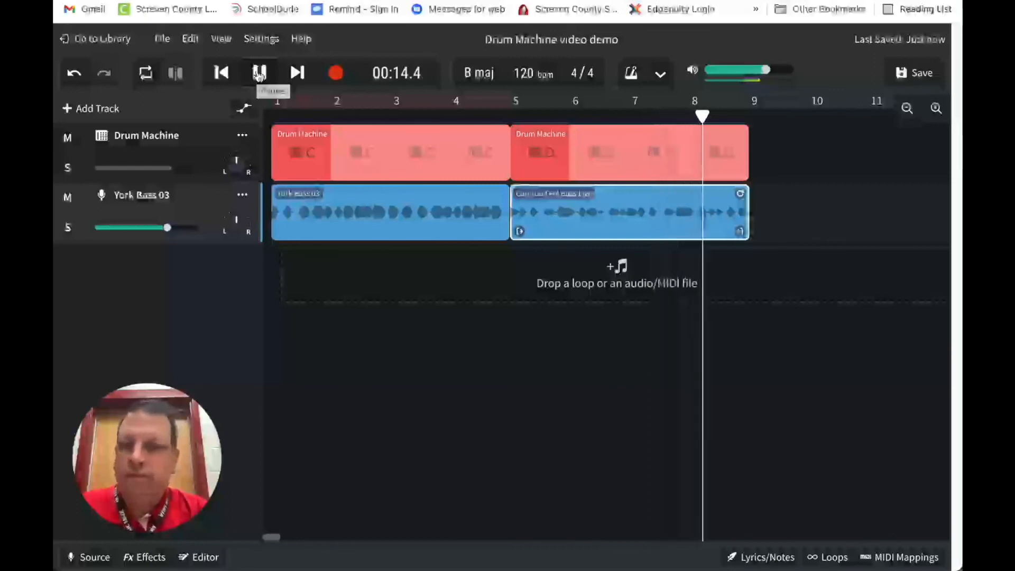
pyautogui.click(259, 73)
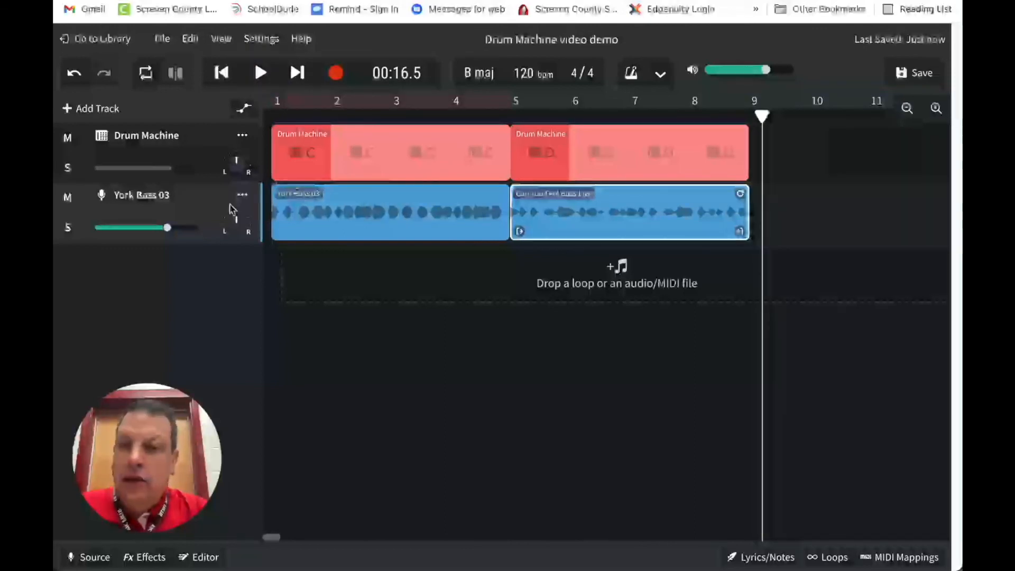
# Raise the York Bass 03 track's volume gradually to +1.8 dB, playing the arrangement between adjustments to check the balance
pyautogui.moveTo(166, 232)
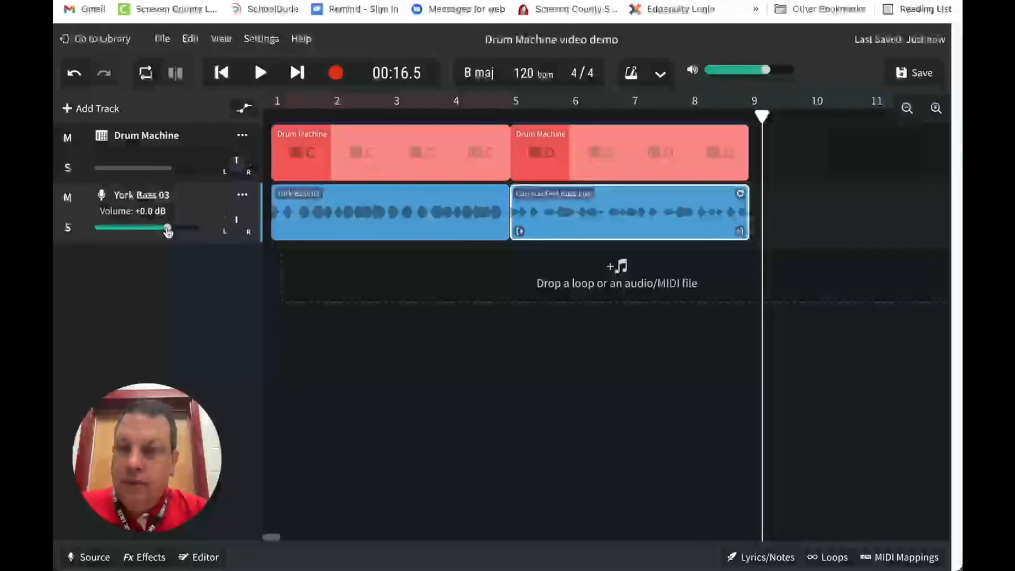
pyautogui.click(206, 235)
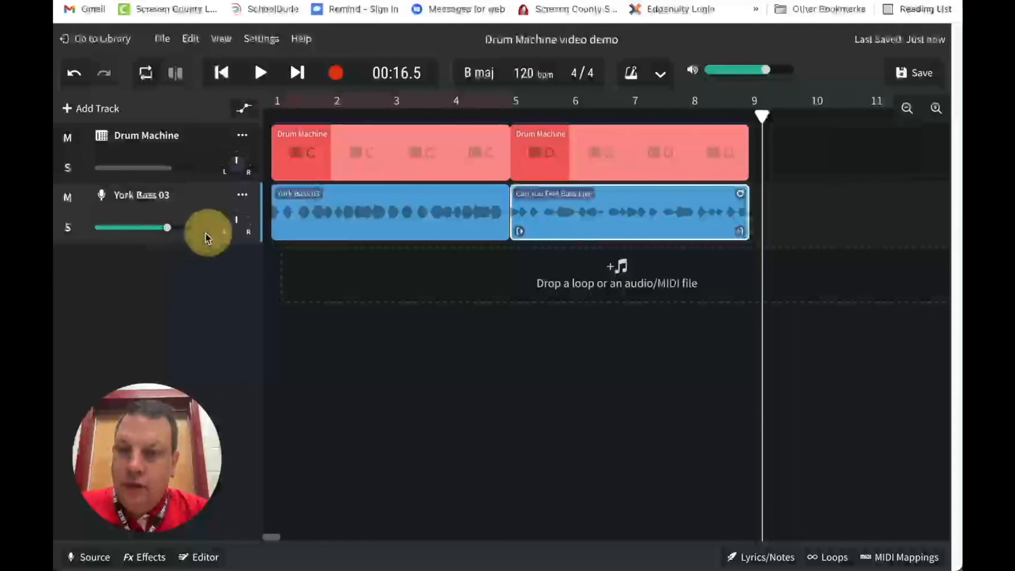
pyautogui.moveTo(133, 231)
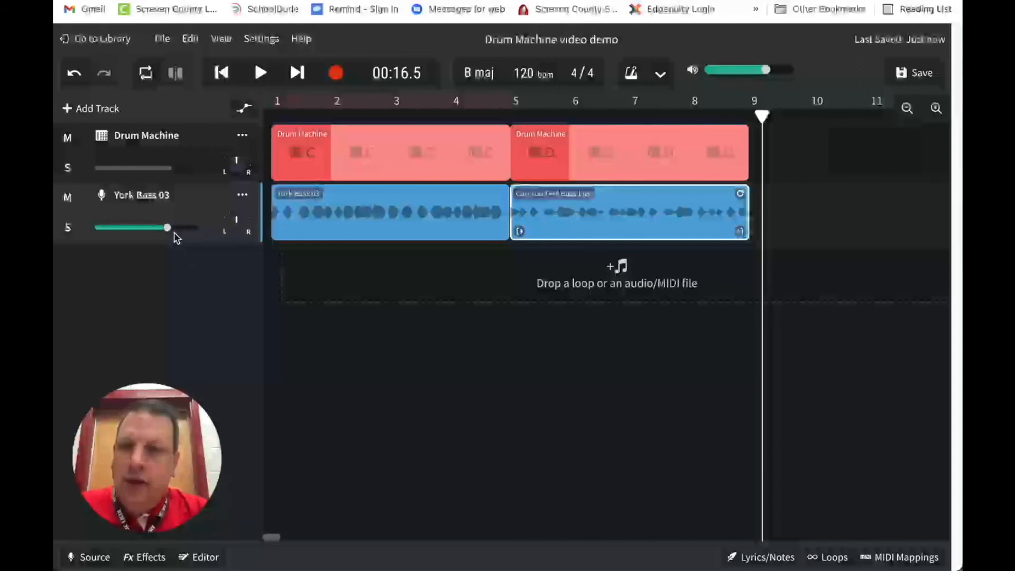
pyautogui.moveTo(168, 228); pyautogui.dragTo(174, 229)
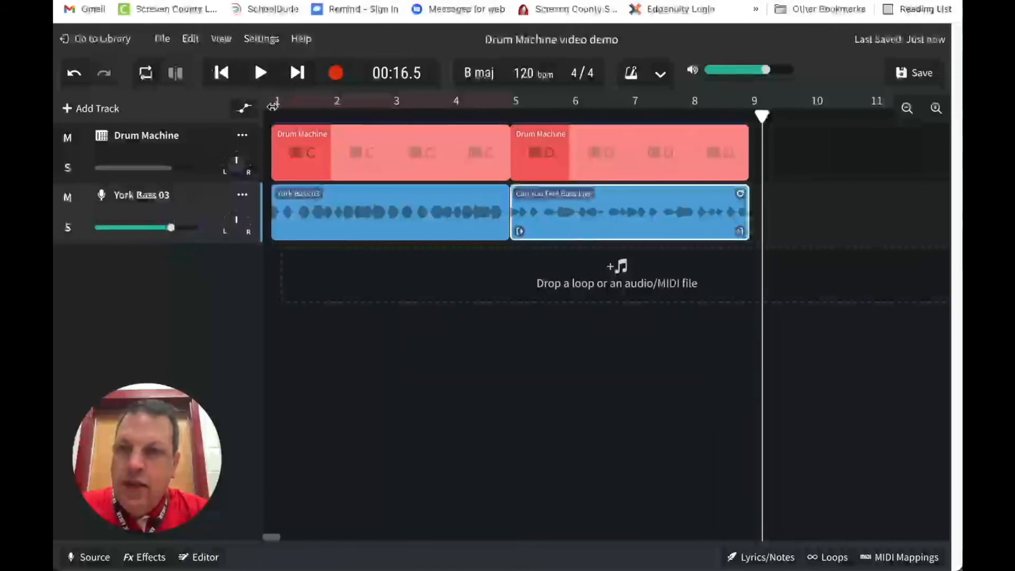
pyautogui.click(221, 72)
pyautogui.click(262, 74)
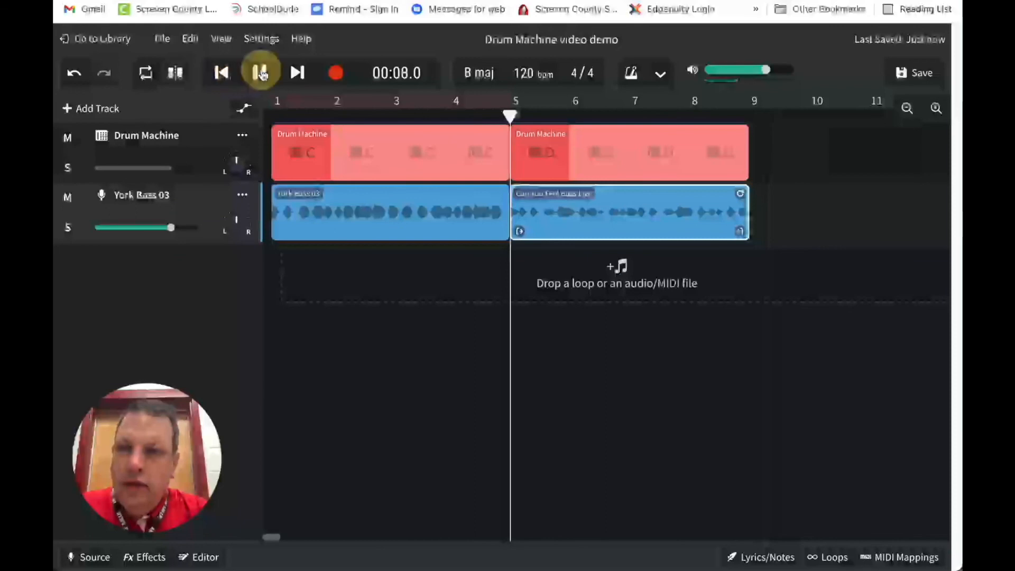
pyautogui.press('space')
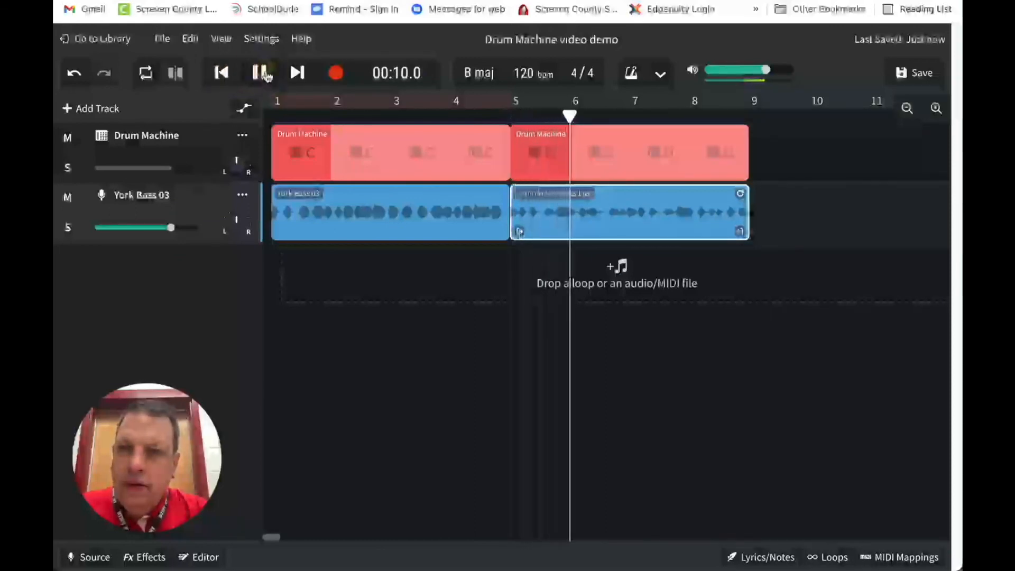
pyautogui.click(171, 228)
pyautogui.moveTo(172, 230); pyautogui.dragTo(178, 231)
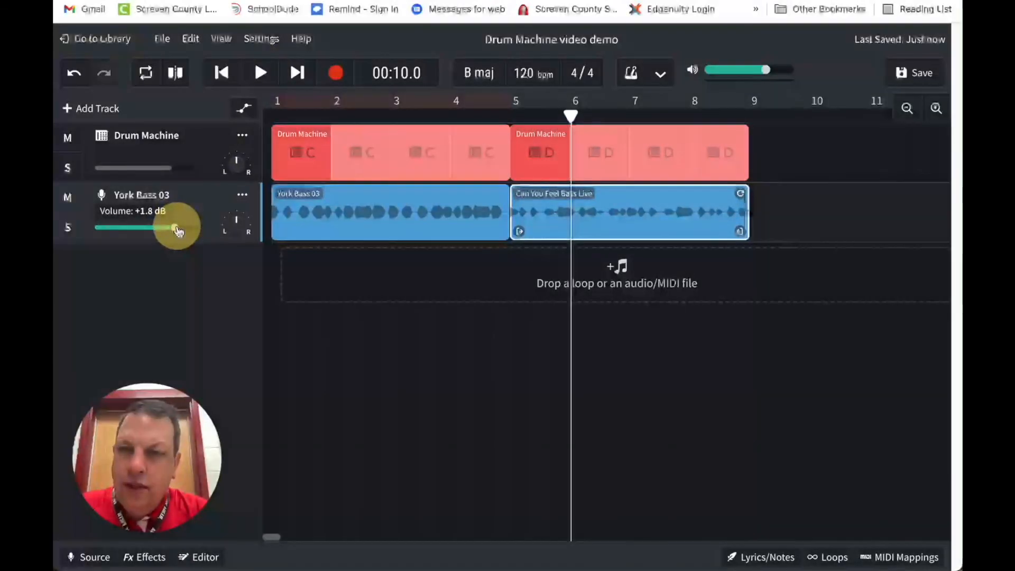
pyautogui.click(263, 74)
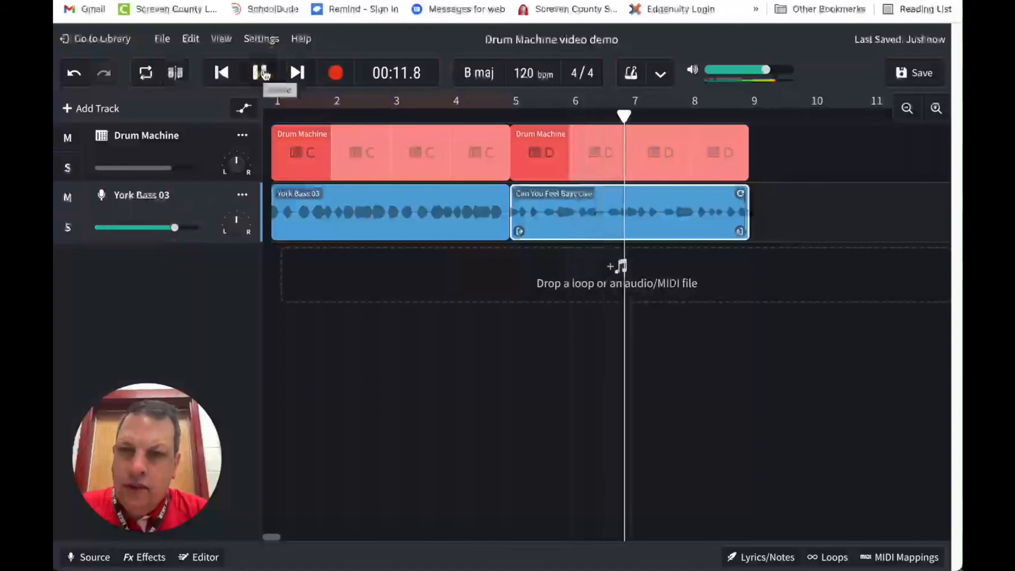
pyautogui.click(262, 73)
# Lower the Drum Machine track's volume to -0.5 dB and play the mix briefly from bar 5
pyautogui.moveTo(180, 168); pyautogui.dragTo(169, 170)
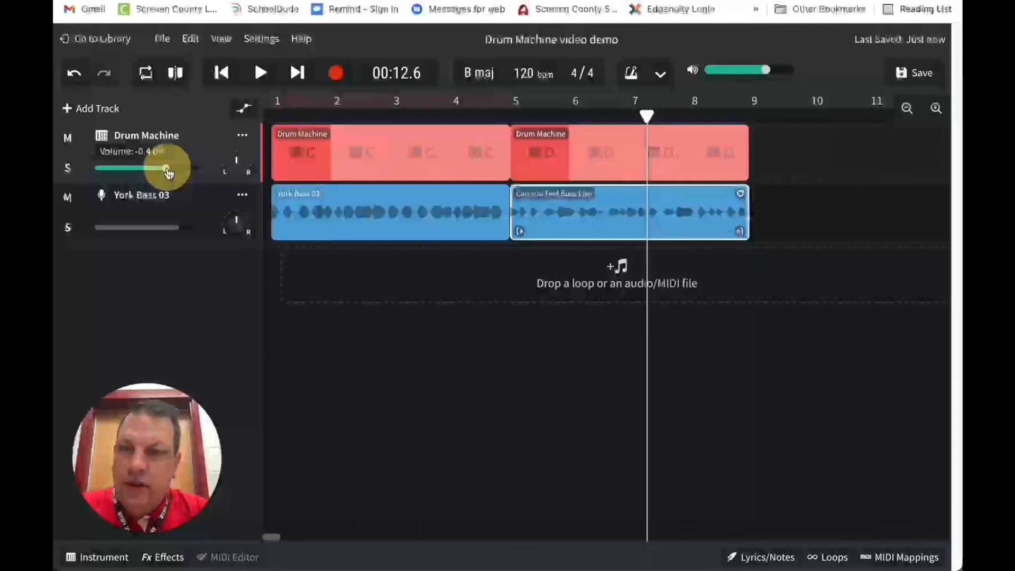
pyautogui.moveTo(169, 171); pyautogui.dragTo(167, 171)
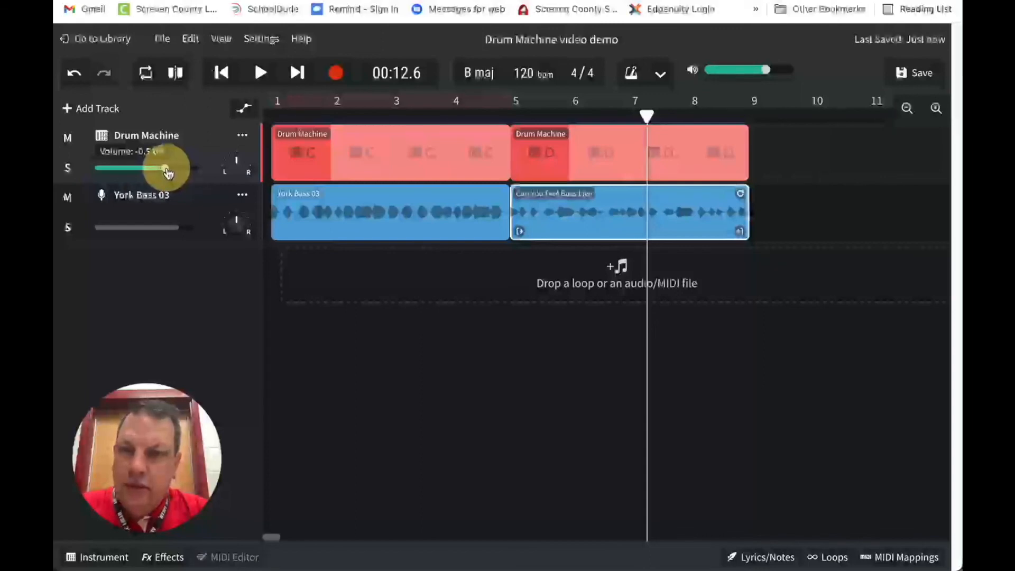
pyautogui.click(516, 113)
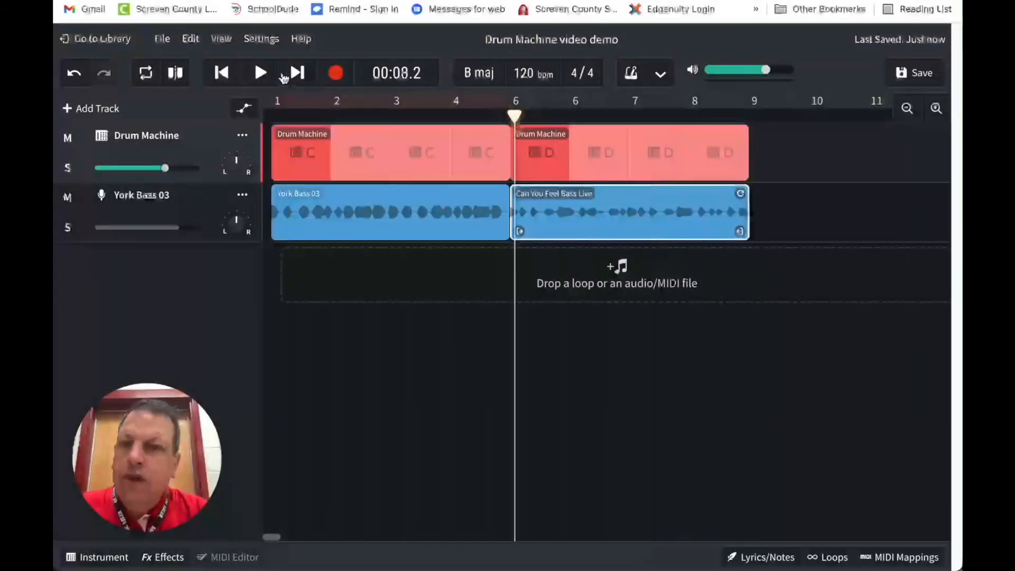
pyautogui.click(260, 72)
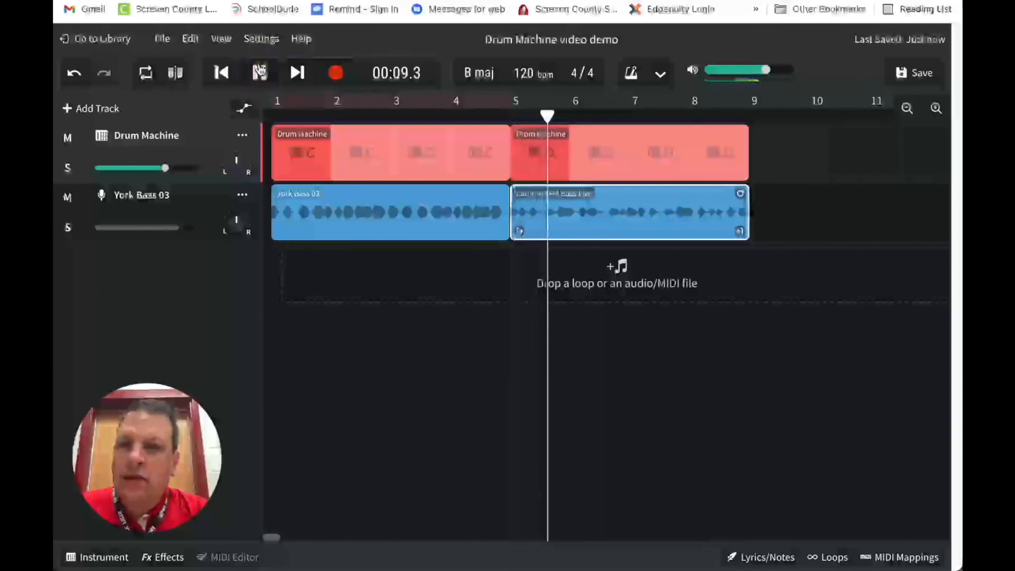
pyautogui.click(259, 72)
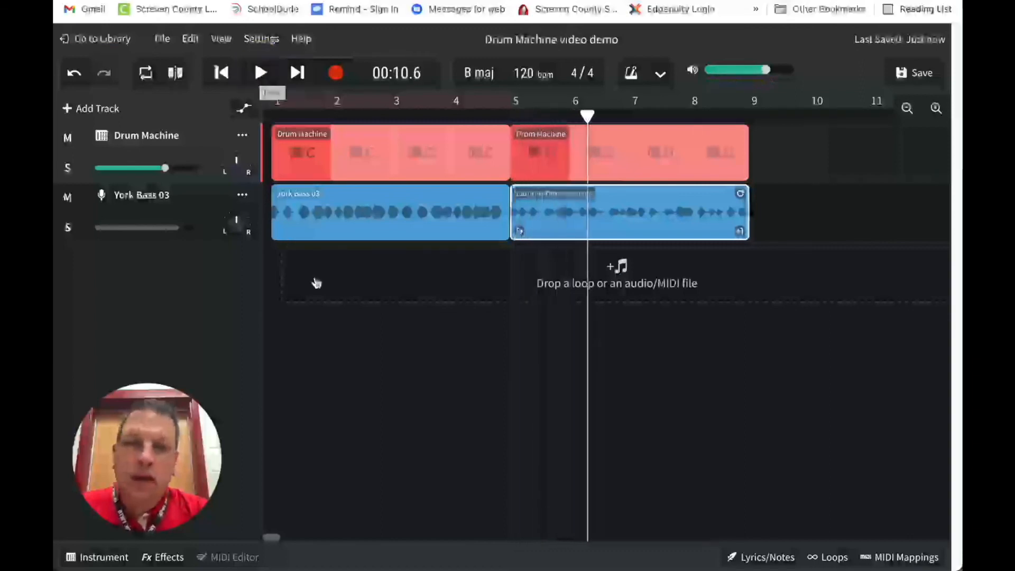
# Return the playhead to the start and examine drum patterns C and D with their matching bass loops, showing the instrument settings
pyautogui.click(221, 73)
pyautogui.click(221, 73)
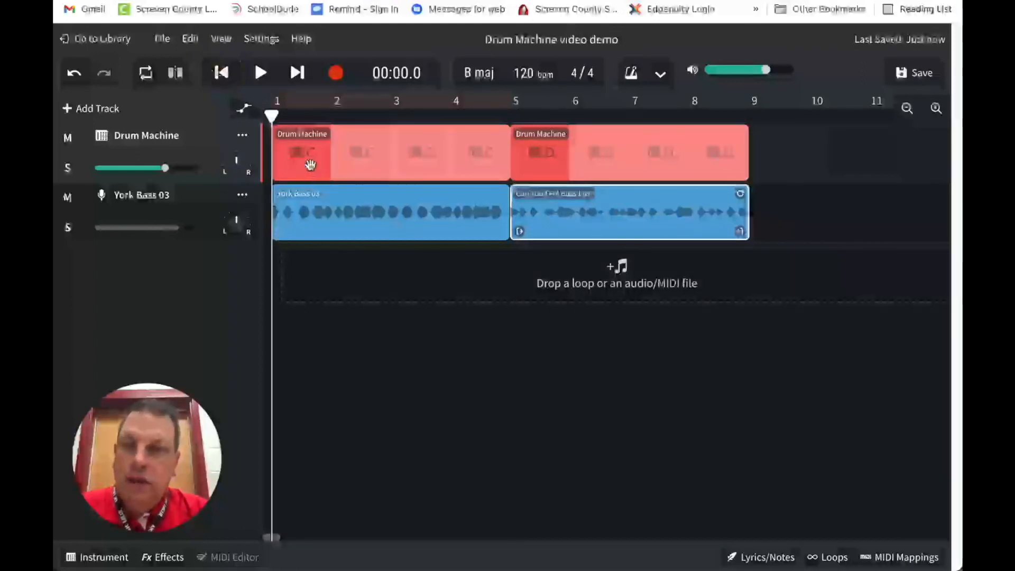
pyautogui.click(333, 168)
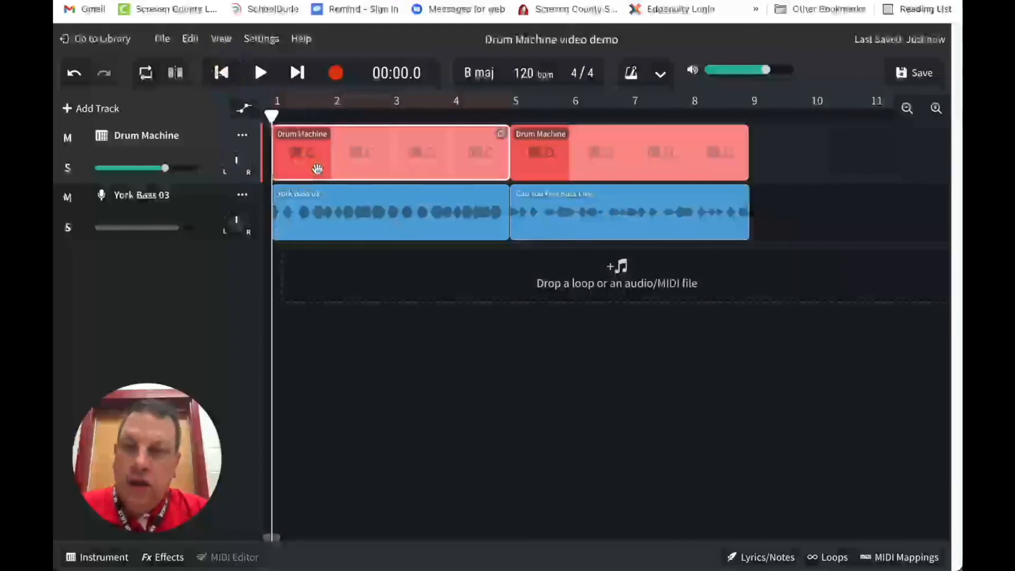
pyautogui.click(448, 156)
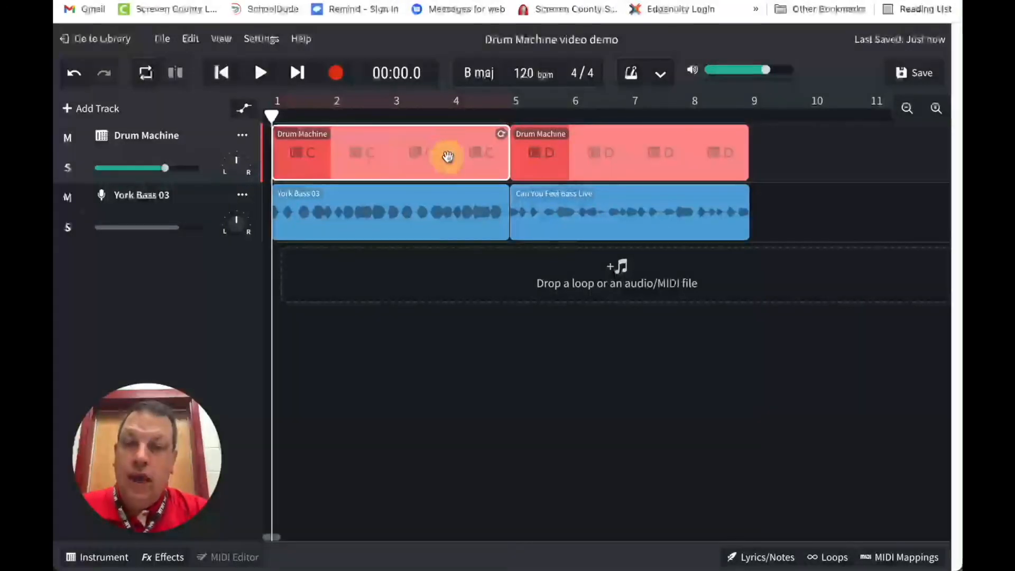
pyautogui.click(381, 150)
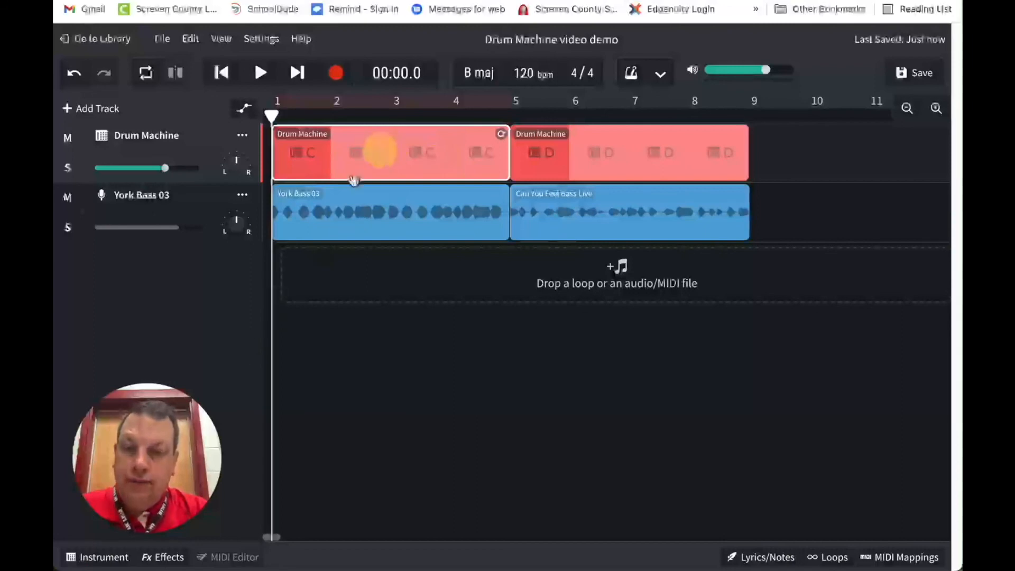
pyautogui.click(100, 557)
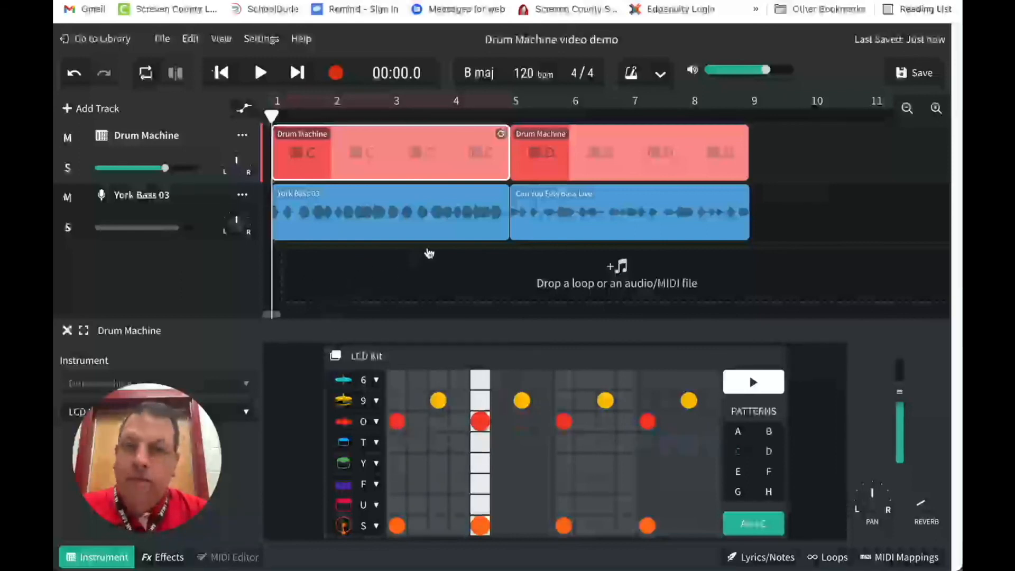
pyautogui.click(365, 204)
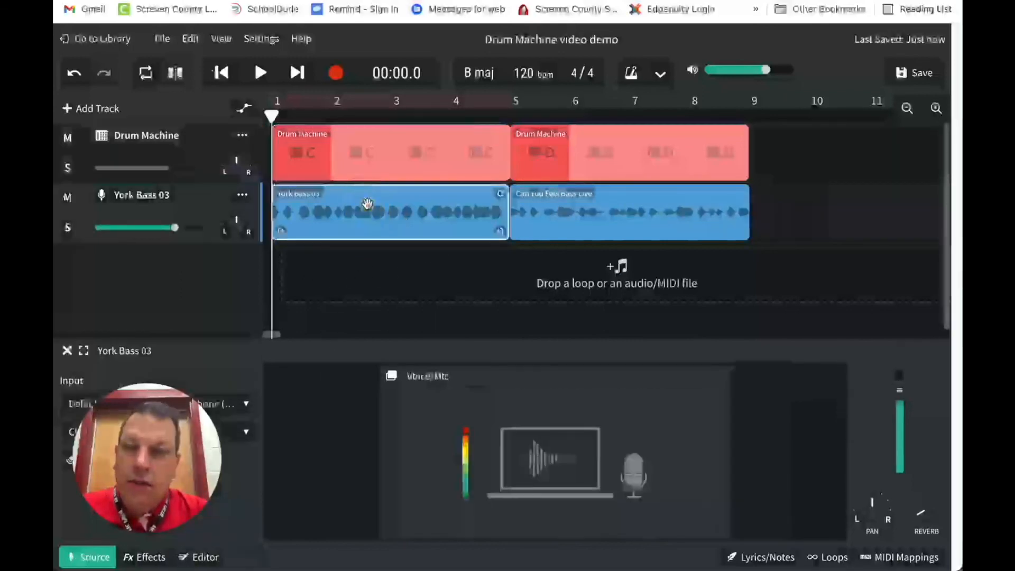
pyautogui.click(662, 148)
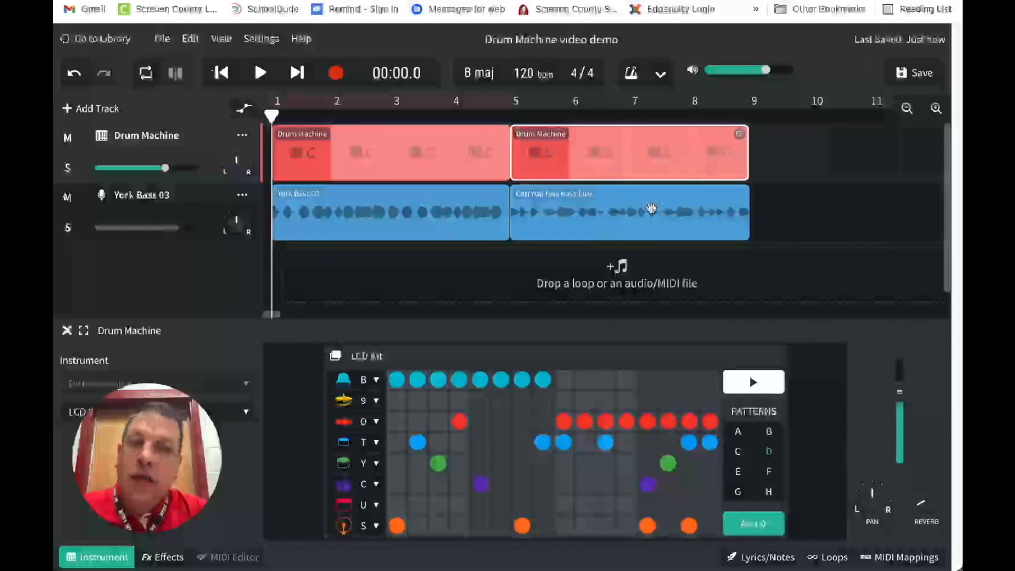
pyautogui.click(651, 209)
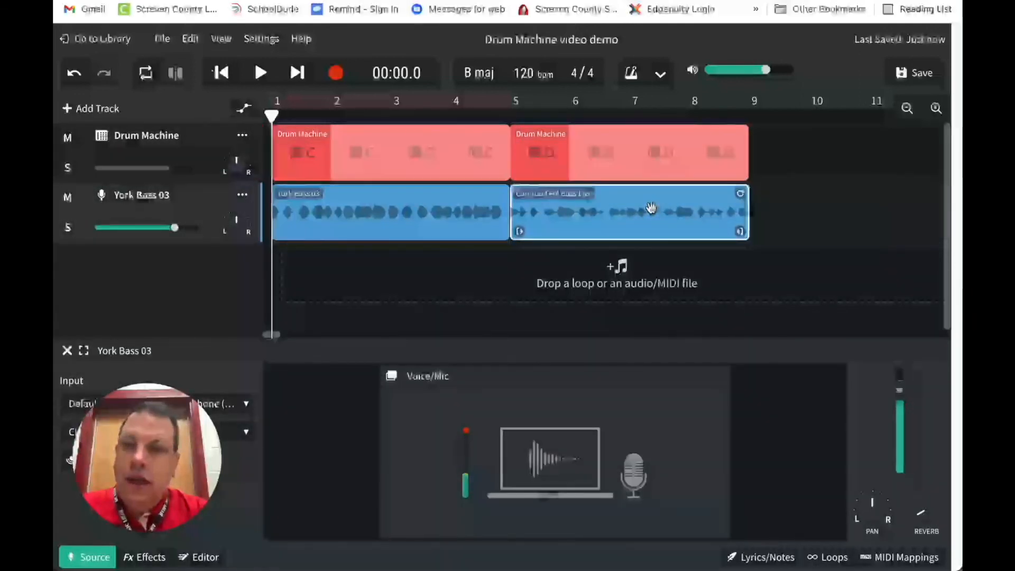
# Save the Drum Machine video demo project
pyautogui.click(913, 78)
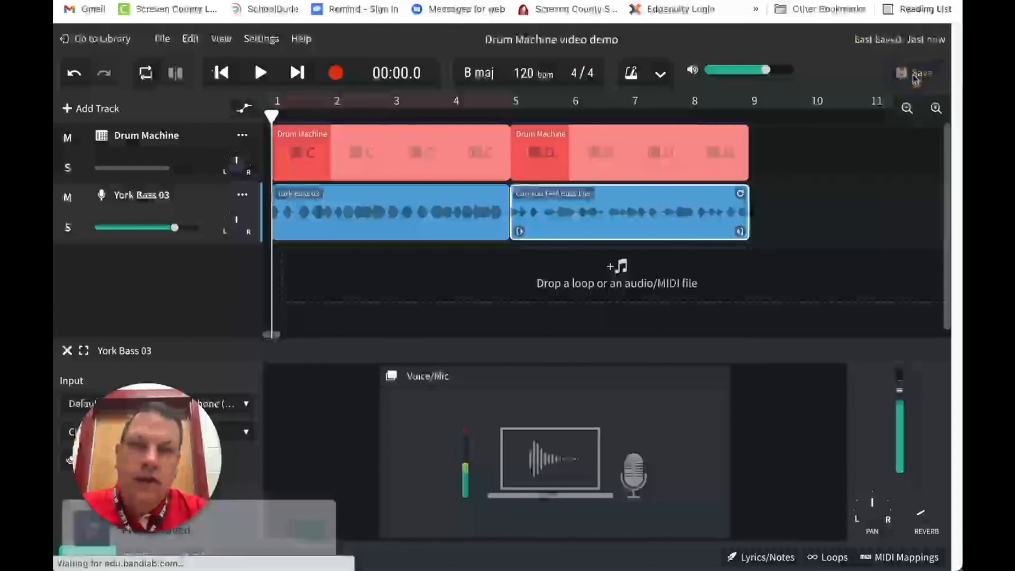